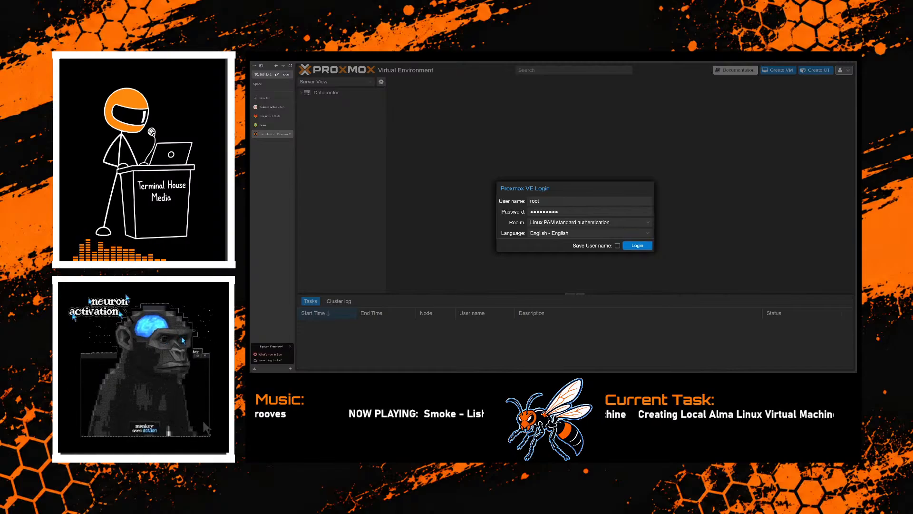
# - Log in to Proxmox, dismiss the subscription notice, and show the hardware of virtual machine 100 (AlmaBrain)
pyautogui.click(626, 245)
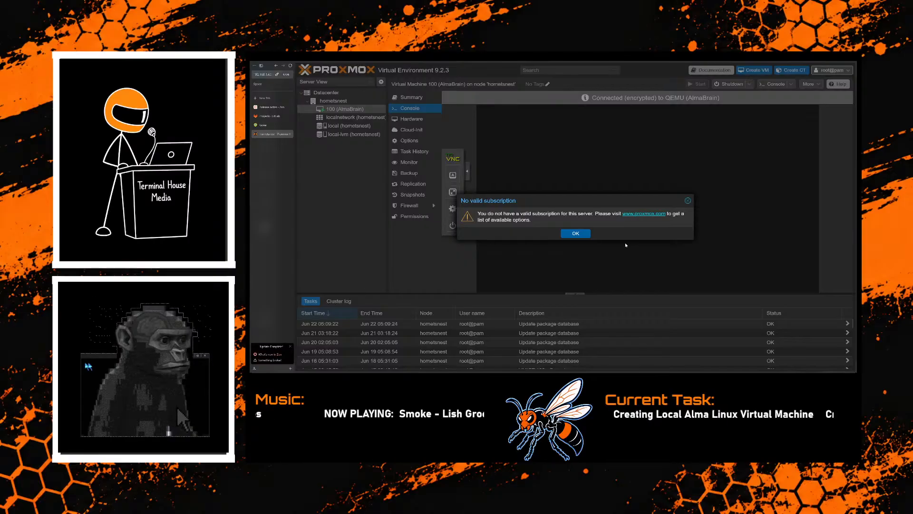
pyautogui.click(575, 233)
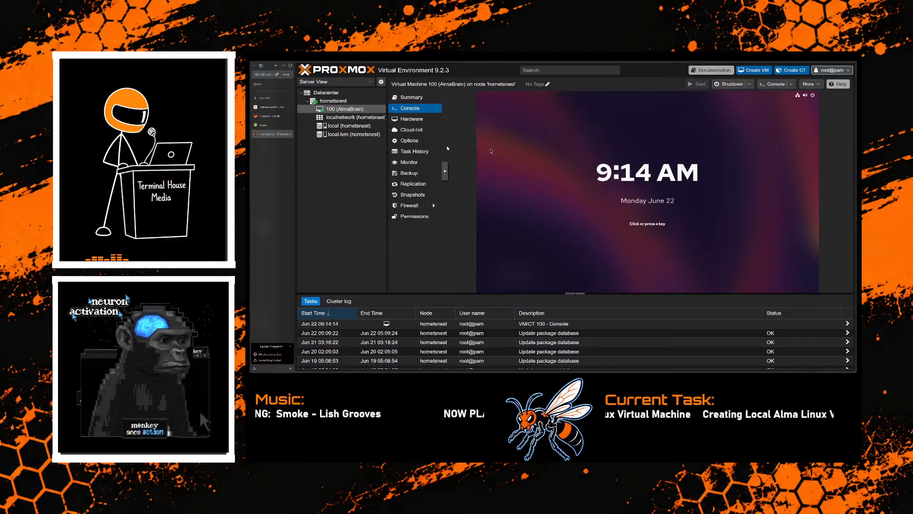
pyautogui.click(411, 120)
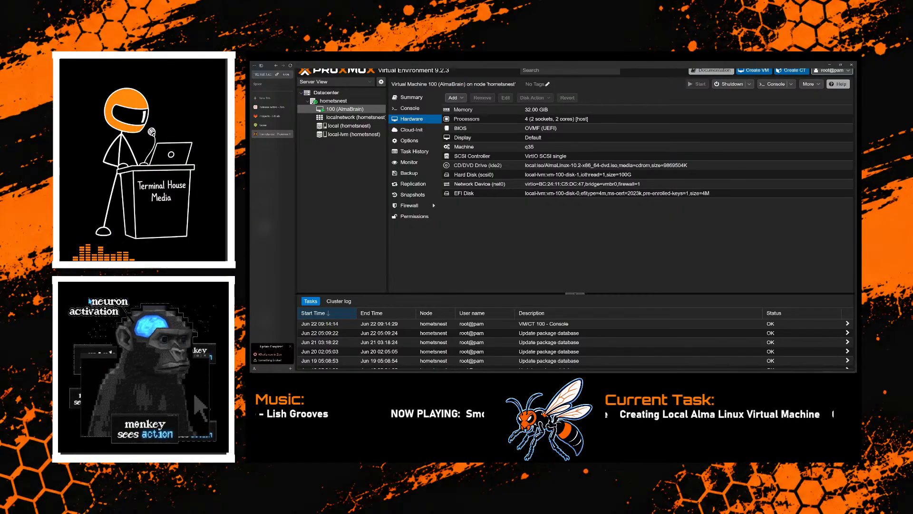
# - Close the browser page showing the 410 Gone error and sign in to GitLab with the prefilled credentials
pyautogui.click(272, 124)
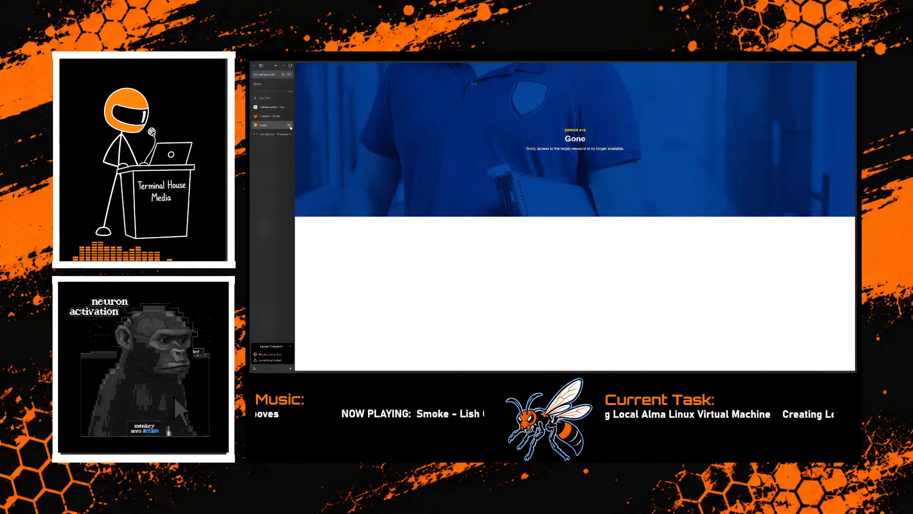
pyautogui.click(289, 125)
pyautogui.click(272, 116)
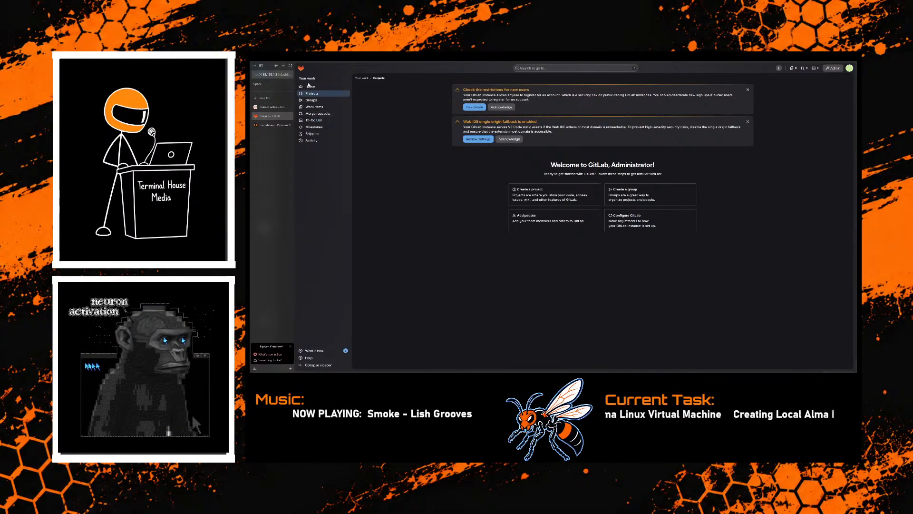
pyautogui.click(312, 87)
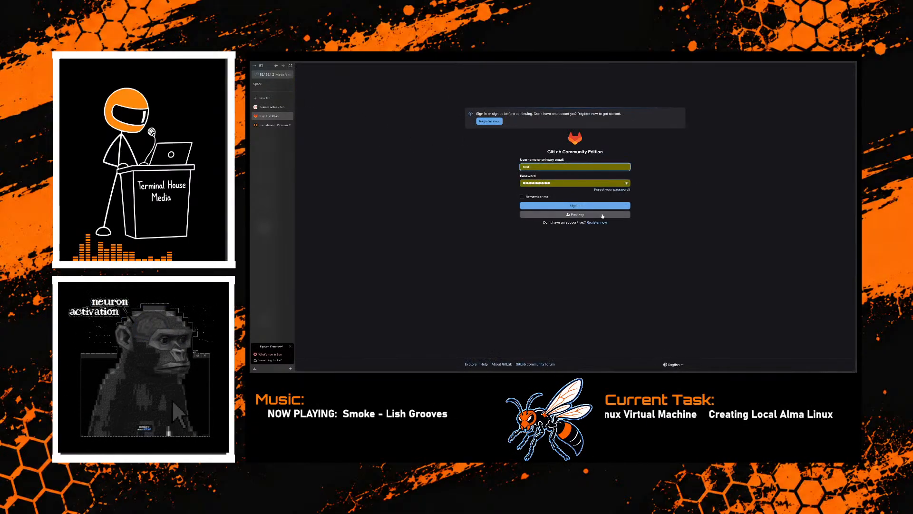
pyautogui.click(573, 205)
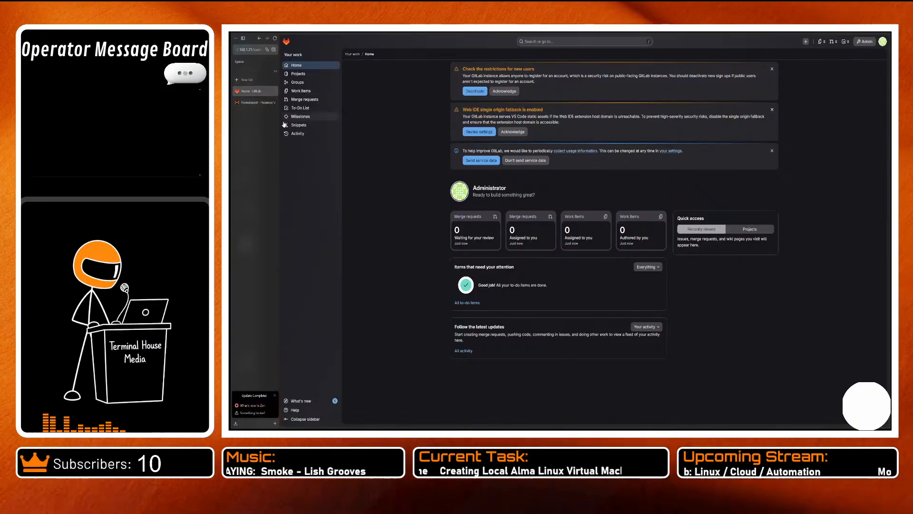
# - Switch back to Proxmox and bring up the AlmaBrain console's login prompt
pyautogui.click(253, 103)
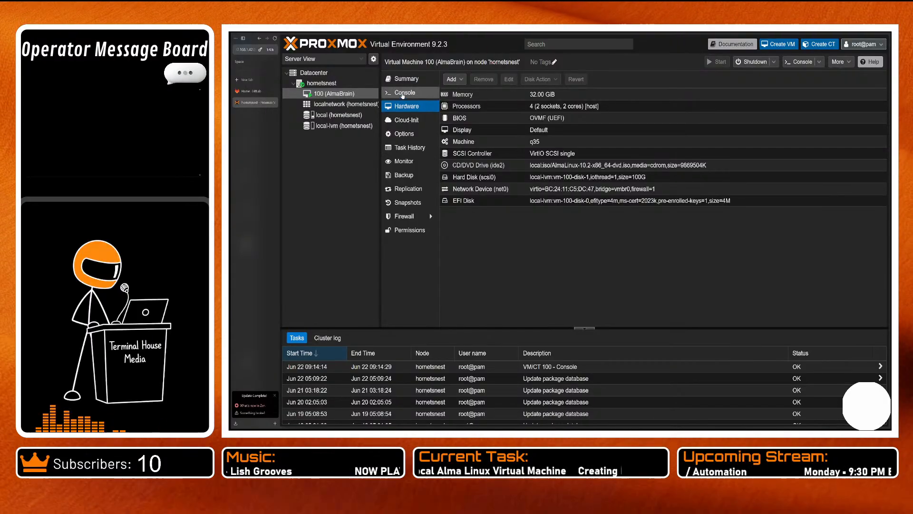
pyautogui.click(400, 95)
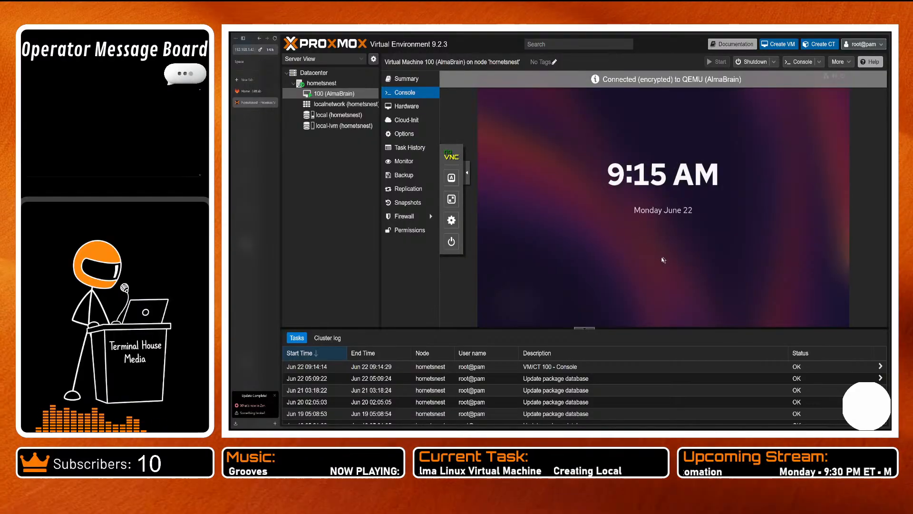
pyautogui.click(662, 259)
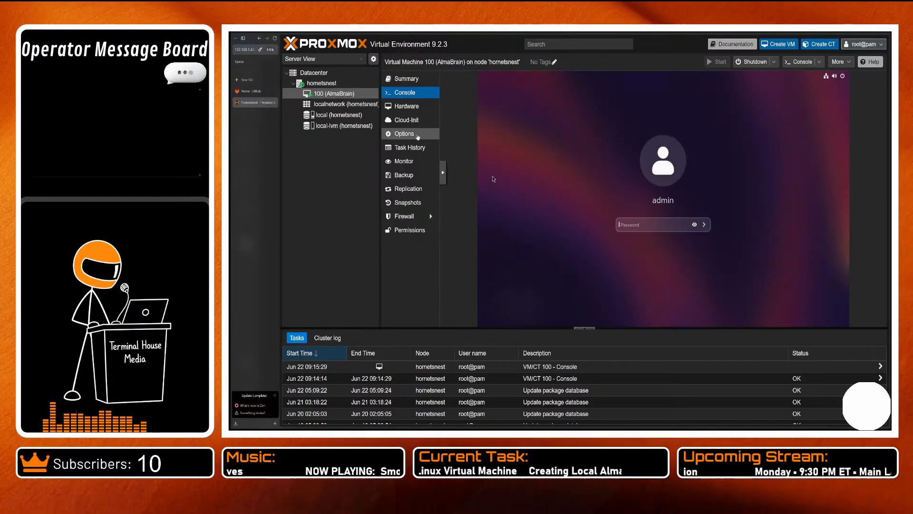
# - Read the notes of AlmaBrain's existing backup and close them without changes
pyautogui.click(407, 173)
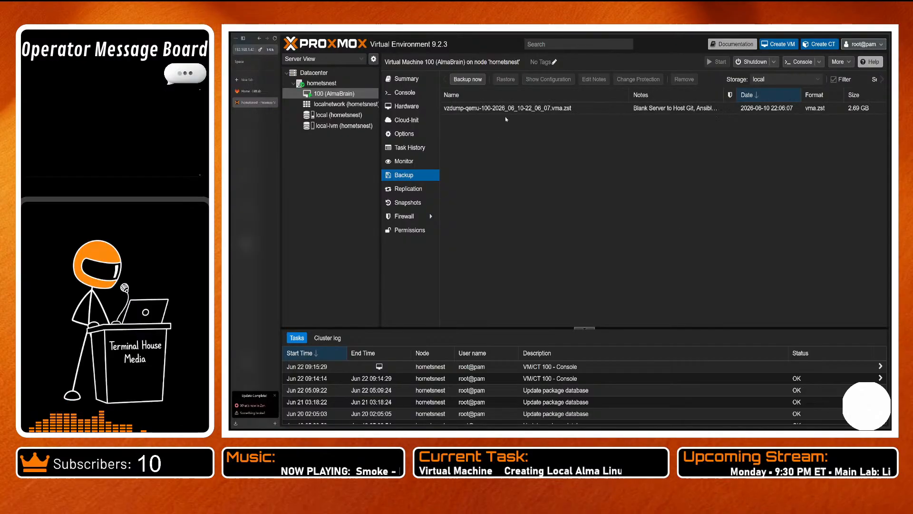
pyautogui.click(478, 109)
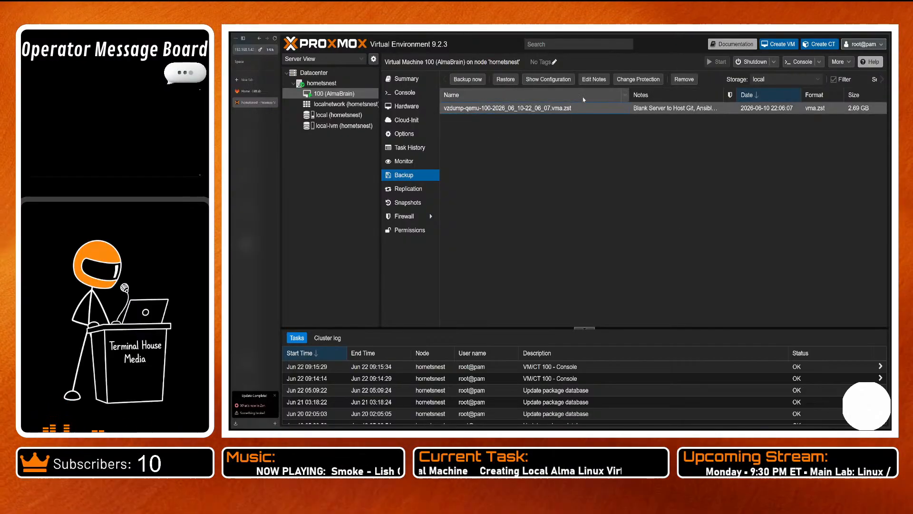
pyautogui.click(590, 84)
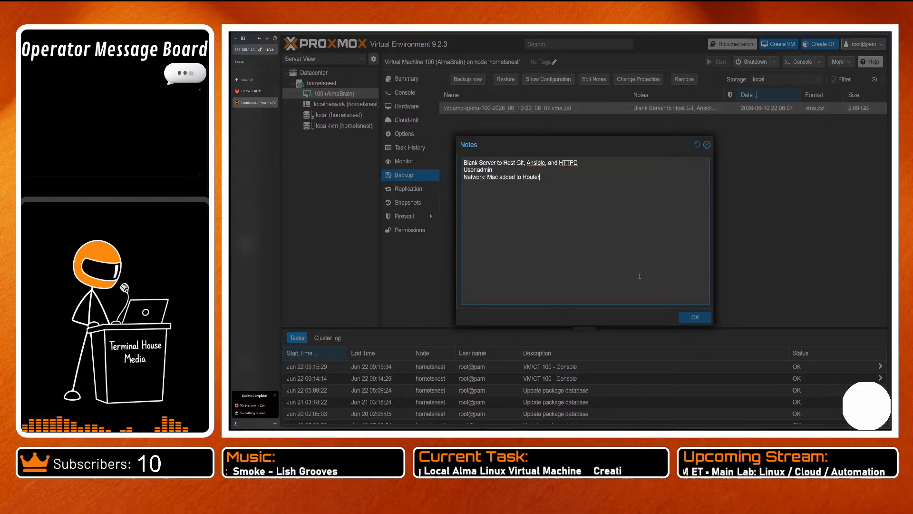
pyautogui.click(707, 144)
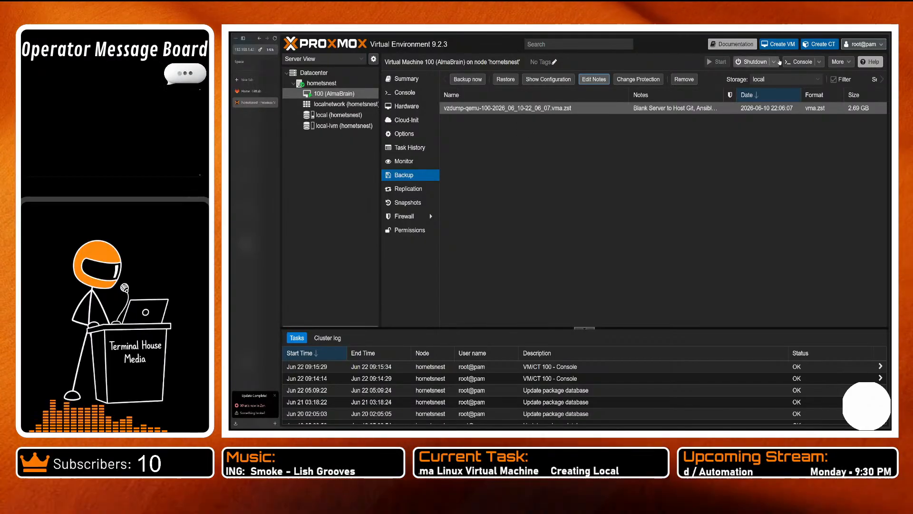
# - Start creating a new virtual machine and try to name it Node One
pyautogui.click(777, 44)
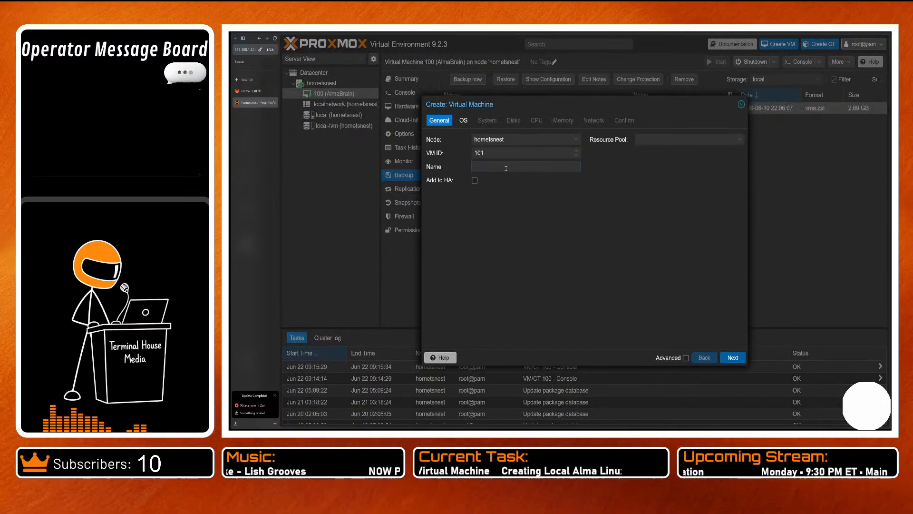
pyautogui.write('Nod')
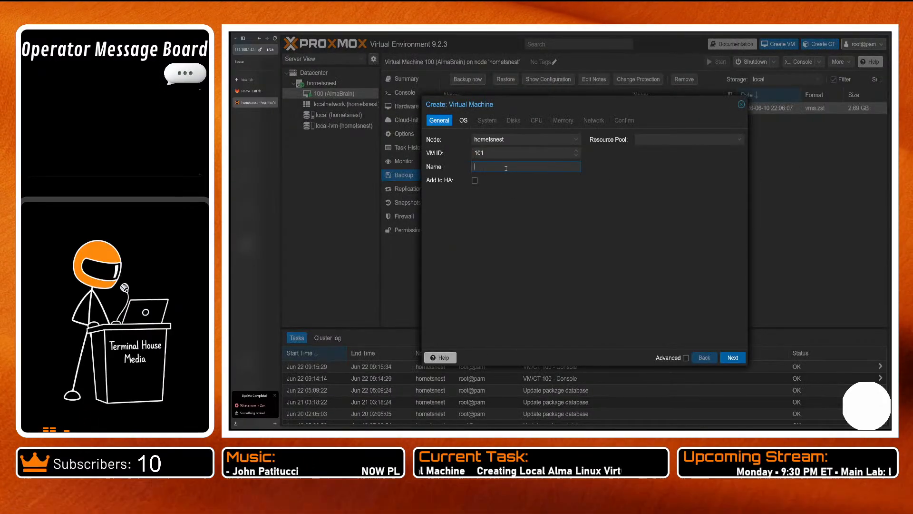
pyautogui.write('e One')
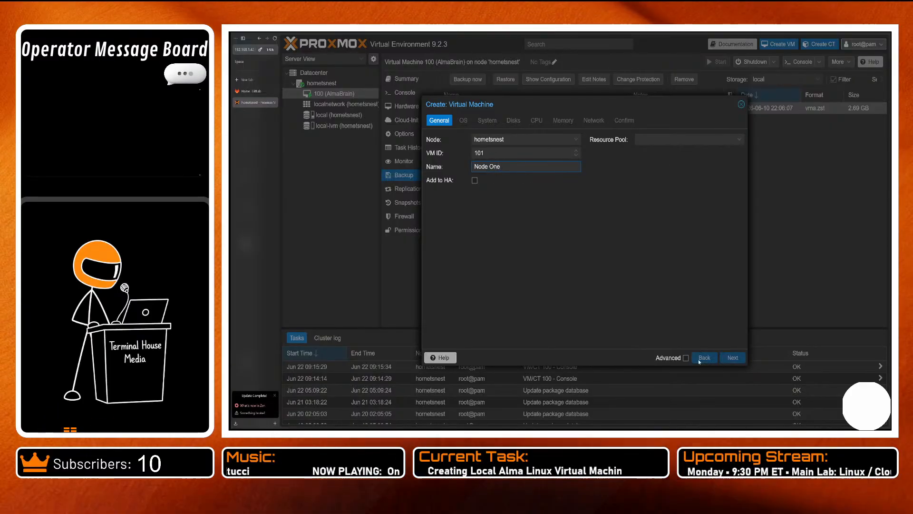
pyautogui.click(732, 360)
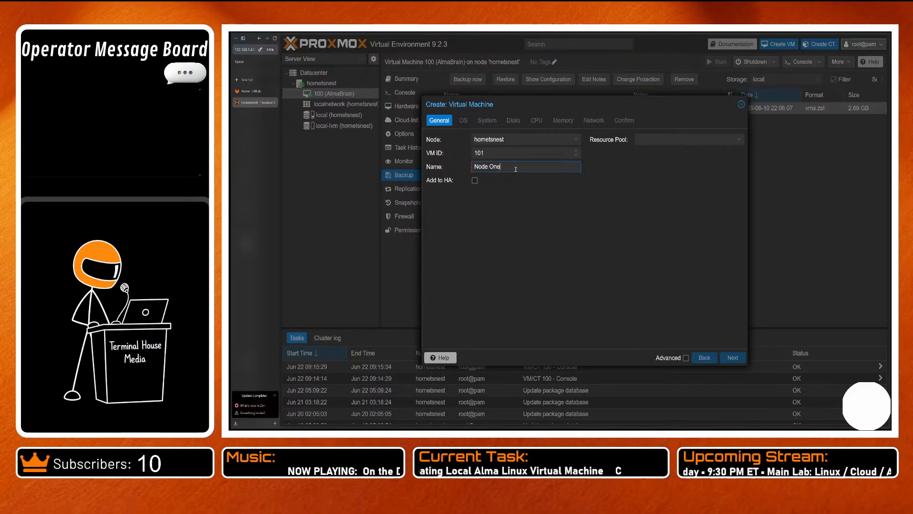
# - Replace the new virtual machine's name with node1 and continue to the operating system settings
pyautogui.press('BackSpace')
pyautogui.press('BackSpace')
pyautogui.press('BackSpace')
pyautogui.press('BackSpace')
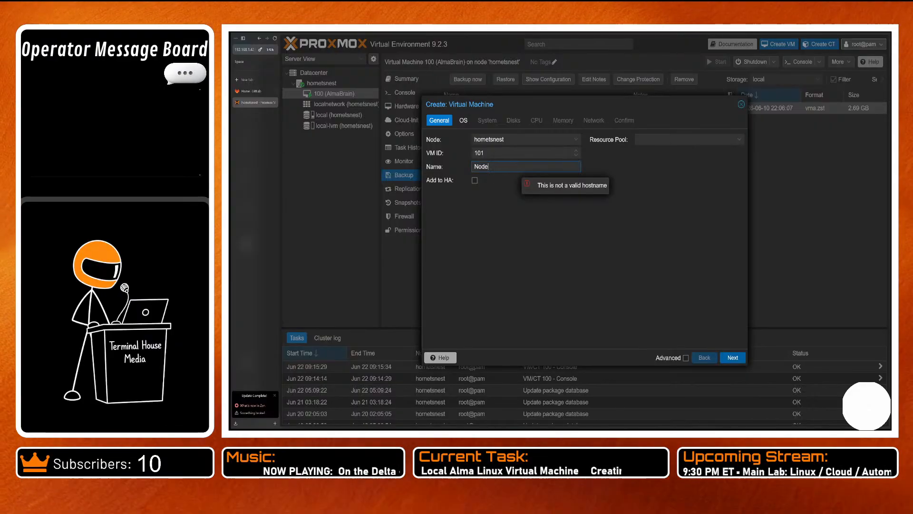
pyautogui.press('BackSpace')
pyautogui.press('BackSpace')
pyautogui.press('BackSpace')
pyautogui.write('no')
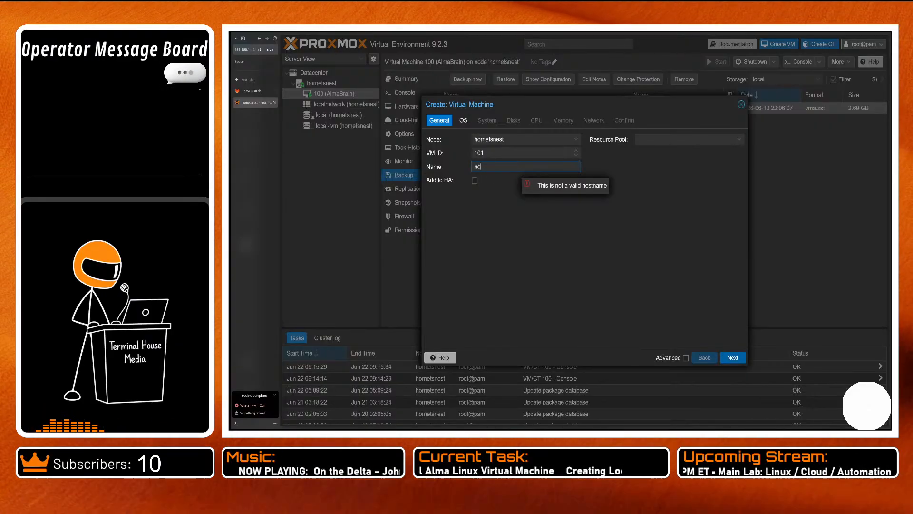
pyautogui.write('de1')
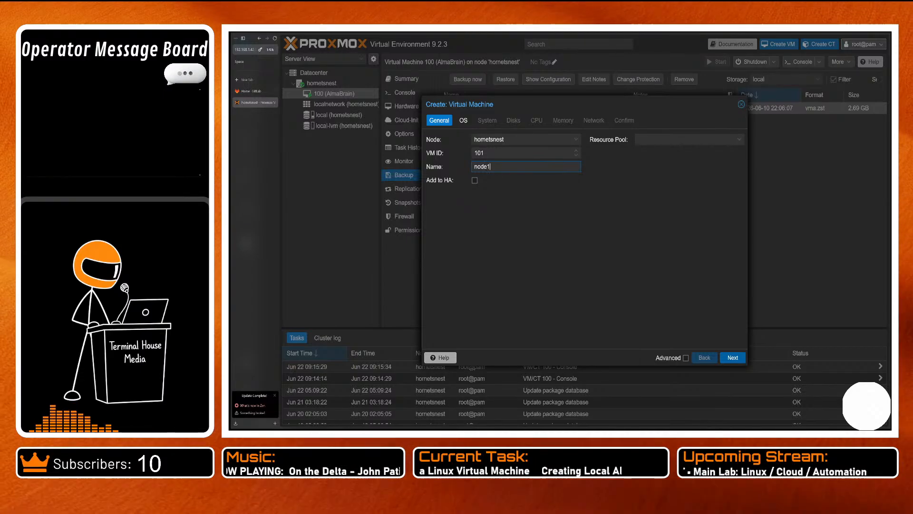
pyautogui.click(733, 358)
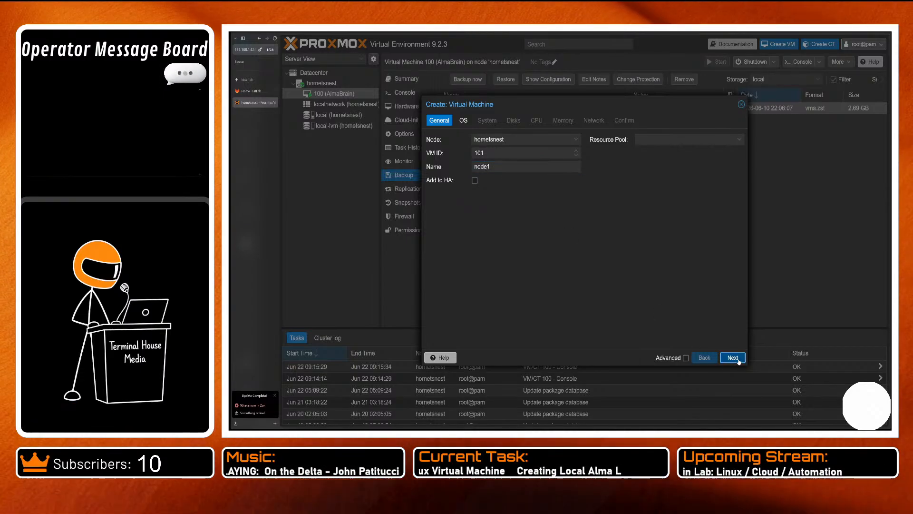
# - Choose AlmaLinux-10.2-x86_64-dvd.iso as the installation image and continue to the system settings
pyautogui.click(562, 167)
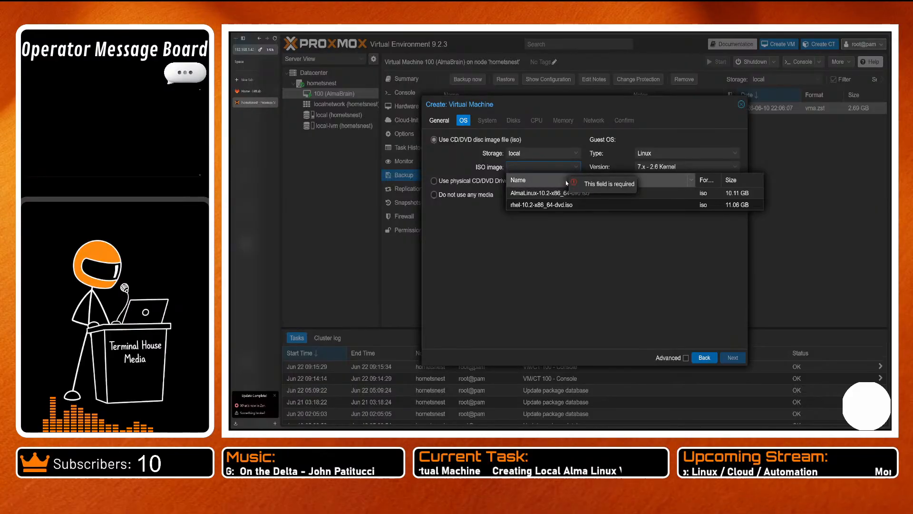
pyautogui.click(572, 197)
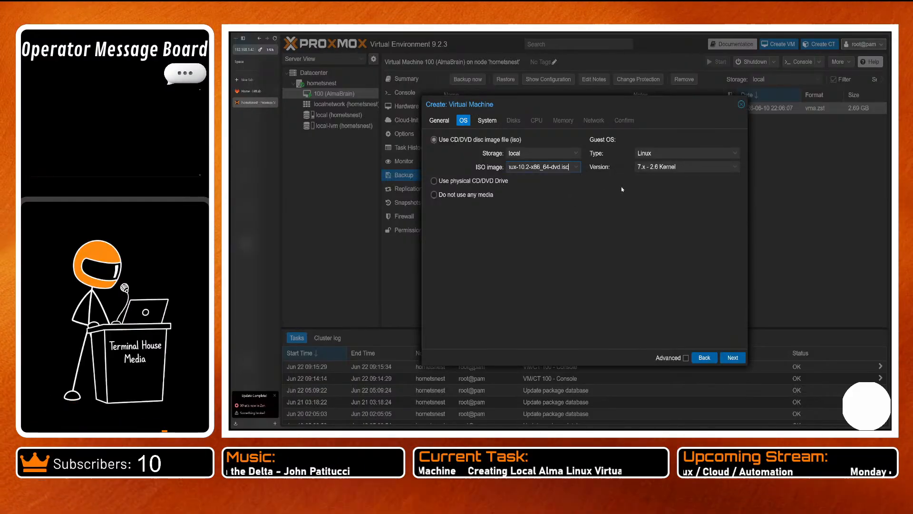
pyautogui.click(733, 357)
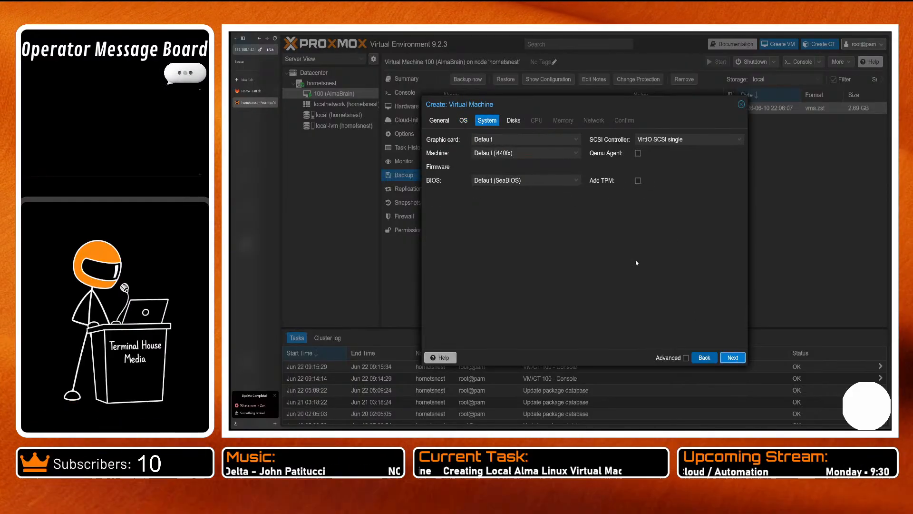
# - Set the BIOS to OVMF (UEFI) with EFI storage on local-lvm and the machine type to q35, then continue
pyautogui.click(569, 181)
pyautogui.click(513, 213)
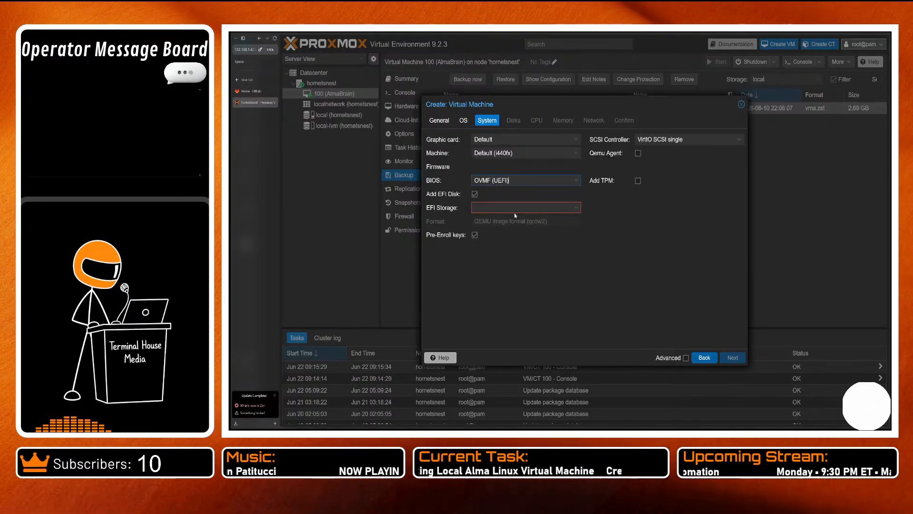
pyautogui.click(492, 210)
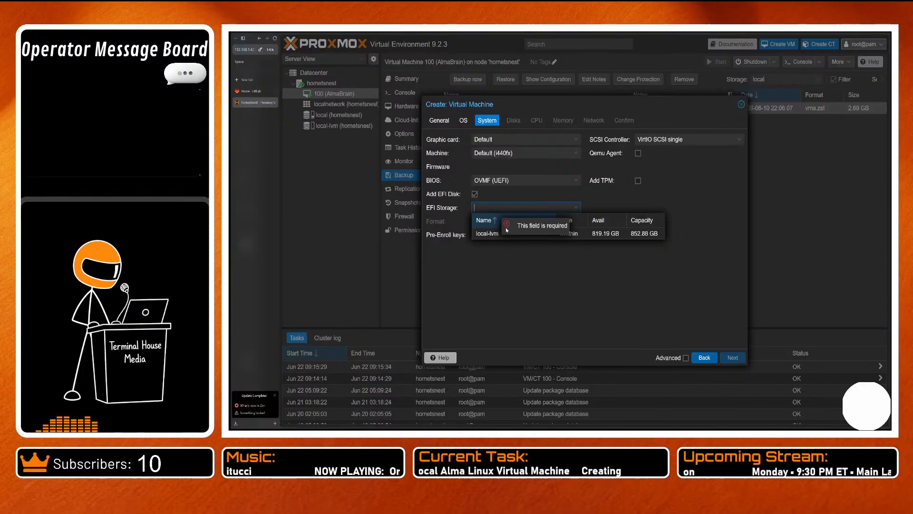
pyautogui.click(496, 232)
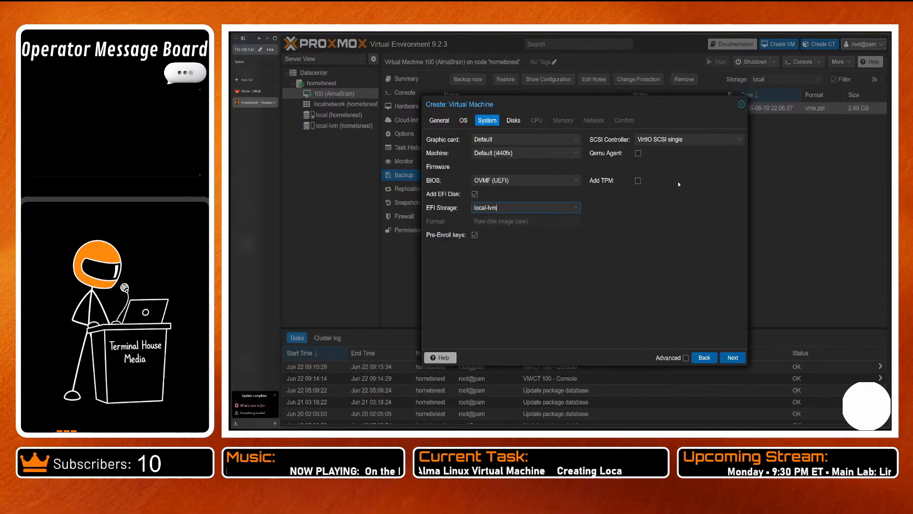
pyautogui.click(532, 153)
pyautogui.click(522, 175)
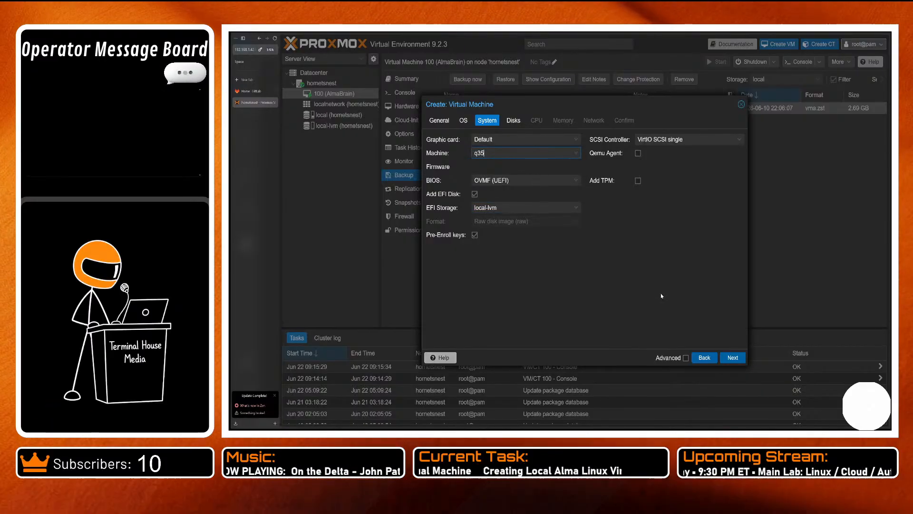
pyautogui.click(730, 358)
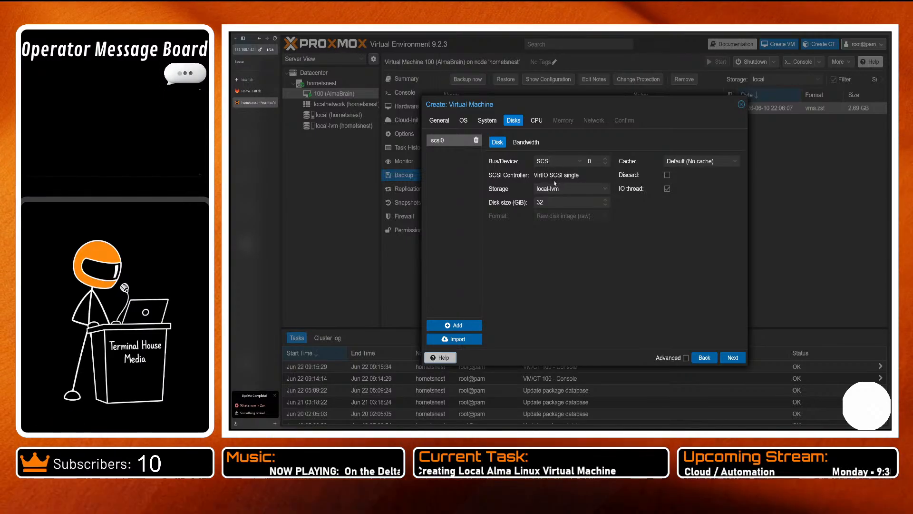
# - Accept the default disk, assign 2 CPU cores with the host CPU type, and continue to the memory settings
pyautogui.click(730, 357)
pyautogui.click(576, 150)
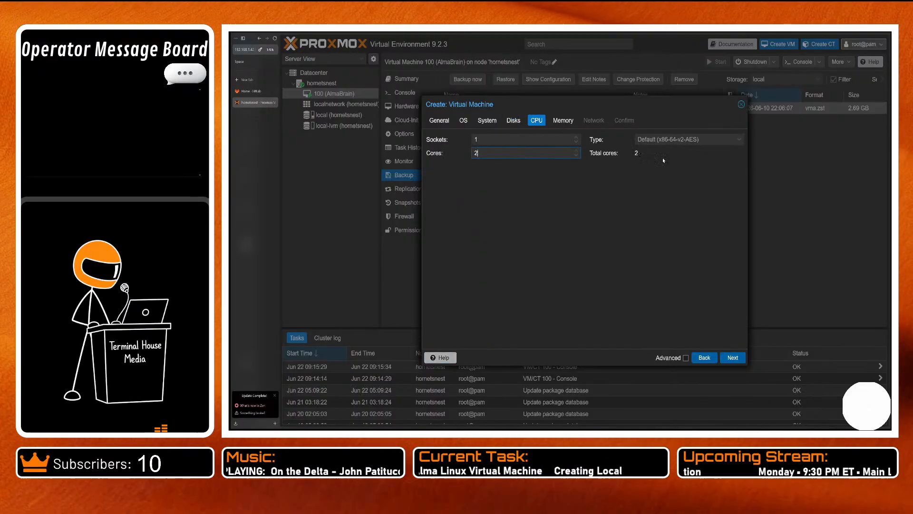
pyautogui.click(690, 139)
pyautogui.scroll(-5, 707, 257)
pyautogui.scroll(-15, 707, 256)
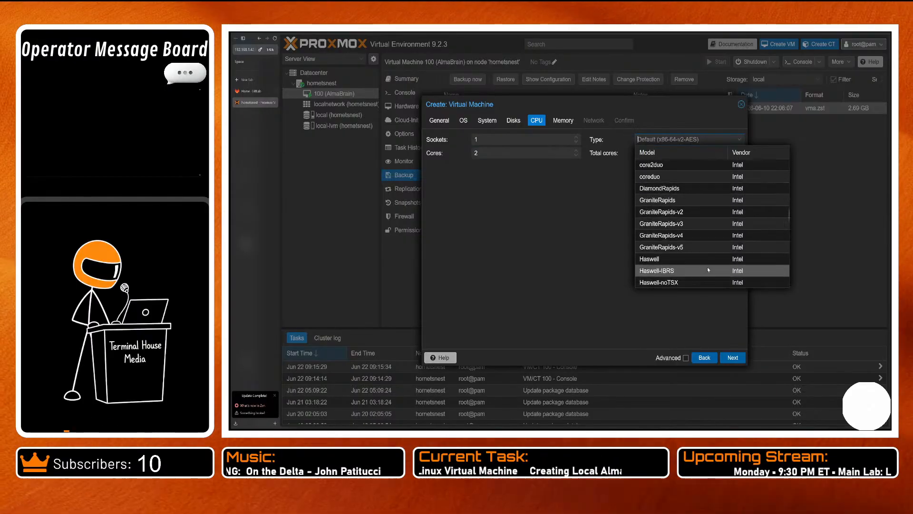
pyautogui.scroll(-2, 706, 276)
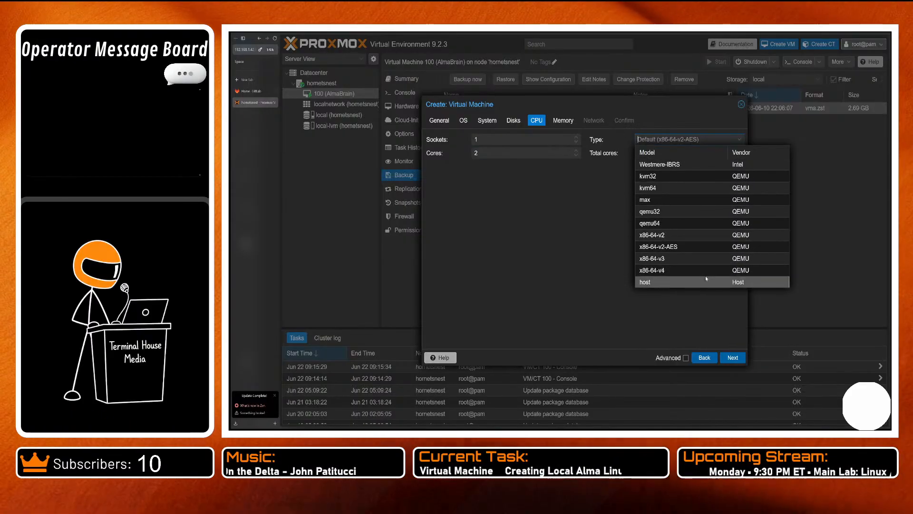
pyautogui.click(711, 281)
pyautogui.click(732, 358)
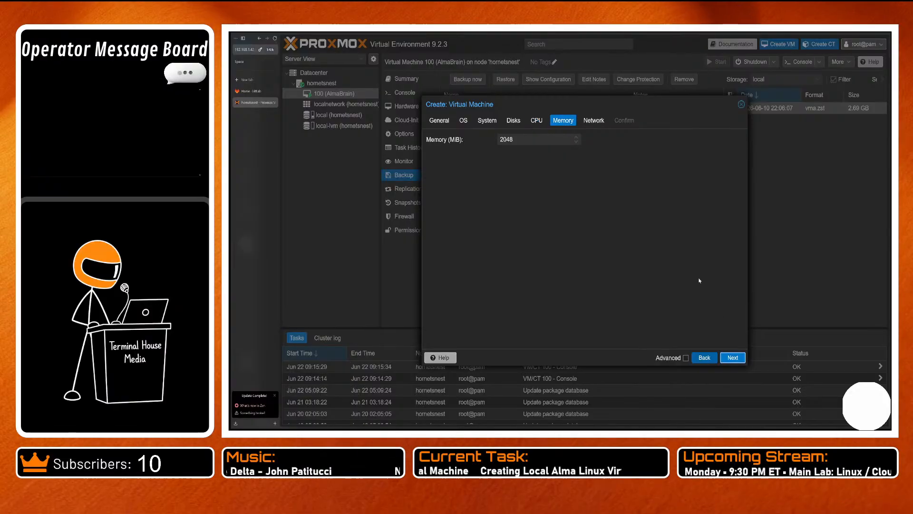
# - Set the virtual machine's memory to 4096 MiB and accept the default network settings to reach the confirmation summary
pyautogui.moveTo(519, 139); pyautogui.dragTo(451, 133)
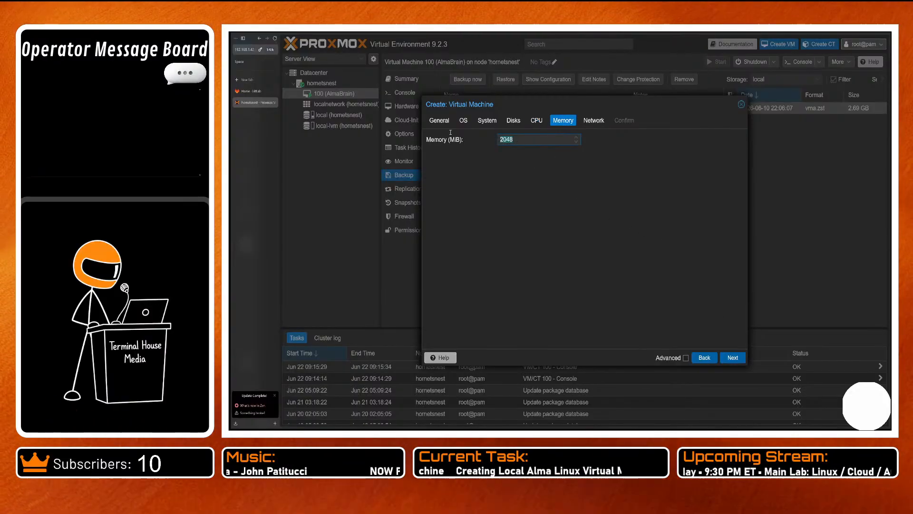
pyautogui.write('4096')
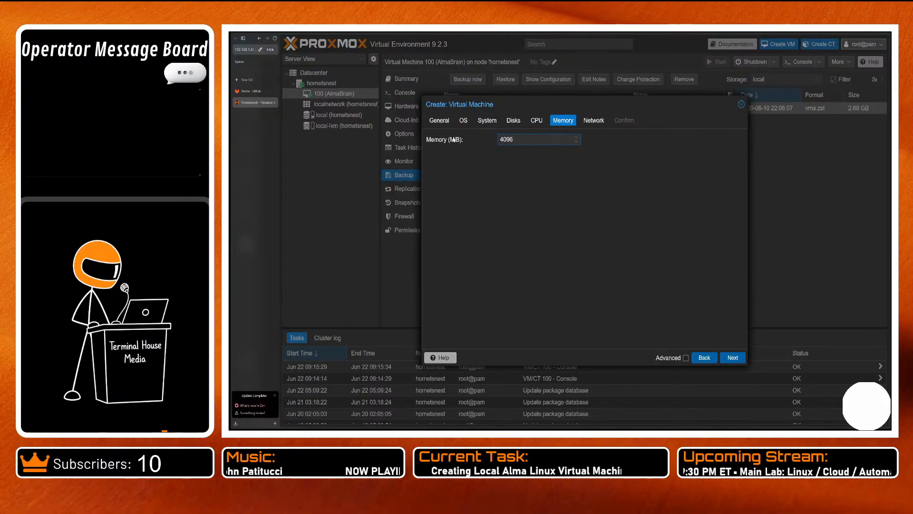
pyautogui.click(730, 358)
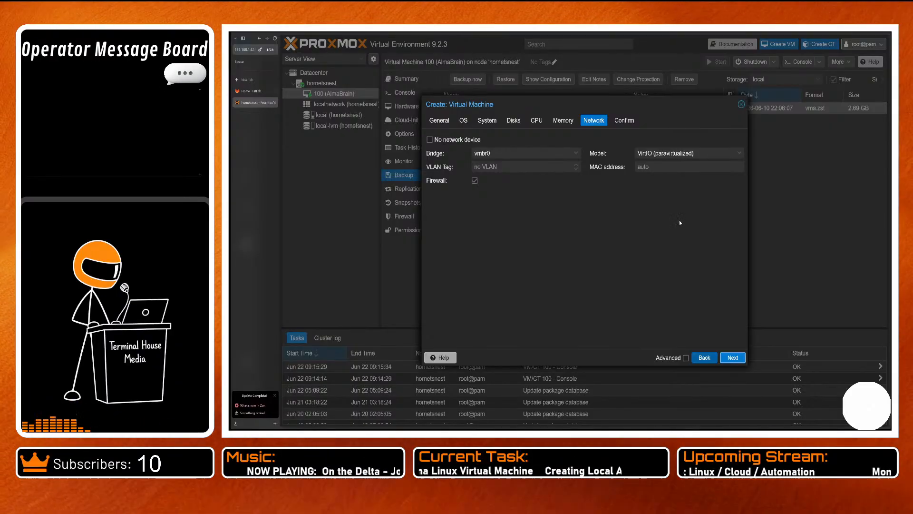
pyautogui.click(736, 358)
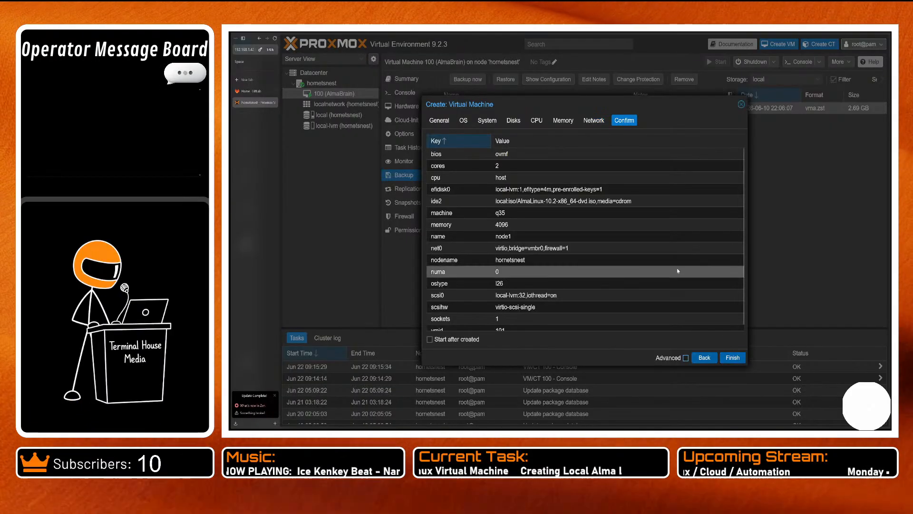
# - Review the configuration summary, create the node1 virtual machine without starting it, and select it in the server tree
pyautogui.scroll(-1, 602, 243)
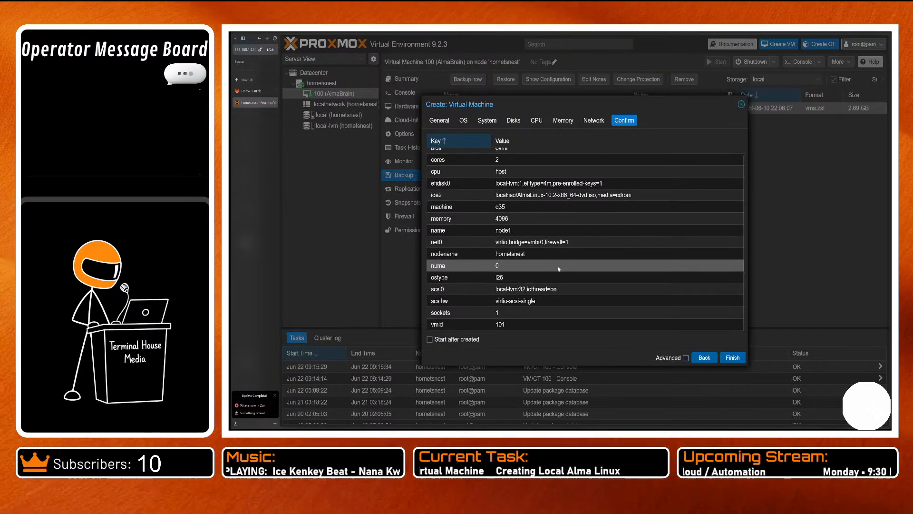
pyautogui.scroll(1, 547, 271)
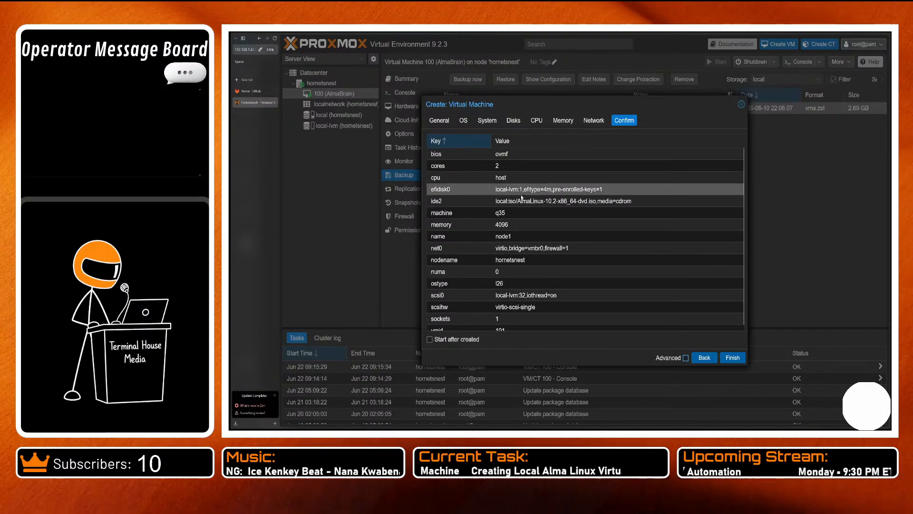
pyautogui.scroll(-1, 476, 285)
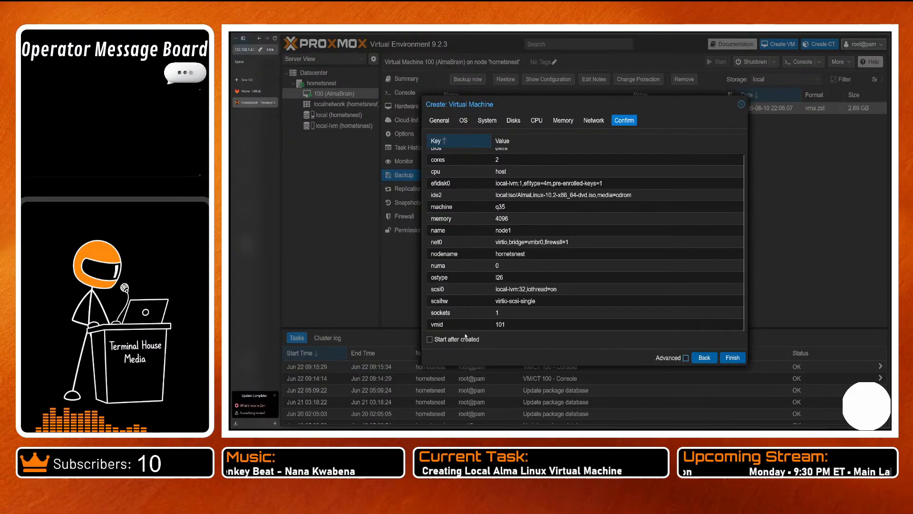
pyautogui.click(732, 358)
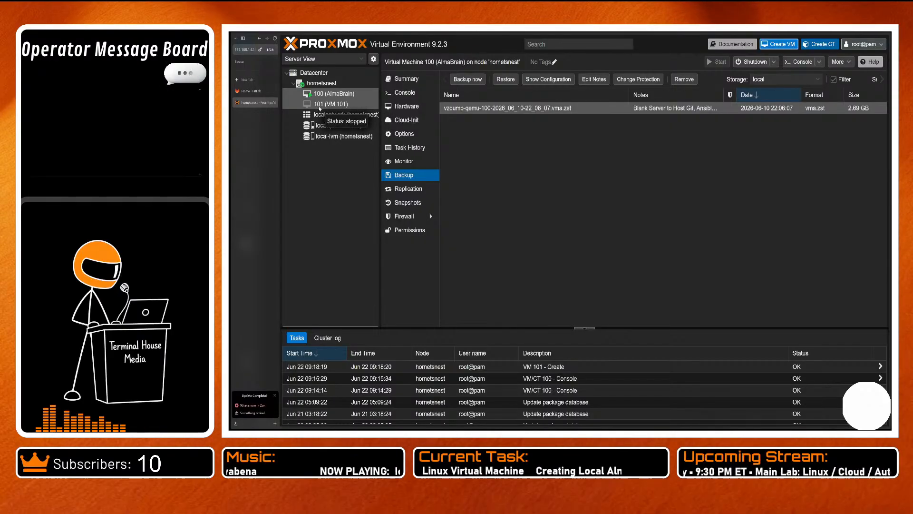
pyautogui.click(349, 104)
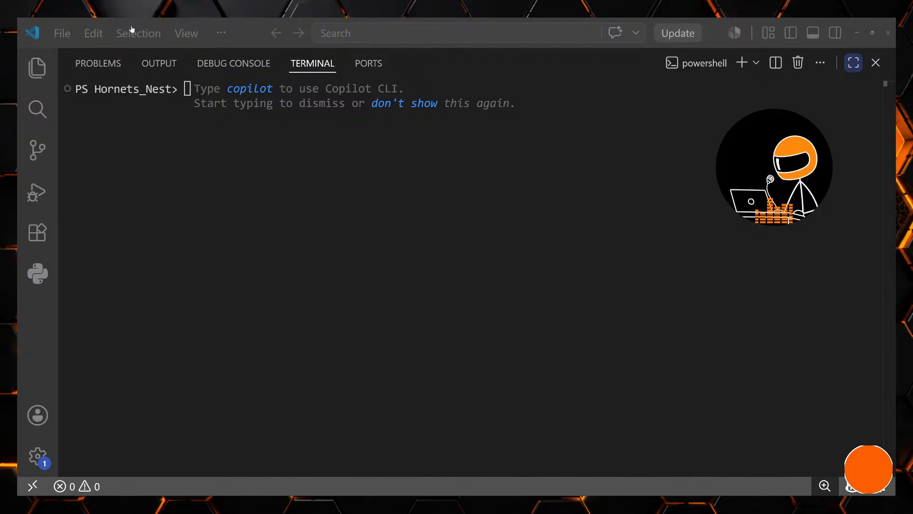
# - Switch to Claude, minimizing the code editor, and dismiss the introduction to creating files and artifacts
pyautogui.hotkey('alt', 'Tab')
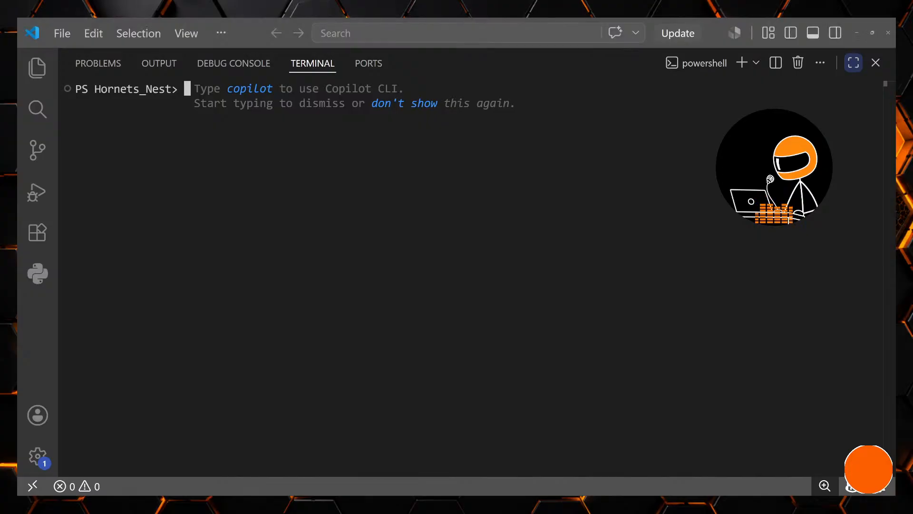
pyautogui.click(857, 33)
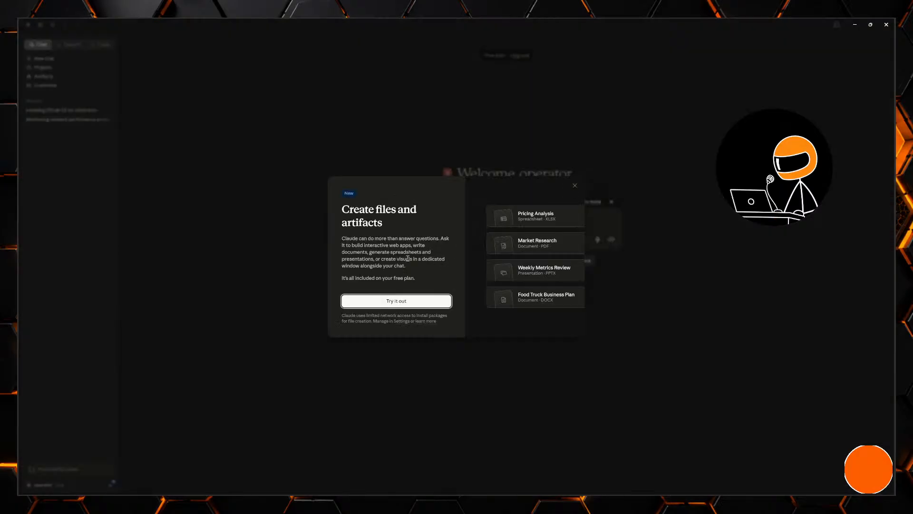
pyautogui.click(576, 186)
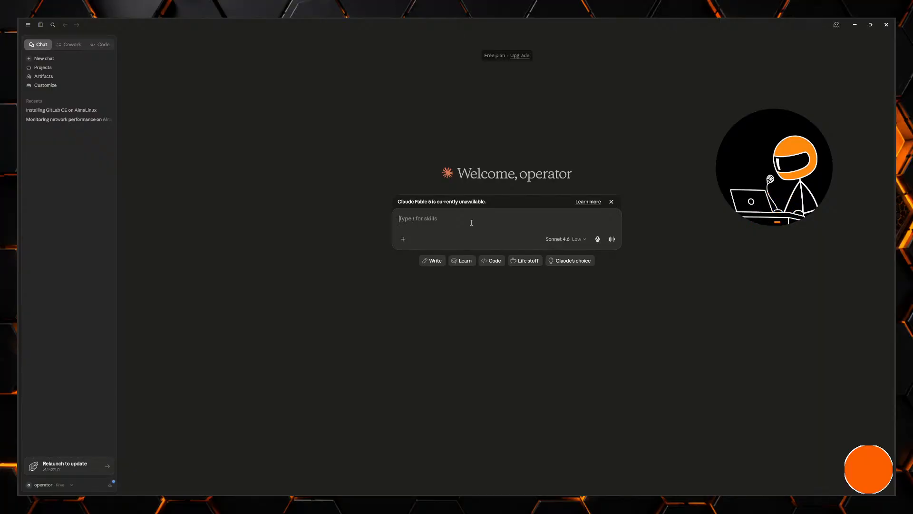
# - Ask Claude for a Terraform-like template in Proxmox 9.2, explaining that worker nodes will be deleted and created when needed
pyautogui.write('It')
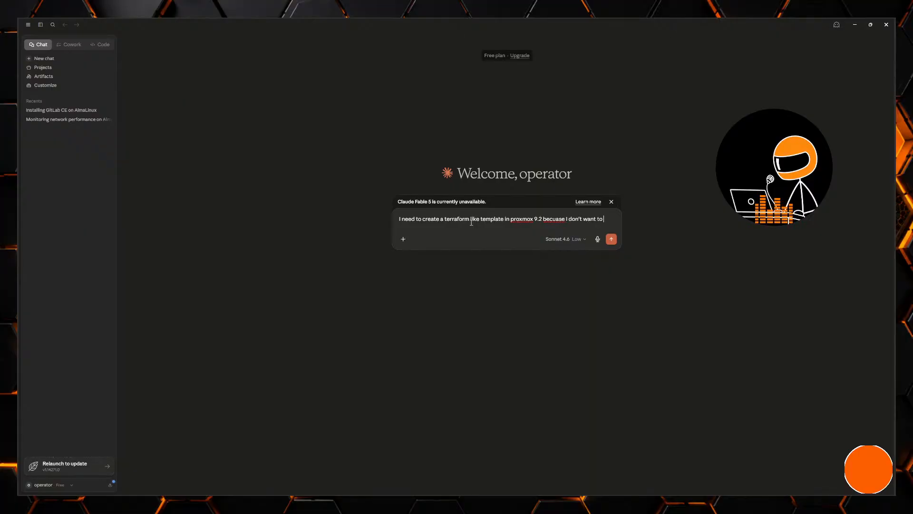
pyautogui.write('nue')
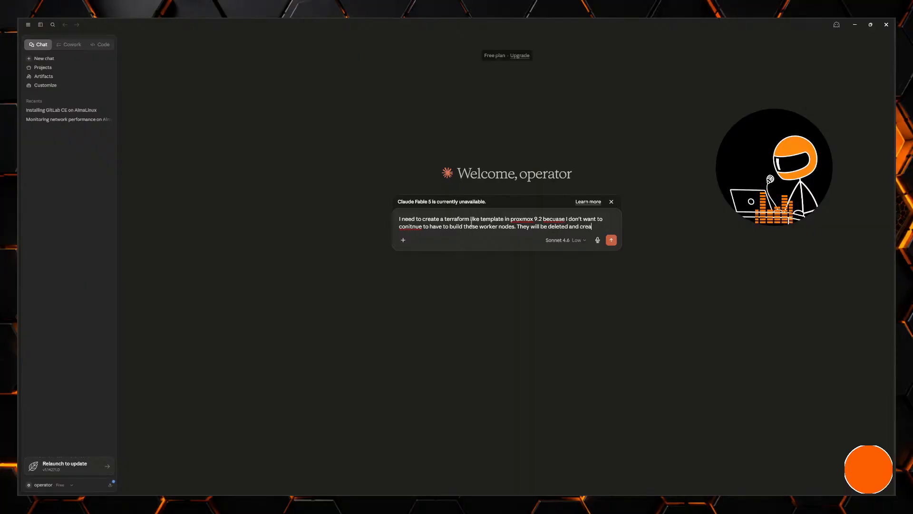
pyautogui.write('n I')
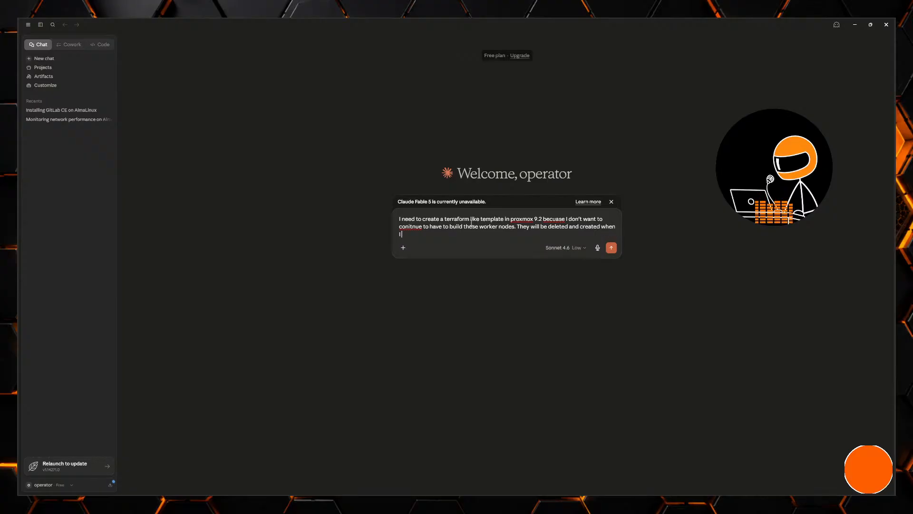
pyautogui.write(' need them.')
pyautogui.press('Return')
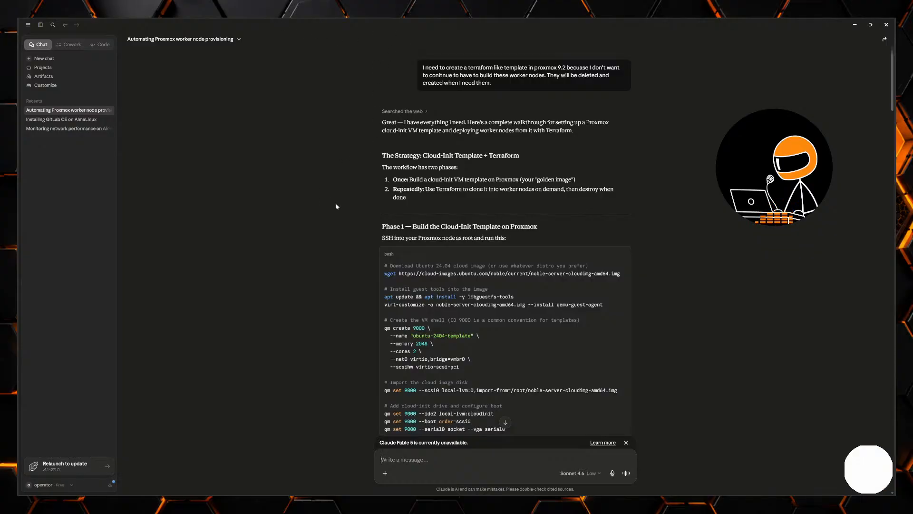
# - Read the proposed template instructions and ask whether the VM is created through the CLI, mentioning the ISO image already uploaded to the Proxmox host
pyautogui.scroll(-3, 315, 243)
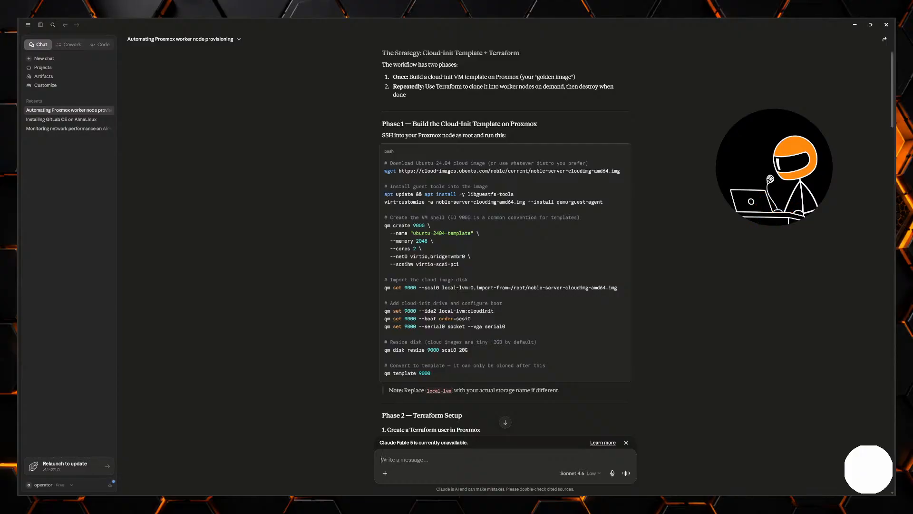
pyautogui.scroll(-3, 624, 211)
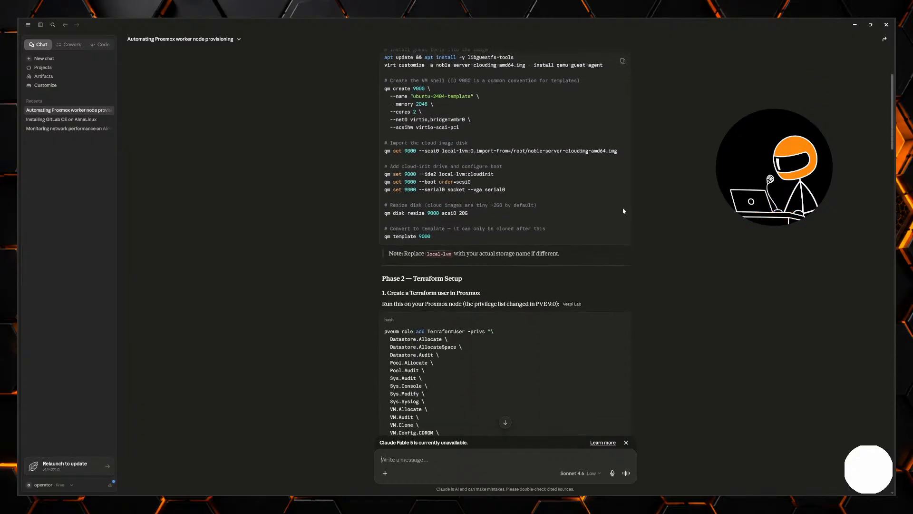
pyautogui.scroll(-2, 628, 210)
pyautogui.scroll(6, 634, 206)
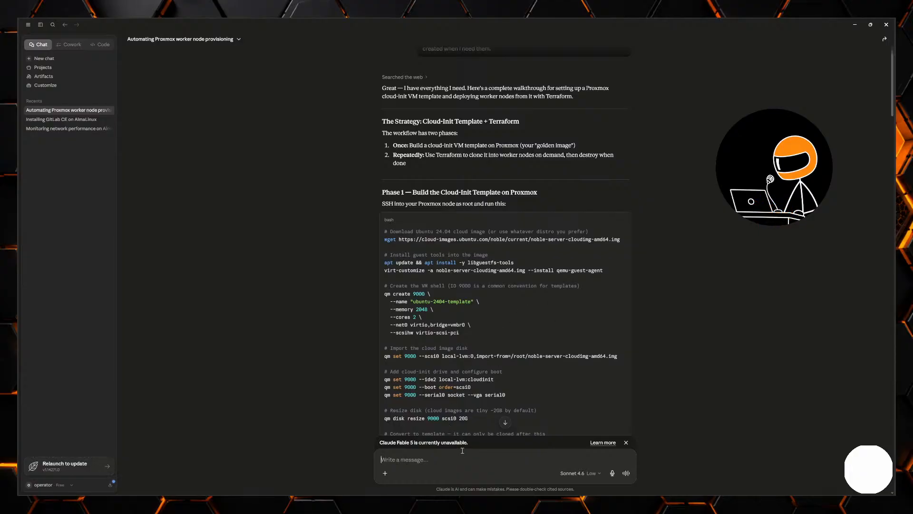
pyautogui.write("So we'e")
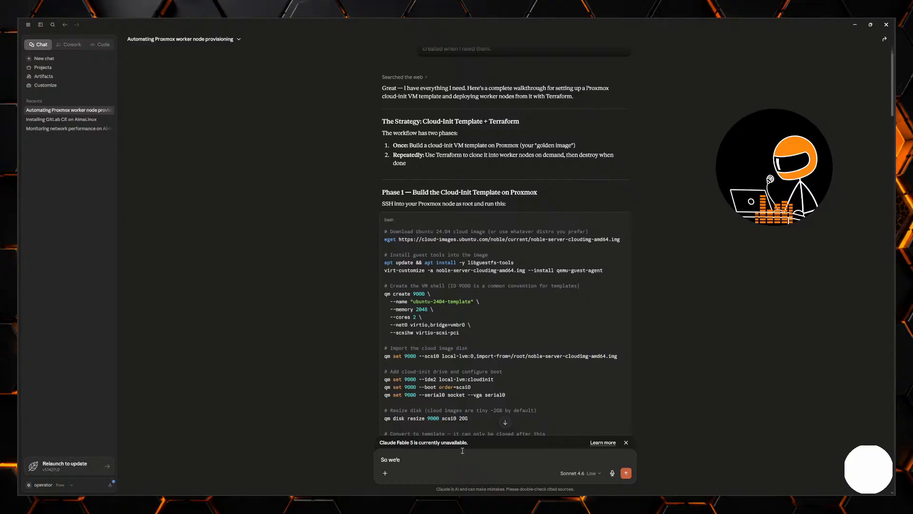
pyautogui.write('e create a vm though')
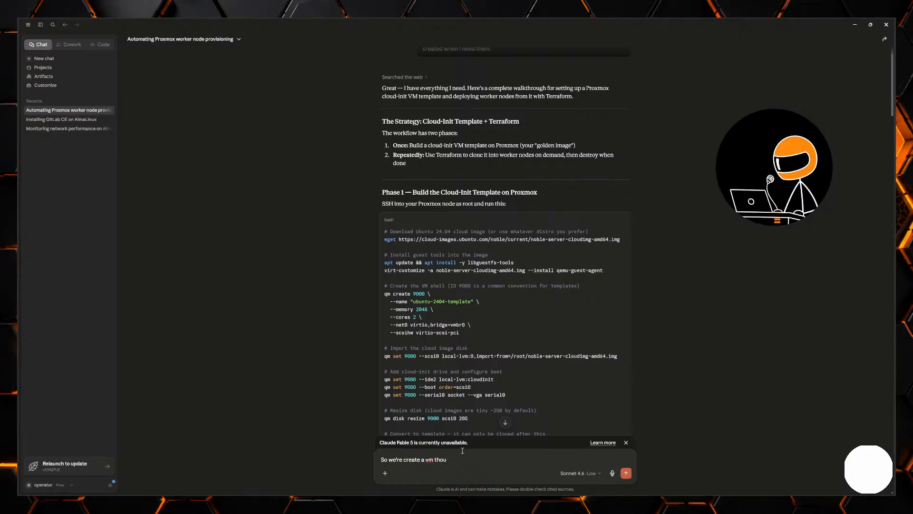
pyautogui.press('BackSpace')
pyautogui.press('BackSpace')
pyautogui.write('rough the C')
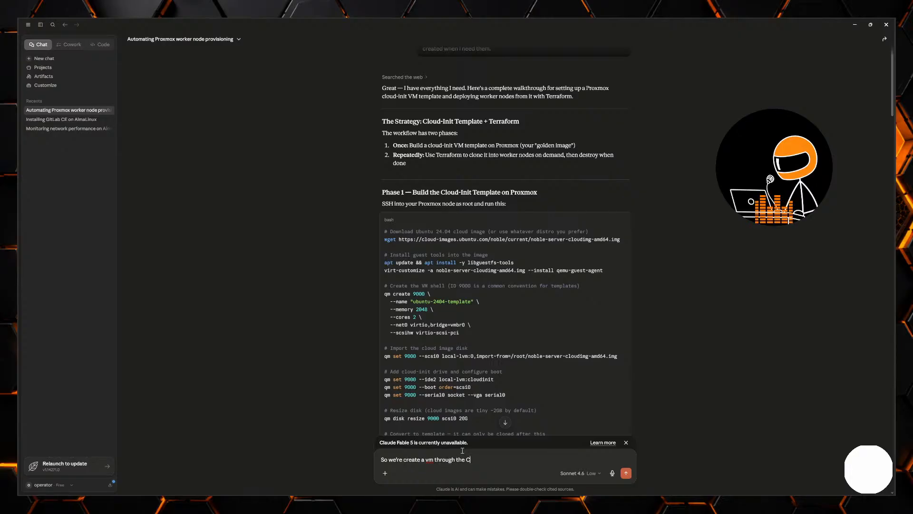
pyautogui.write('LI? I already have an iso')
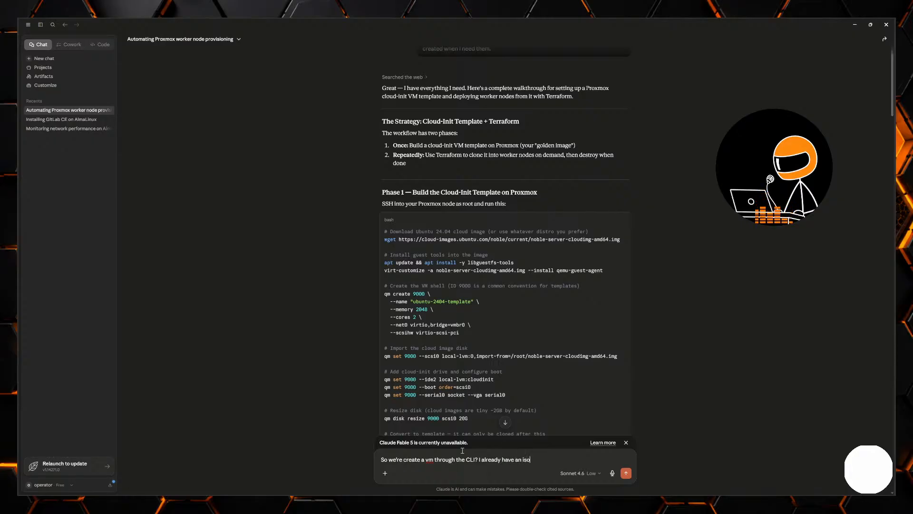
pyautogui.write(' image upload')
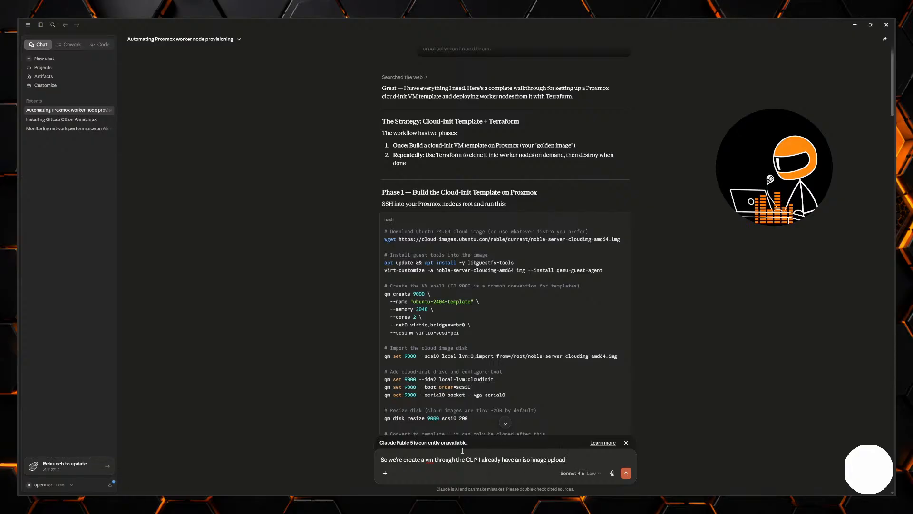
pyautogui.write('ed to my proxmox host.')
pyautogui.press('Return')
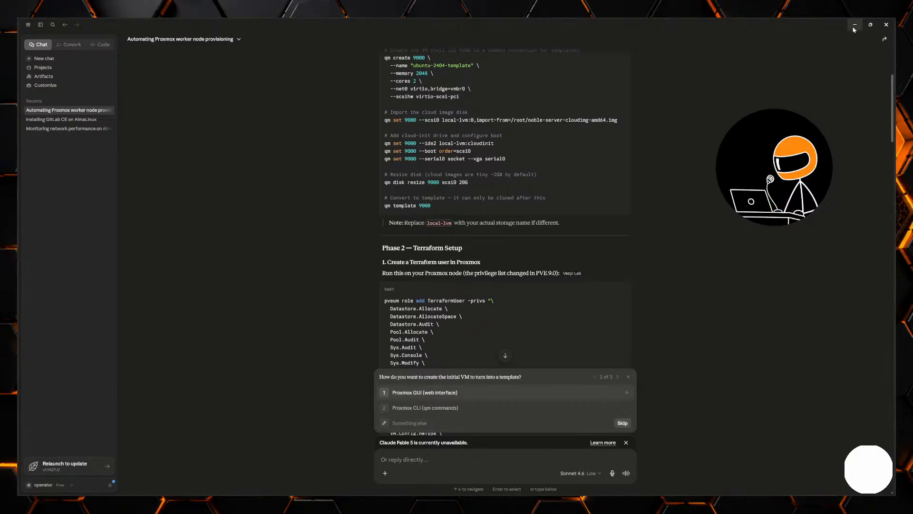
# - Switch to Proxmox and view the ISO images held in the local storage on node hornetsnest
pyautogui.hotkey('alt', 'Tab')
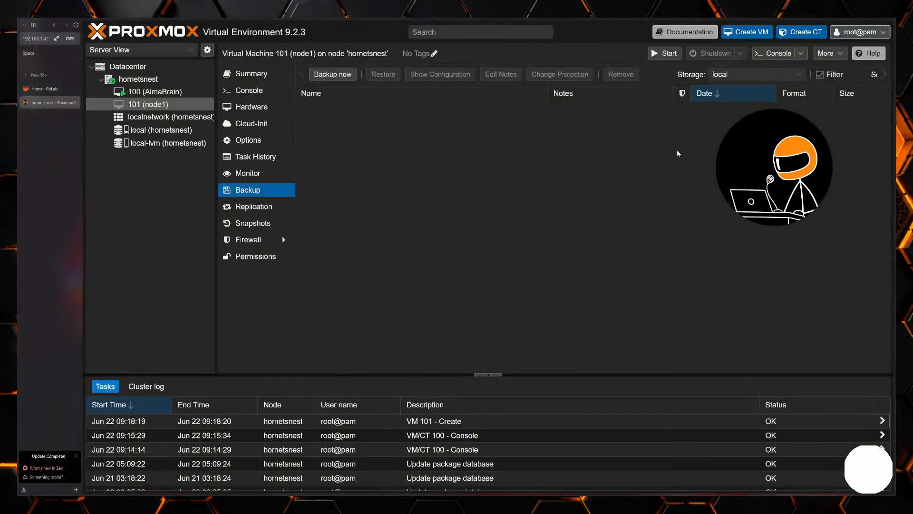
pyautogui.click(150, 94)
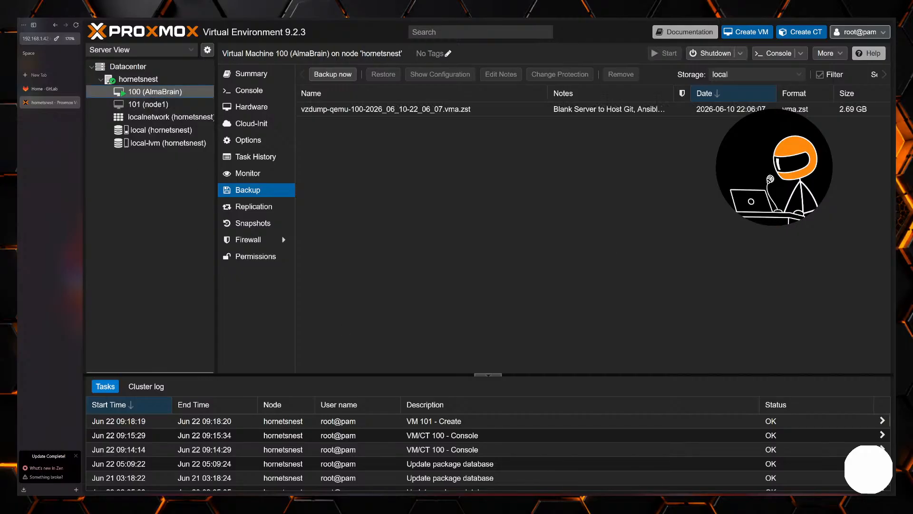
pyautogui.hotkey('alt', 'Tab')
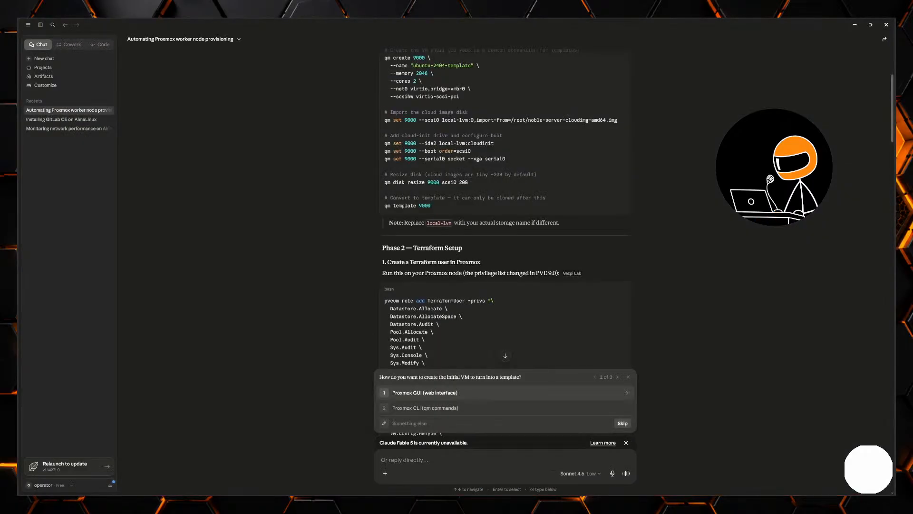
pyautogui.hotkey('alt', 'Tab')
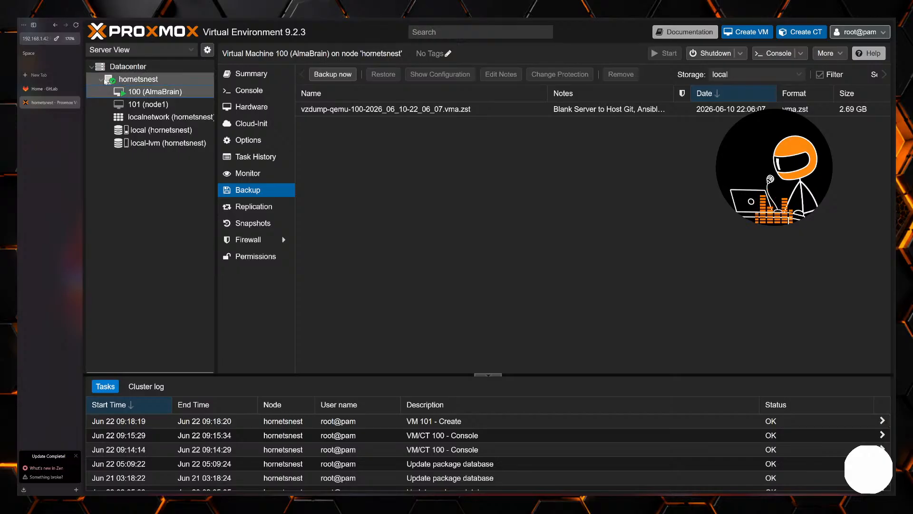
pyautogui.click(91, 69)
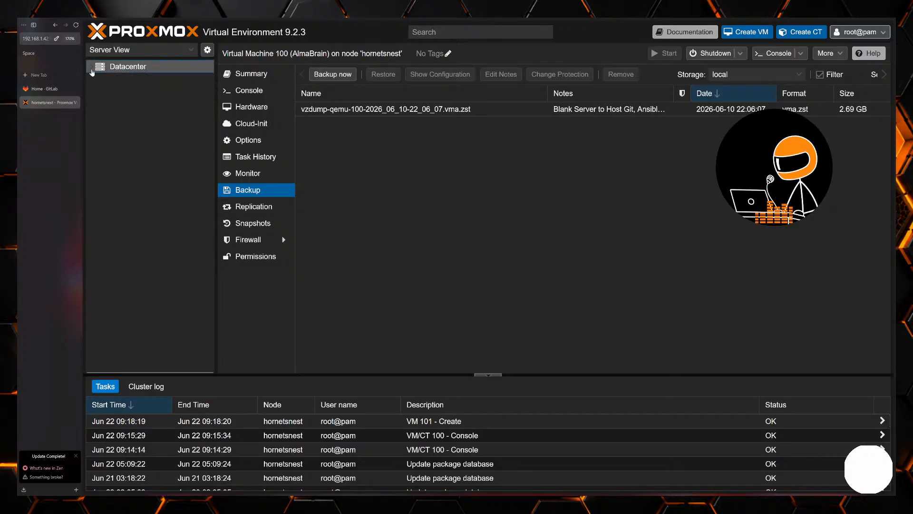
pyautogui.click(90, 68)
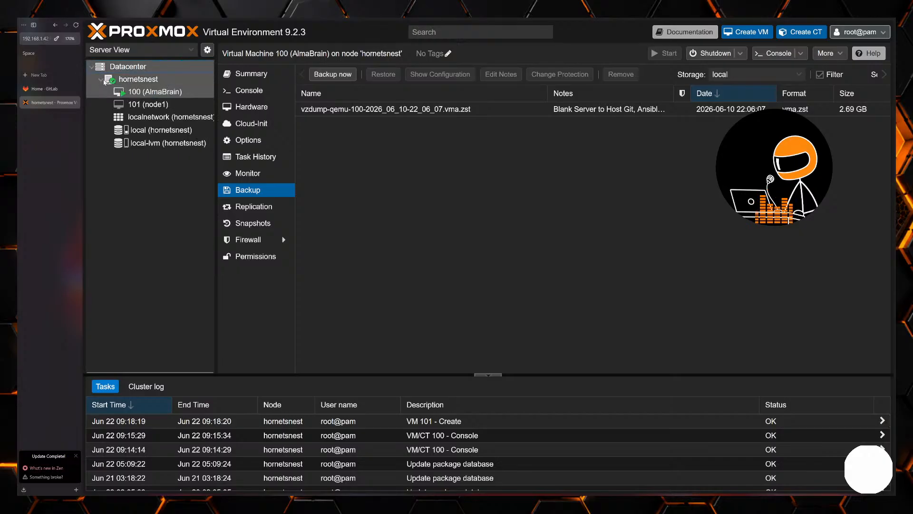
pyautogui.click(174, 131)
pyautogui.click(262, 109)
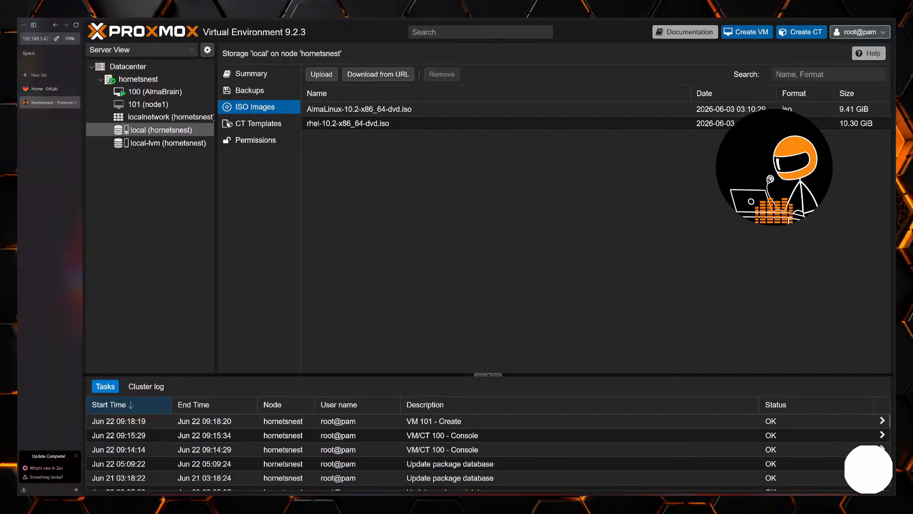
# - Switch to Claude and answer its setup questions with Proxmox GUI (web interface), Other as the ISO's OS, and Kubernetes nodes as the use
pyautogui.hotkey('alt', 'Tab')
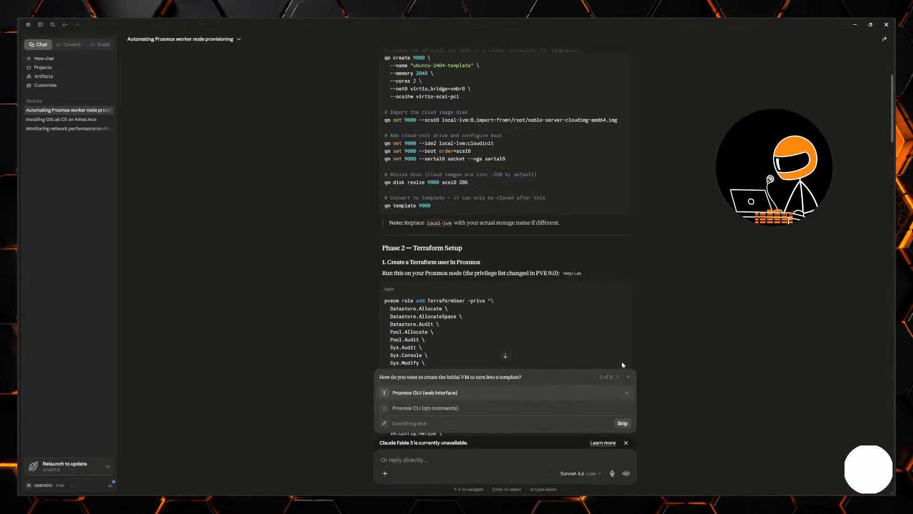
pyautogui.scroll(-10, 691, 330)
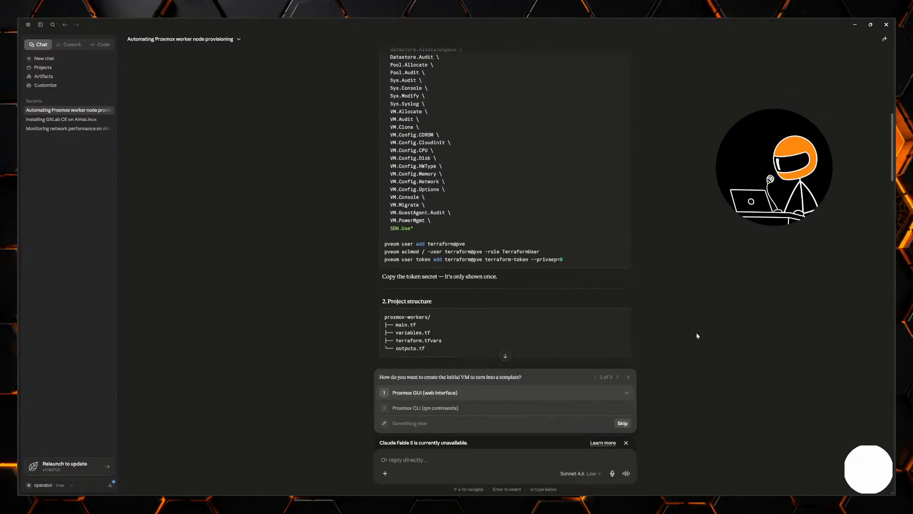
pyautogui.scroll(-20, 698, 336)
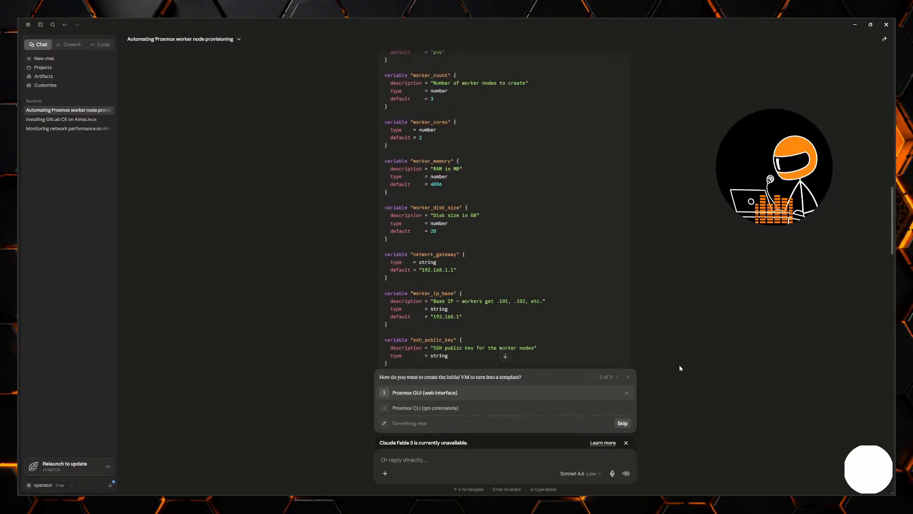
pyautogui.scroll(-20, 680, 367)
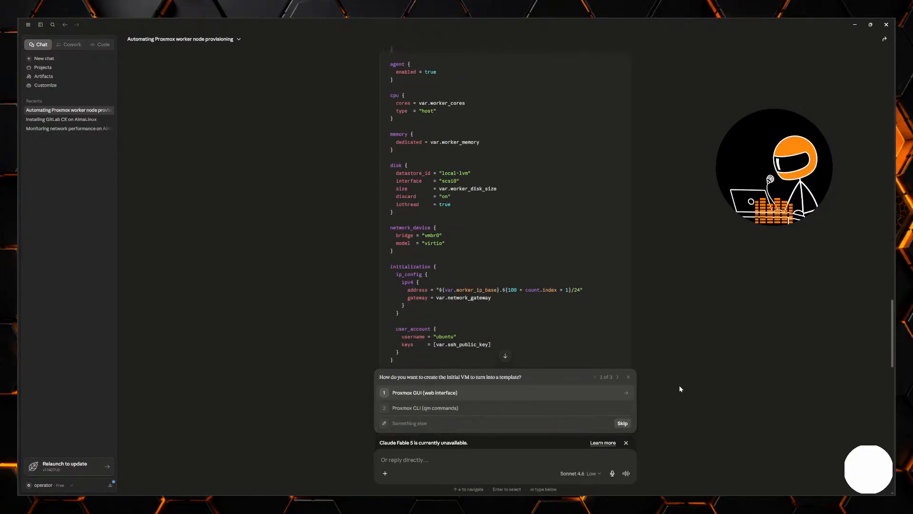
pyautogui.scroll(-5, 679, 388)
pyautogui.click(468, 395)
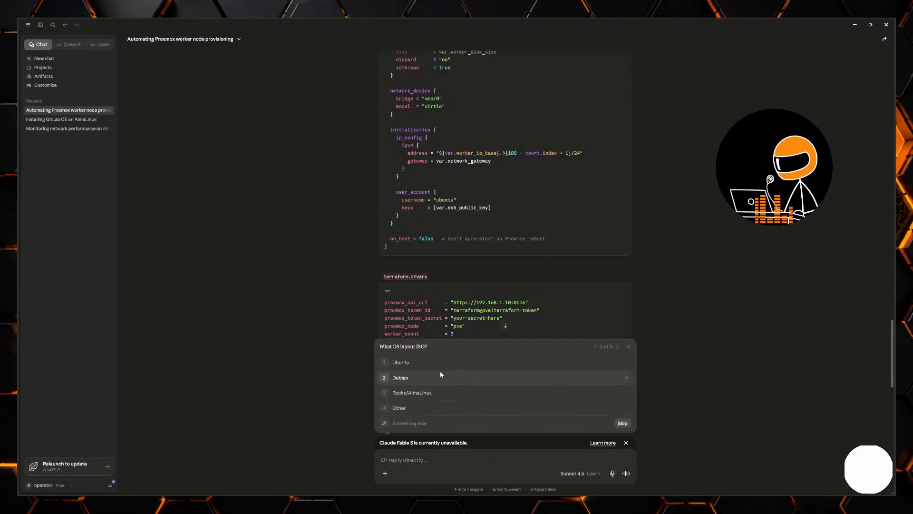
pyautogui.click(422, 408)
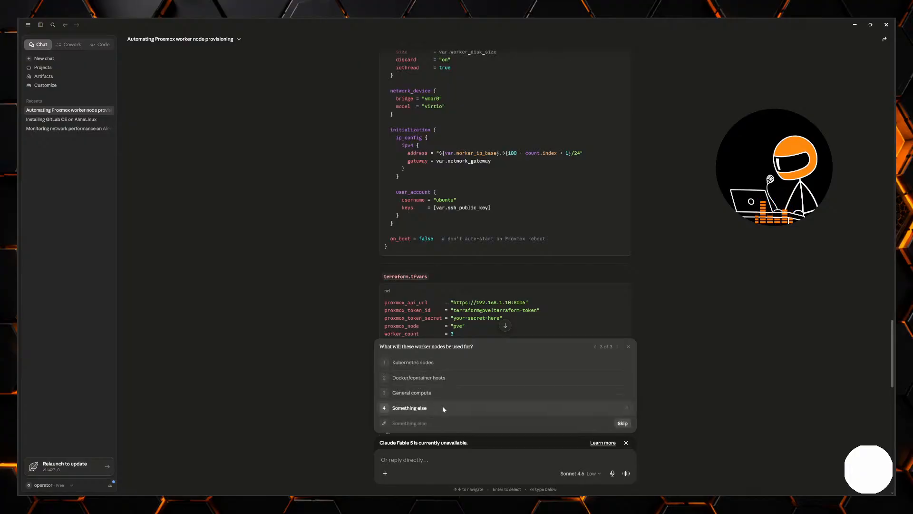
pyautogui.click(445, 364)
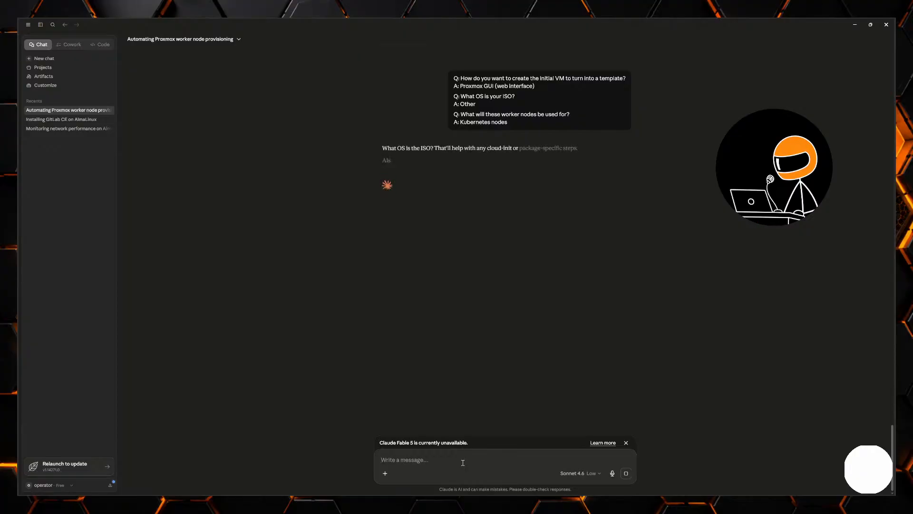
# - Reply to Claude's operating system question with "I am using almalinux 10"
pyautogui.write('I a')
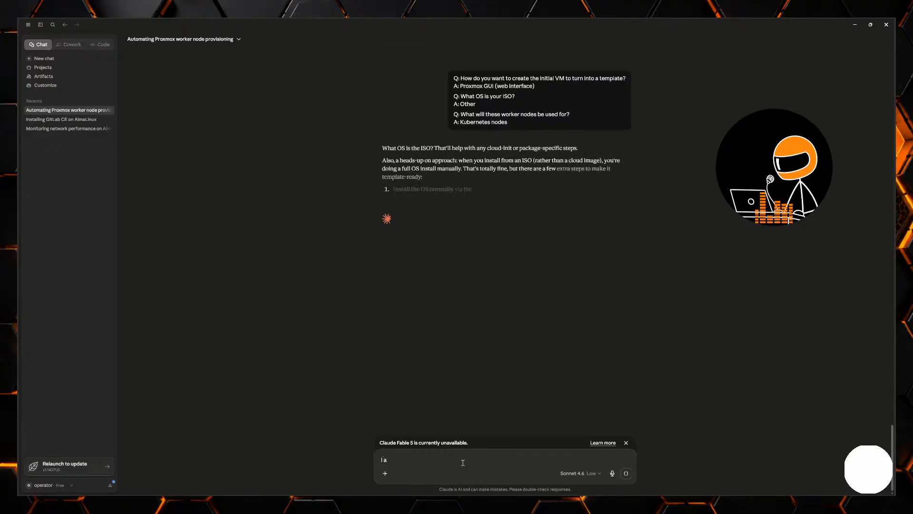
pyautogui.write('m using alm')
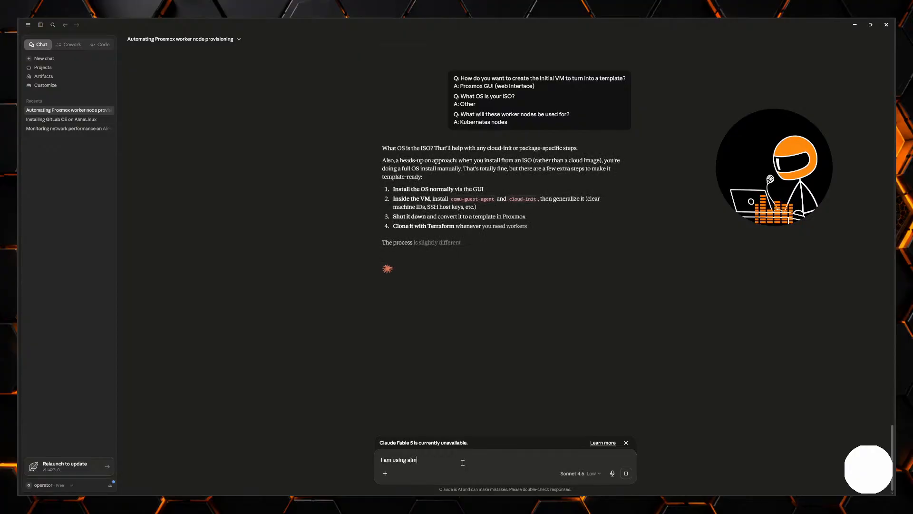
pyautogui.write('alinux')
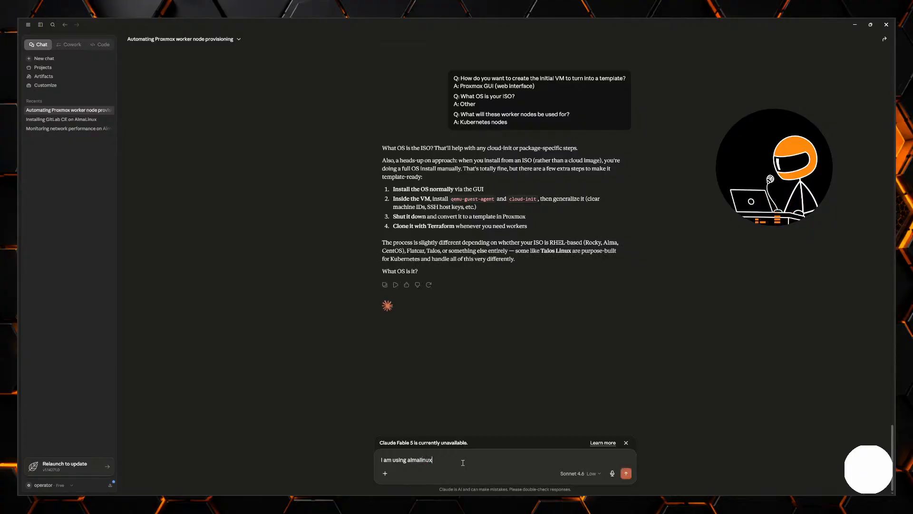
pyautogui.write(' 10')
pyautogui.press('Return')
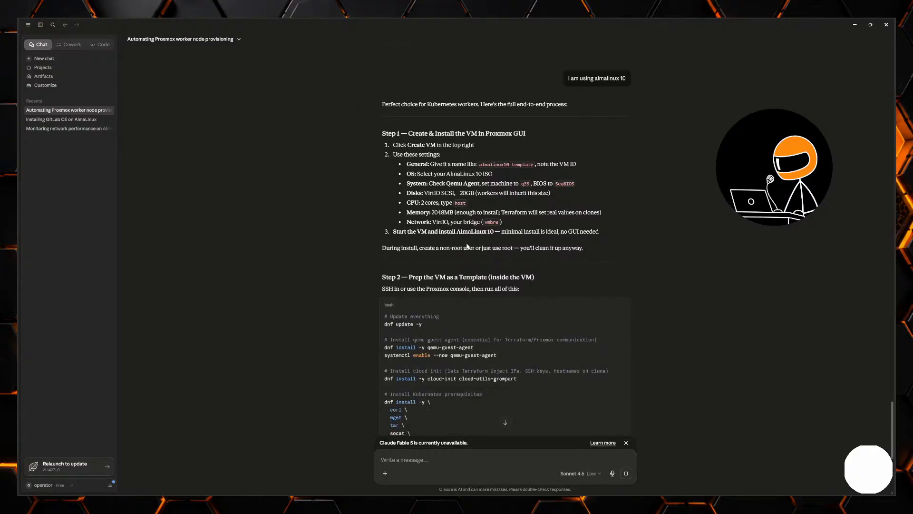
# - Read Claude's Step 1 VM creation settings and Step 2 template preparation commands, highlighting the Step 1 instructions
pyautogui.scroll(-1, 472, 268)
pyautogui.scroll(-3, 472, 267)
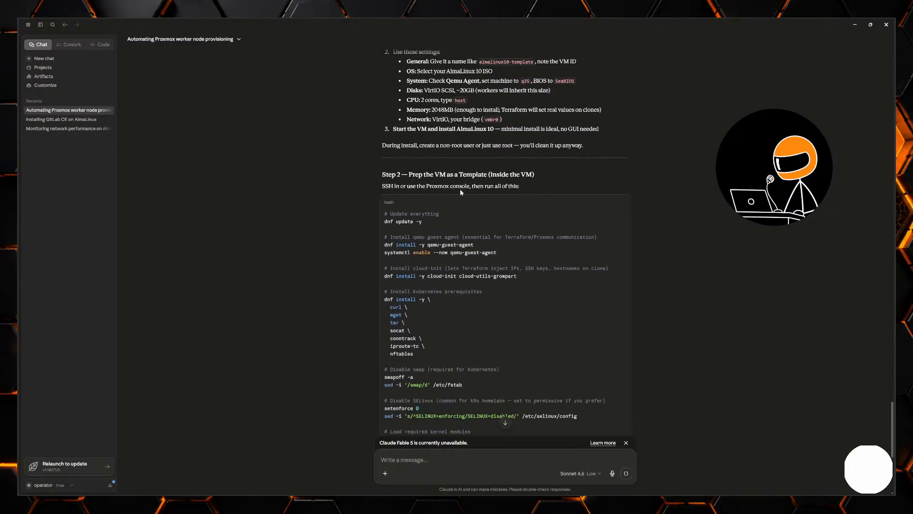
pyautogui.scroll(-3, 501, 235)
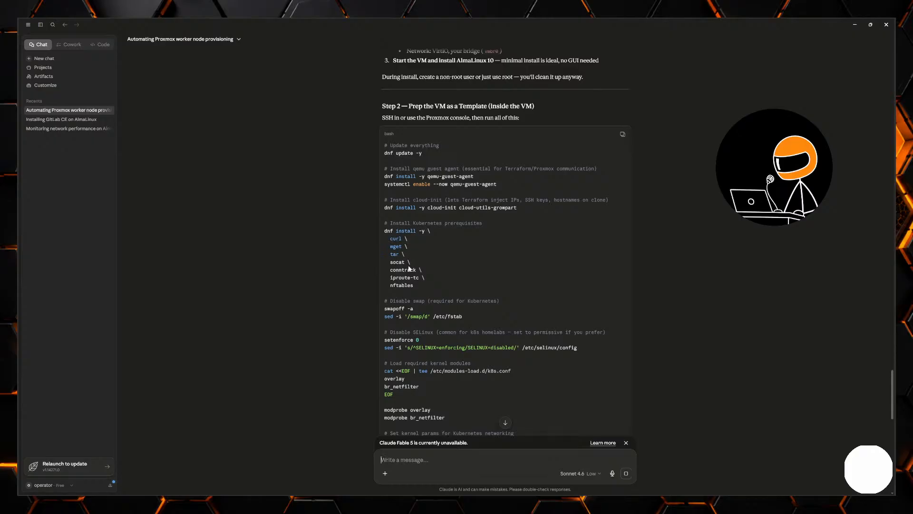
pyautogui.scroll(-2, 418, 275)
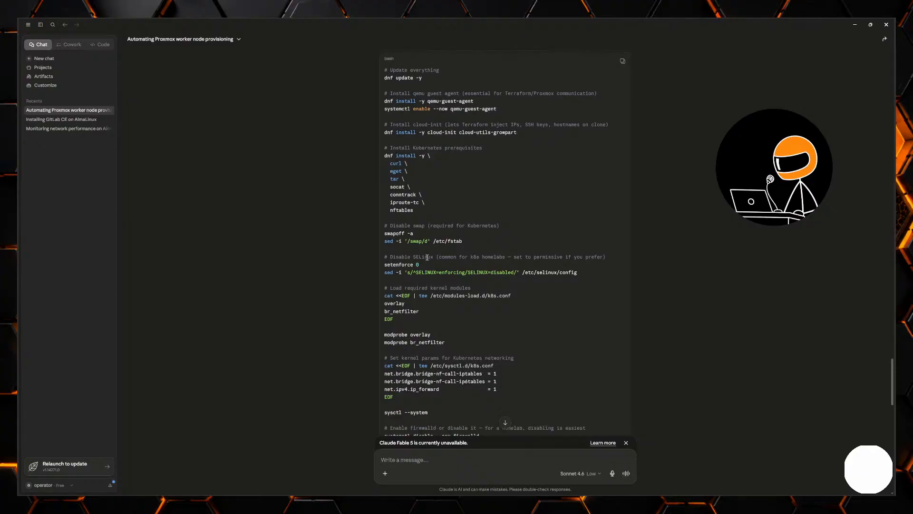
pyautogui.scroll(-1, 411, 252)
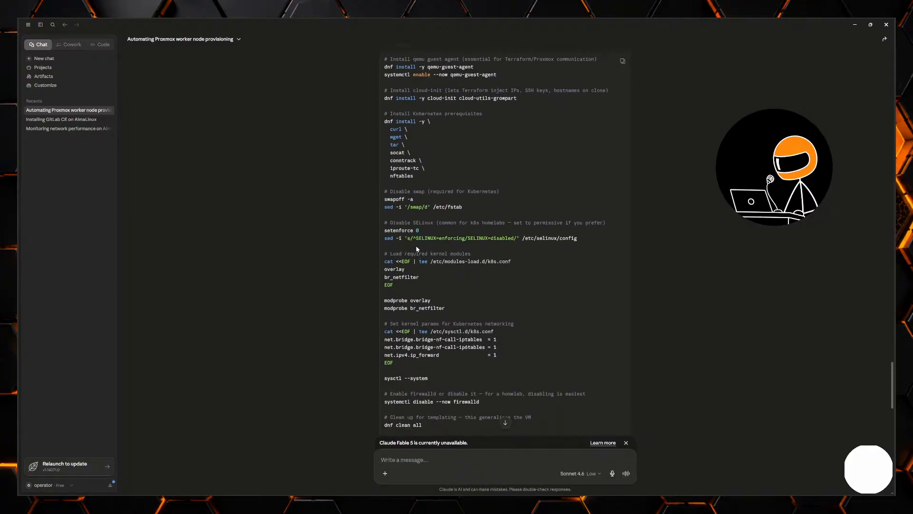
pyautogui.scroll(-1, 417, 247)
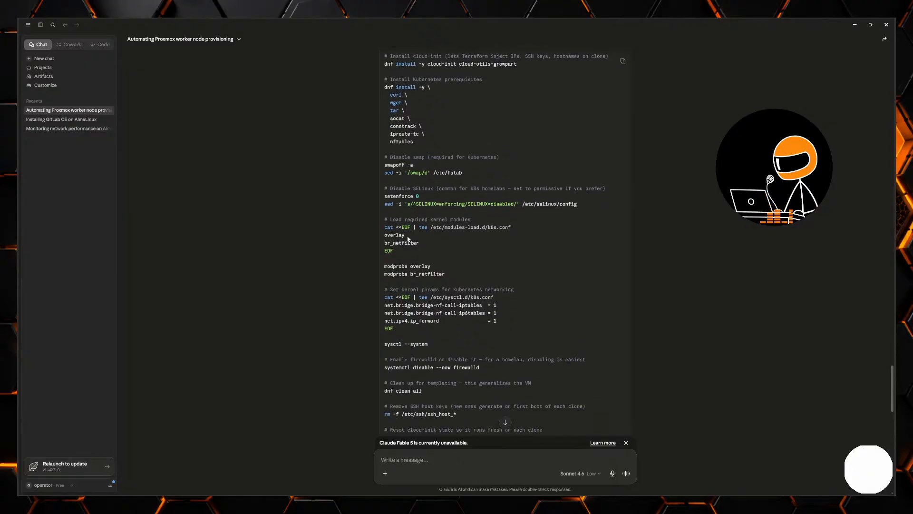
pyautogui.scroll(7, 512, 196)
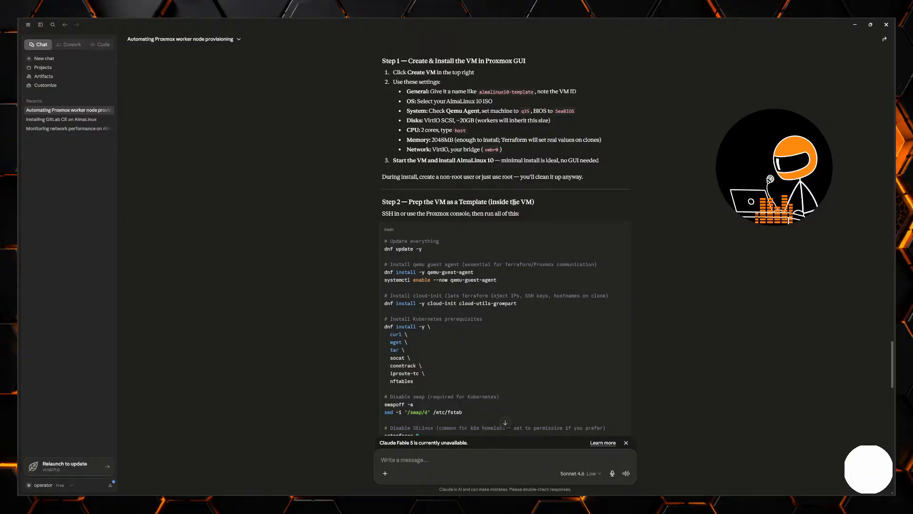
pyautogui.scroll(3, 618, 162)
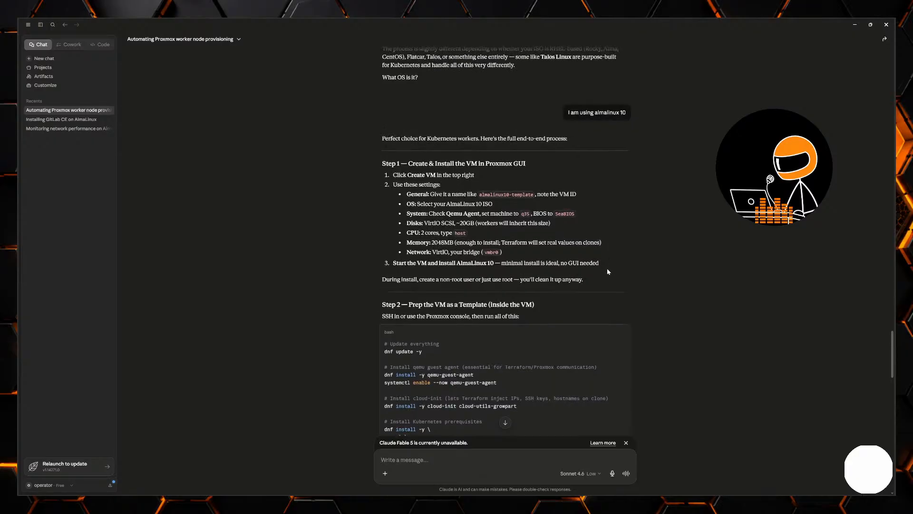
pyautogui.moveTo(607, 266); pyautogui.dragTo(396, 173)
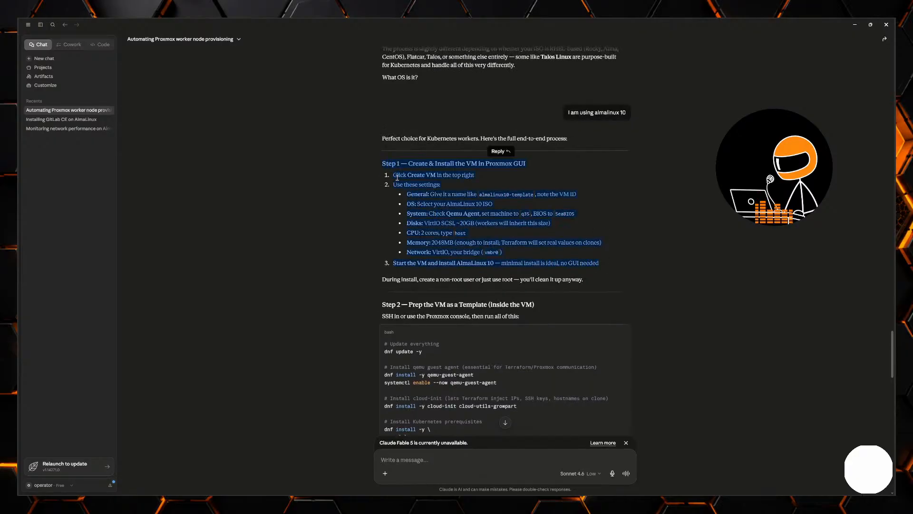
# - Read the remaining instructions on converting to a template, adding a Cloud-Init drive, editing the Terraform files and the workflow going forward
pyautogui.scroll(-4, 662, 232)
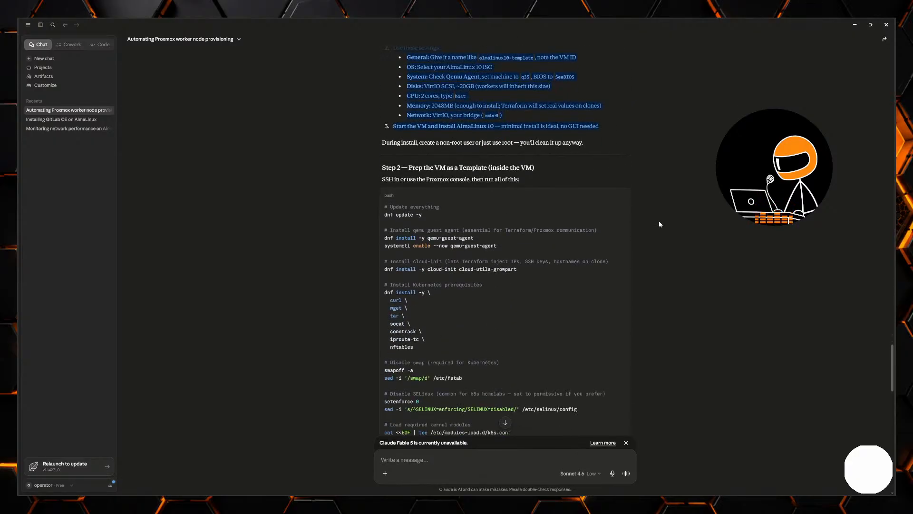
pyautogui.scroll(-2, 660, 228)
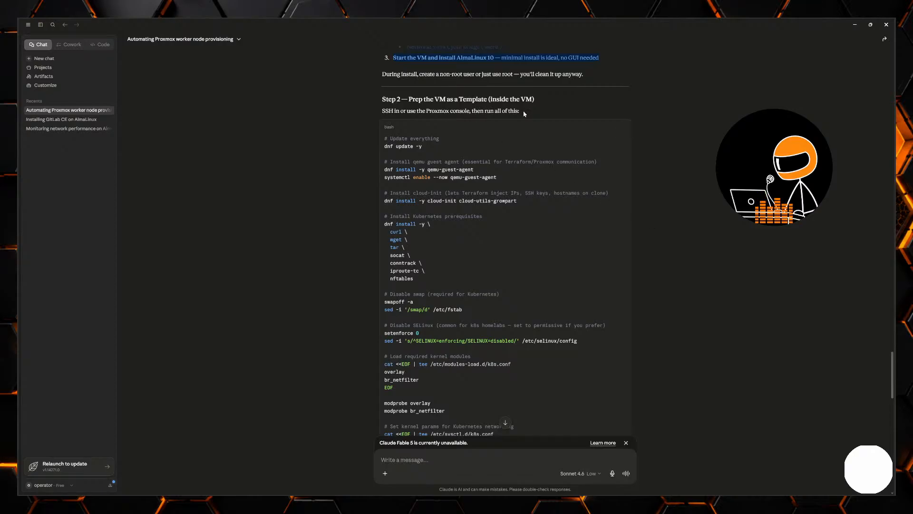
pyautogui.scroll(-3, 544, 166)
pyautogui.scroll(-7, 544, 165)
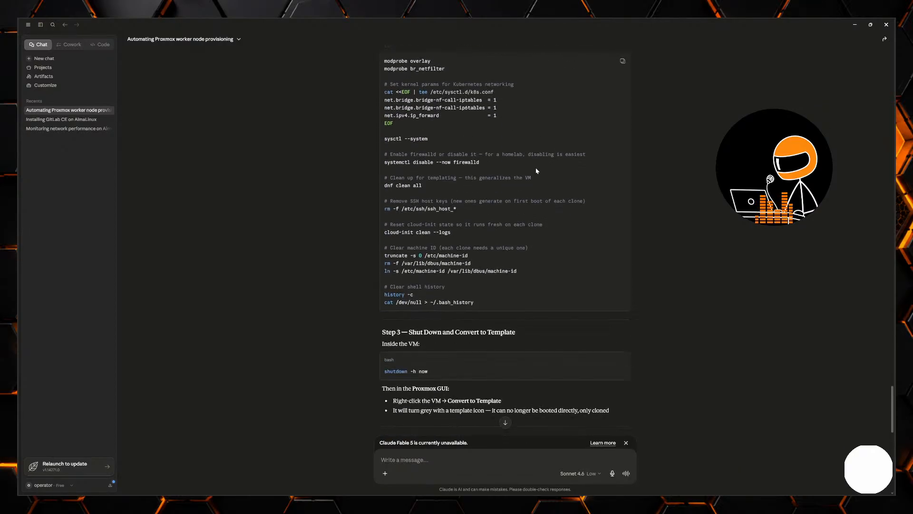
pyautogui.scroll(-7, 535, 176)
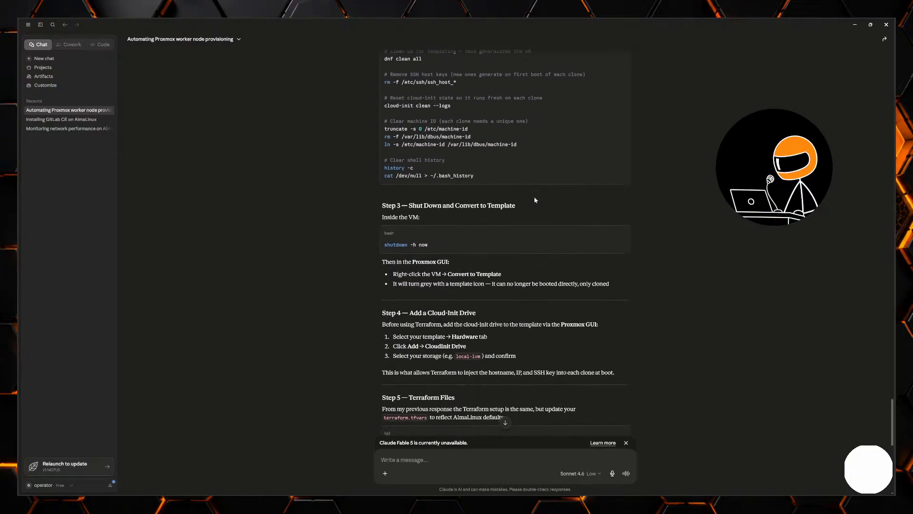
pyautogui.scroll(-2, 536, 200)
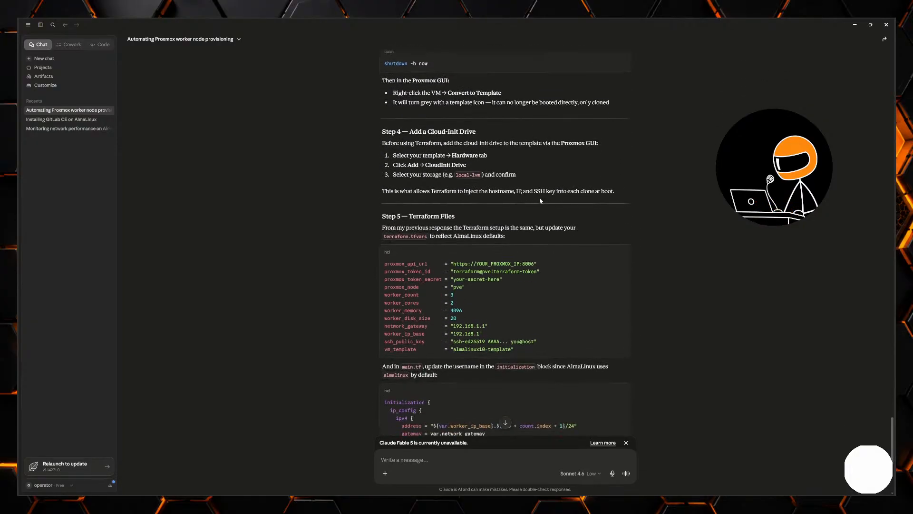
pyautogui.scroll(-2, 540, 199)
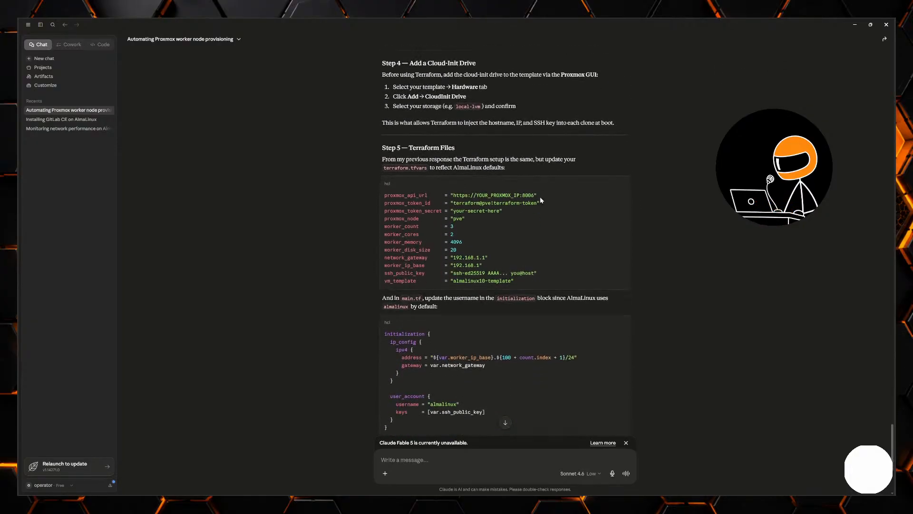
pyautogui.scroll(-5, 559, 195)
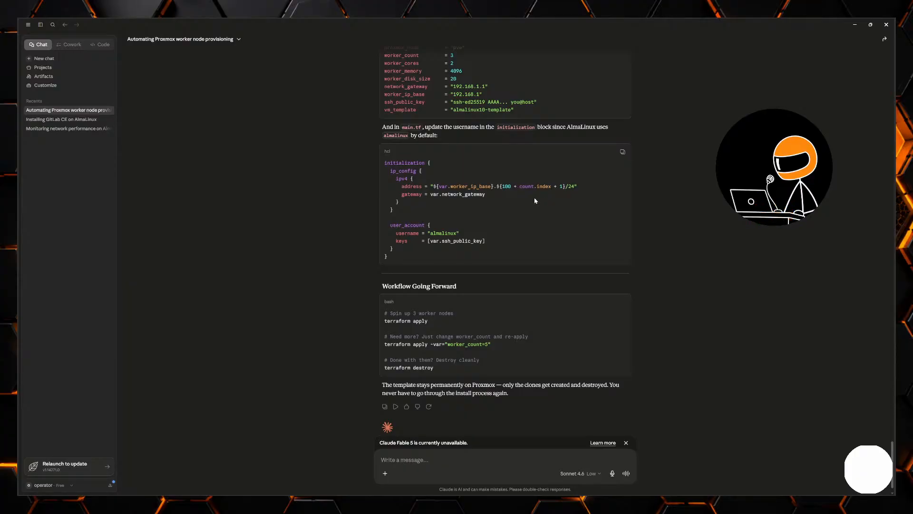
# - Review the Step 2 script's Kubernetes prerequisites, including wget, and its swap, SELinux, kernel and cleanup commands
pyautogui.scroll(20, 535, 201)
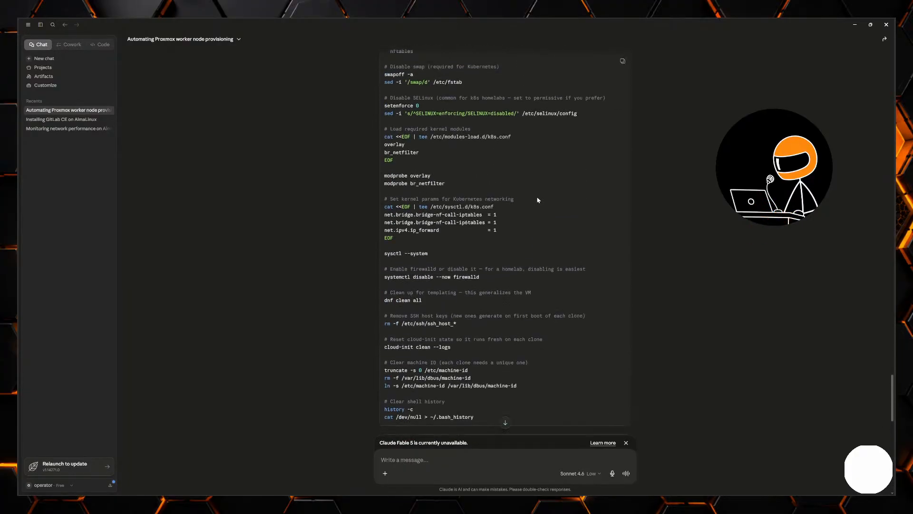
pyautogui.scroll(8, 537, 200)
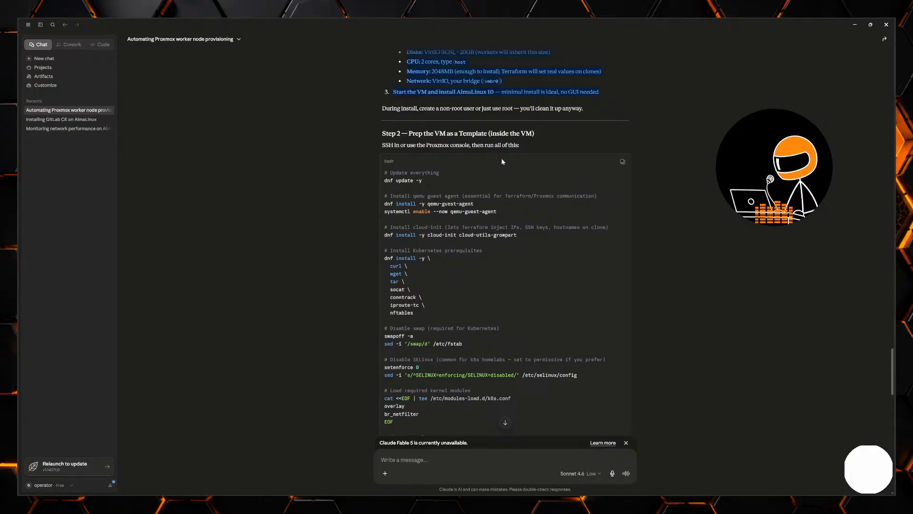
pyautogui.scroll(-3, 466, 195)
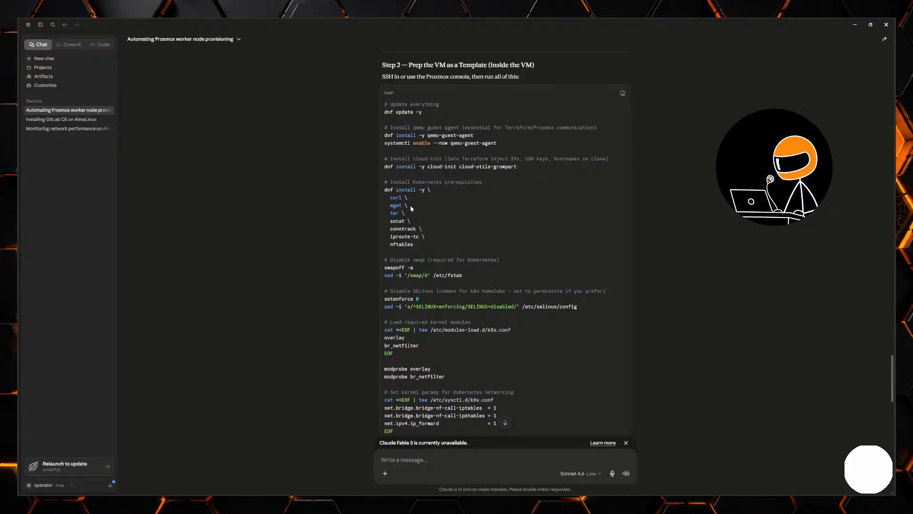
pyautogui.moveTo(411, 206); pyautogui.dragTo(387, 205)
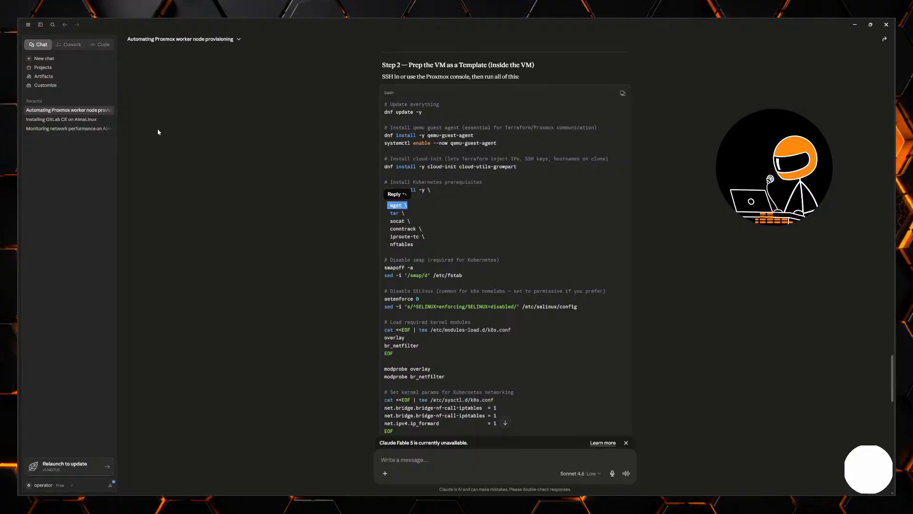
pyautogui.click(453, 229)
pyautogui.scroll(-1, 441, 221)
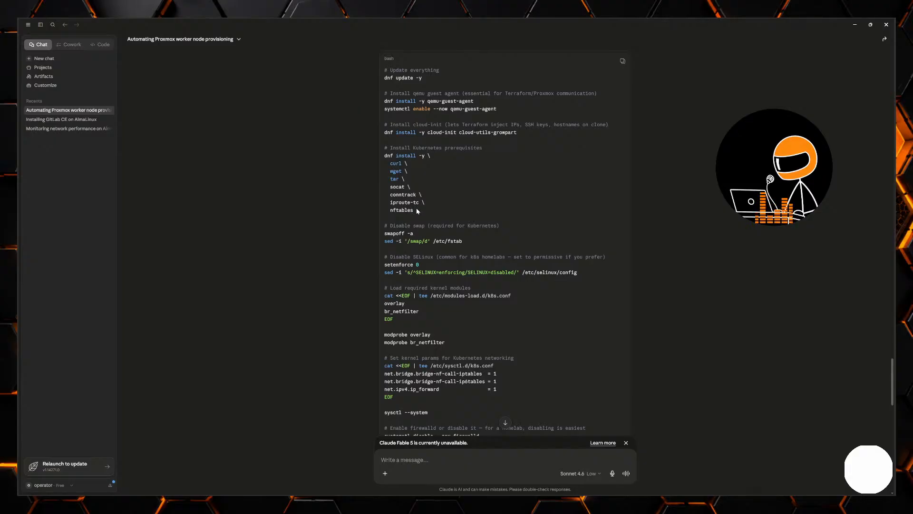
pyautogui.scroll(-3, 435, 193)
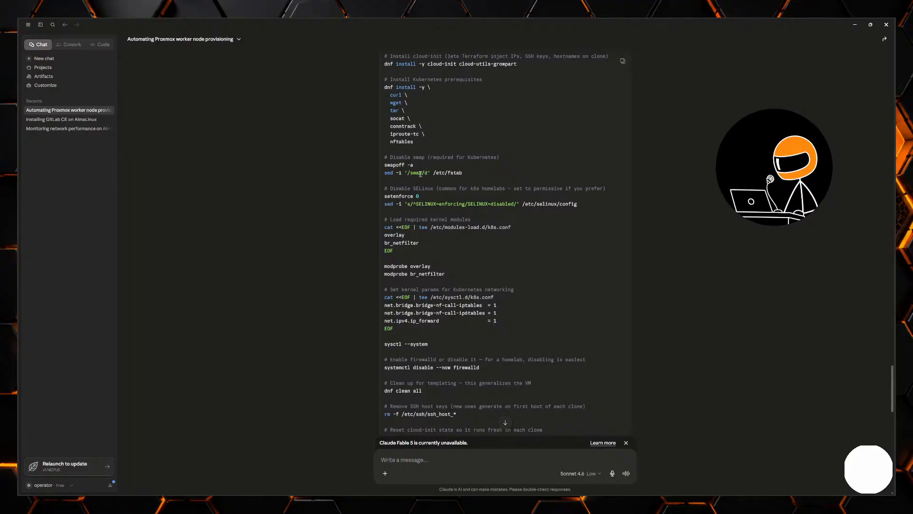
pyautogui.scroll(-5, 437, 188)
# - Copy the whole Step 2 template preparation script and minimize Claude to return to Proxmox
pyautogui.scroll(4, 526, 190)
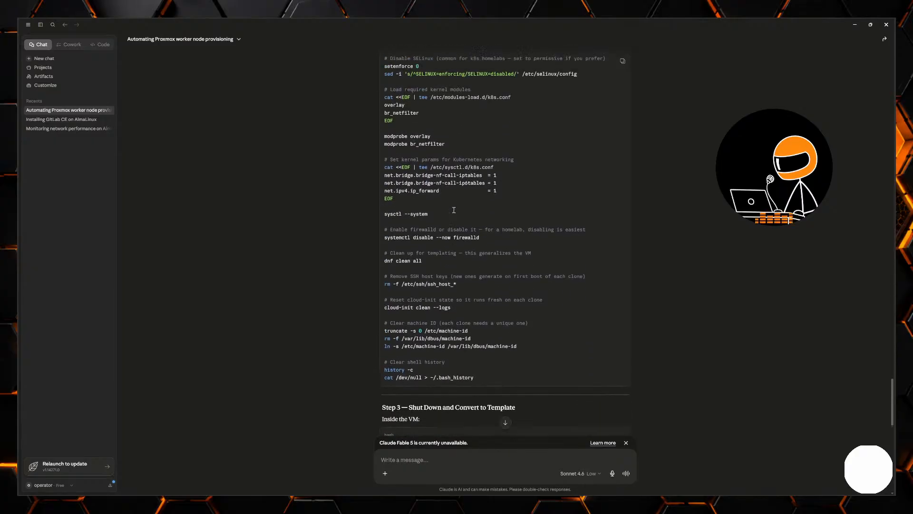
pyautogui.scroll(4, 525, 190)
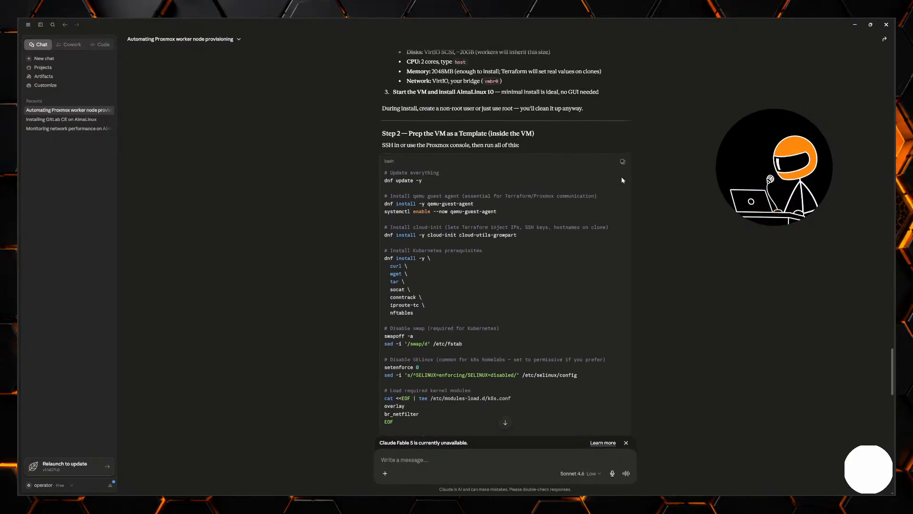
pyautogui.click(856, 24)
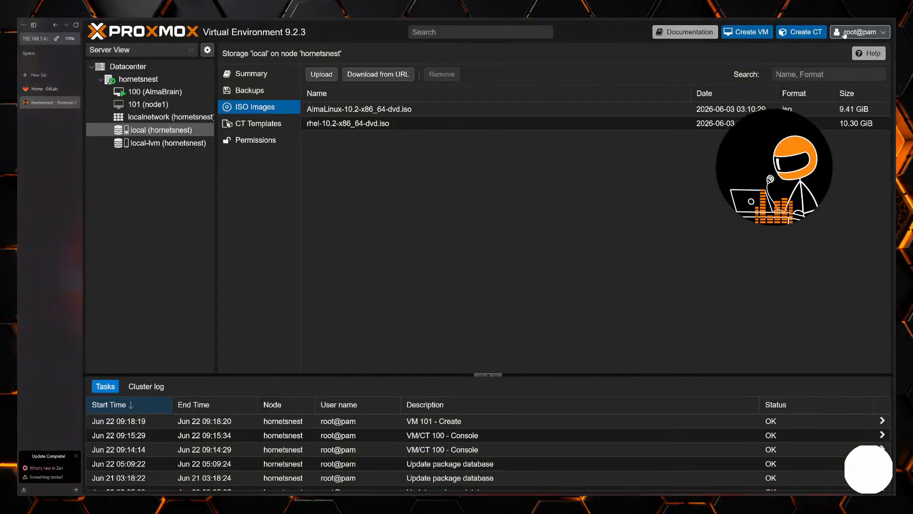
# - Select VM 100 (AlmaBrain), switch to the VS Code terminal and log in over SSH as admin at 192.168.1.21 with the account password
pyautogui.click(132, 94)
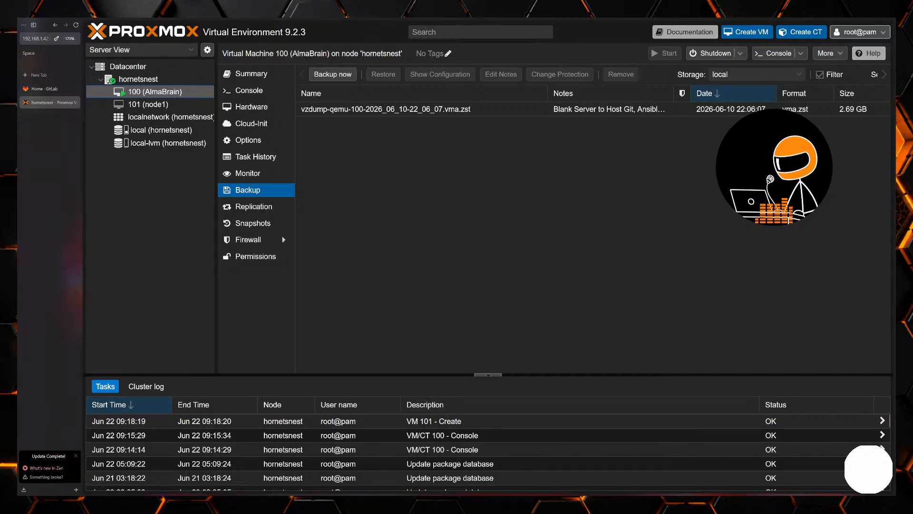
pyautogui.hotkey('alt', 'Tab')
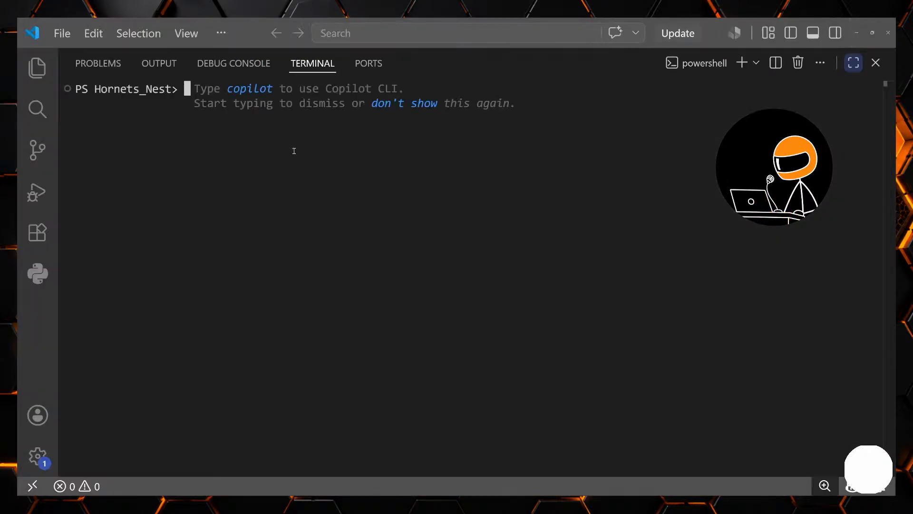
pyautogui.write('ssh ')
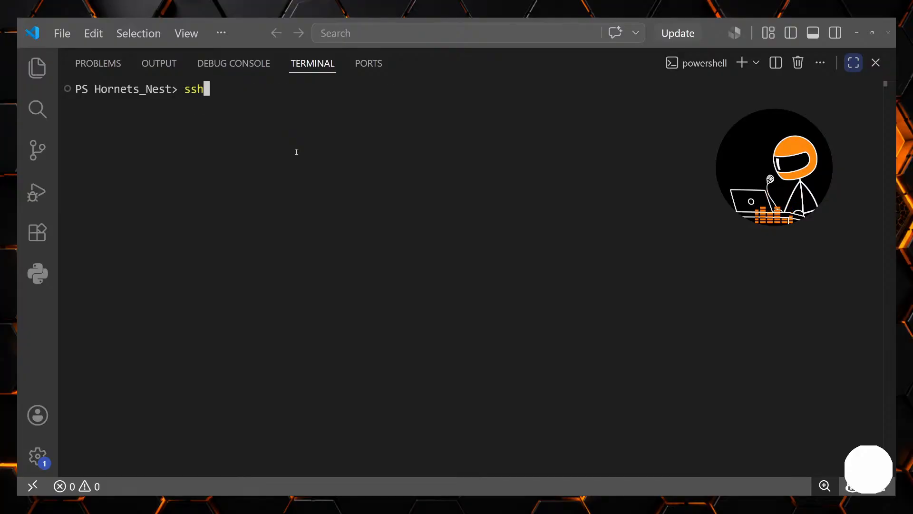
pyautogui.write('admin')
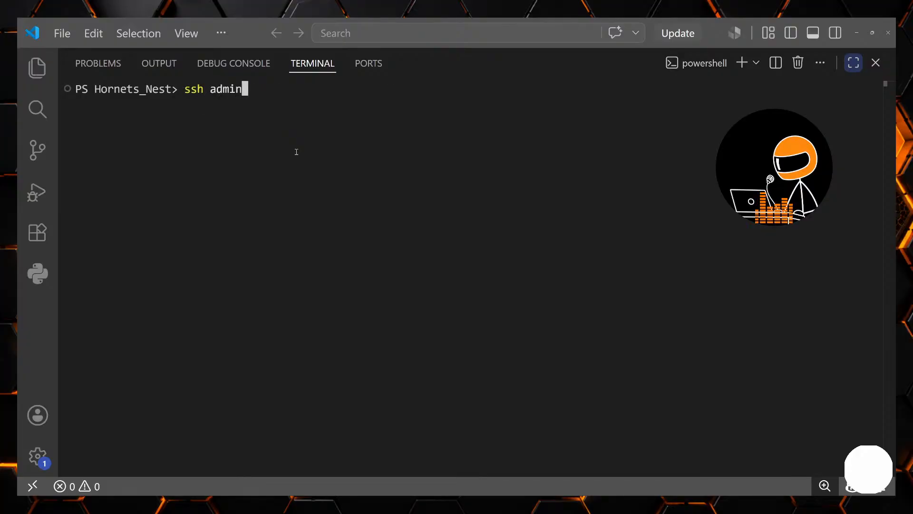
pyautogui.write('@192.1681.')
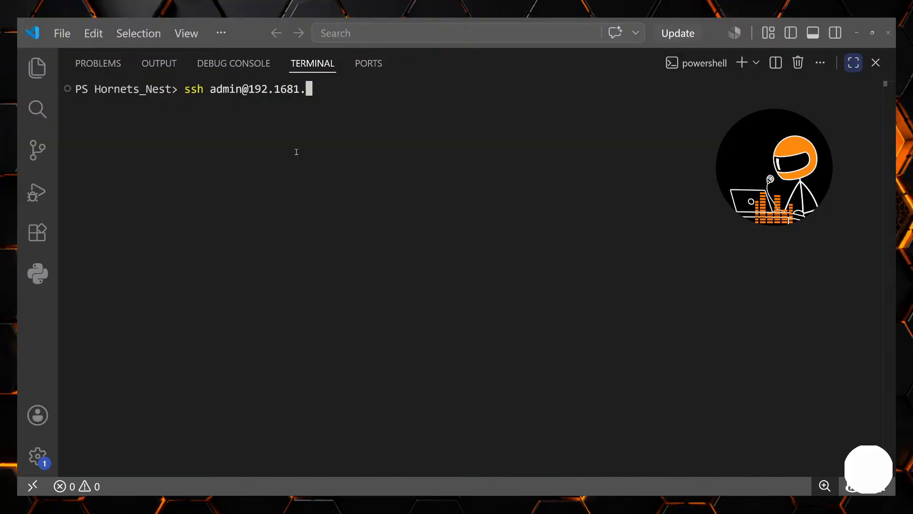
pyautogui.press('BackSpace')
pyautogui.press('BackSpace')
pyautogui.write('.1.21')
pyautogui.press('Return')
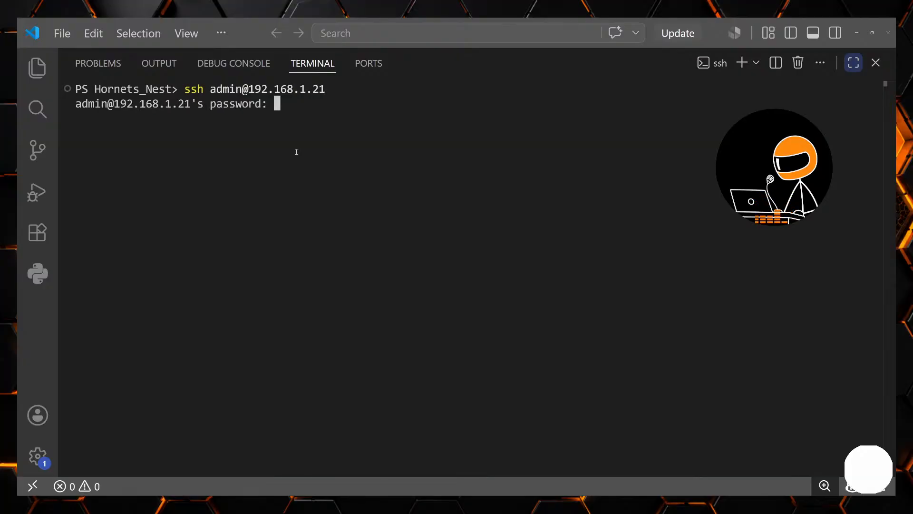
pyautogui.press('Return')
# - Open a root login shell with sudo su -, entering the admin account's sudo password, and clear the terminal
pyautogui.write('clear')
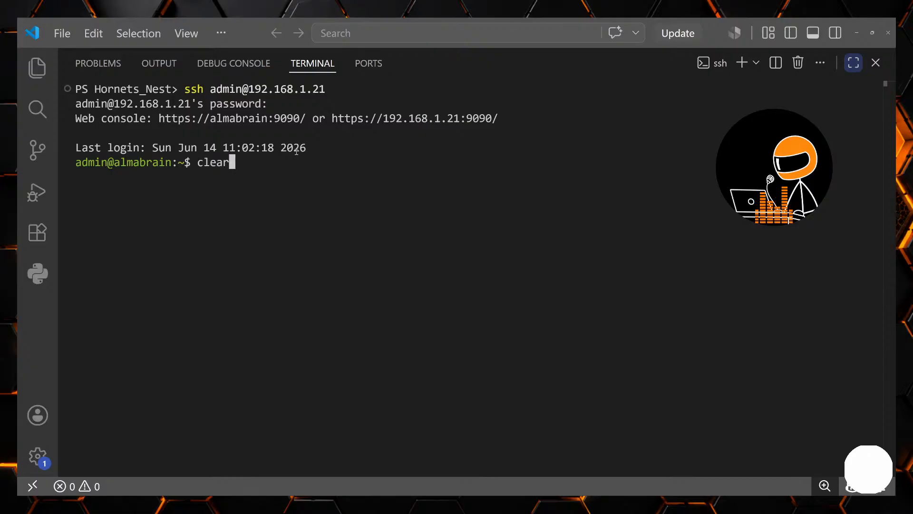
pyautogui.press('Return')
pyautogui.write('sud')
pyautogui.press('BackSpace')
pyautogui.write('o su -')
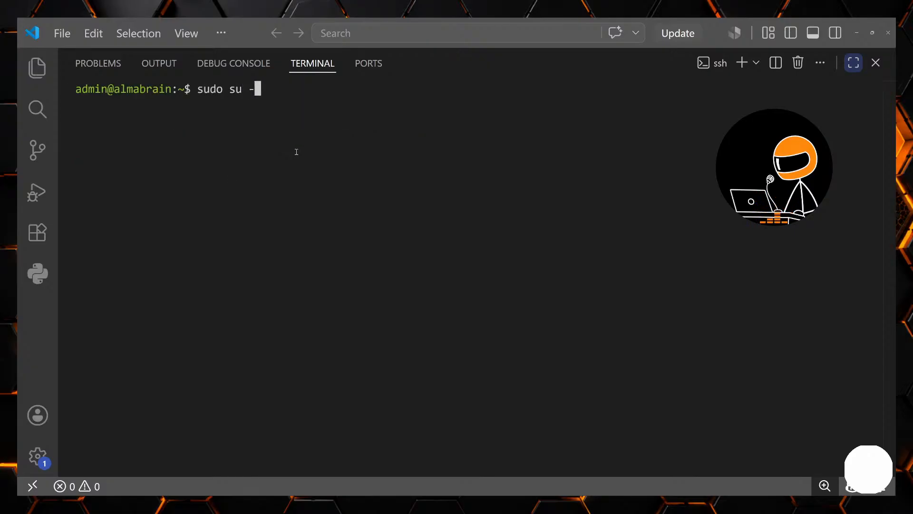
pyautogui.press('Return')
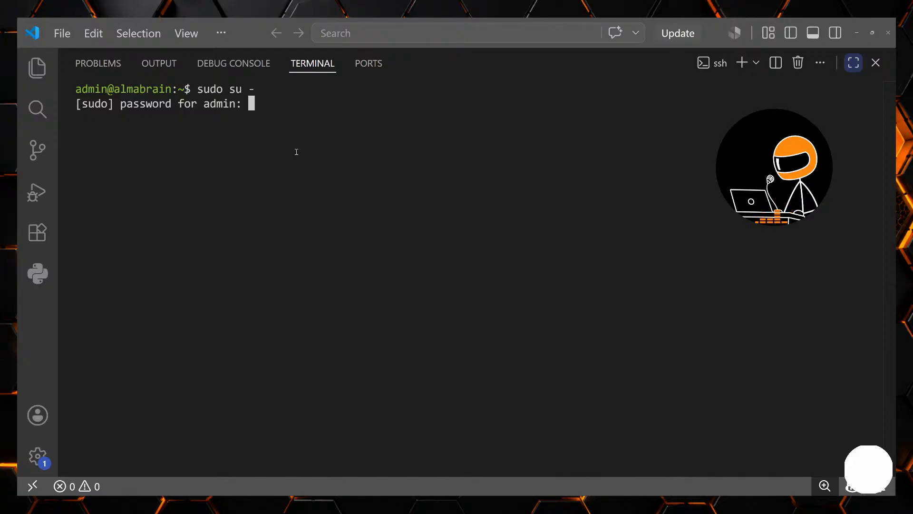
pyautogui.press('Return')
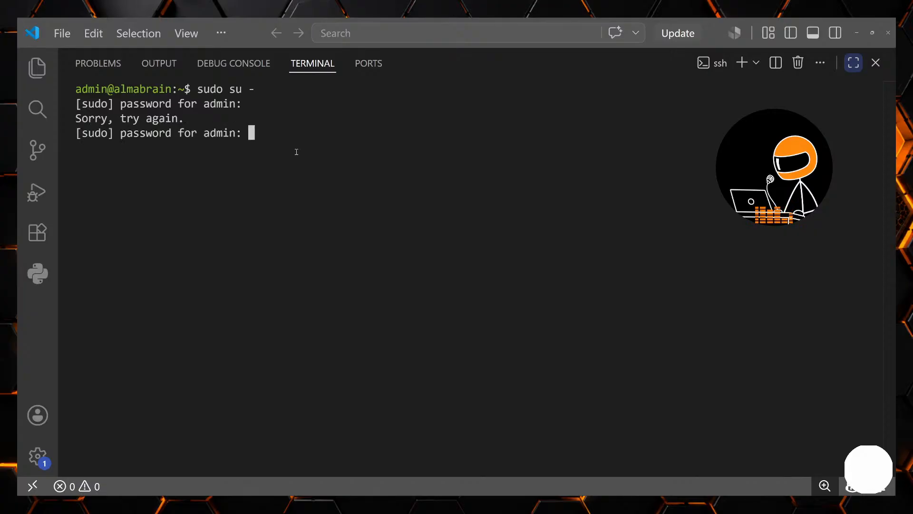
pyautogui.press('Return')
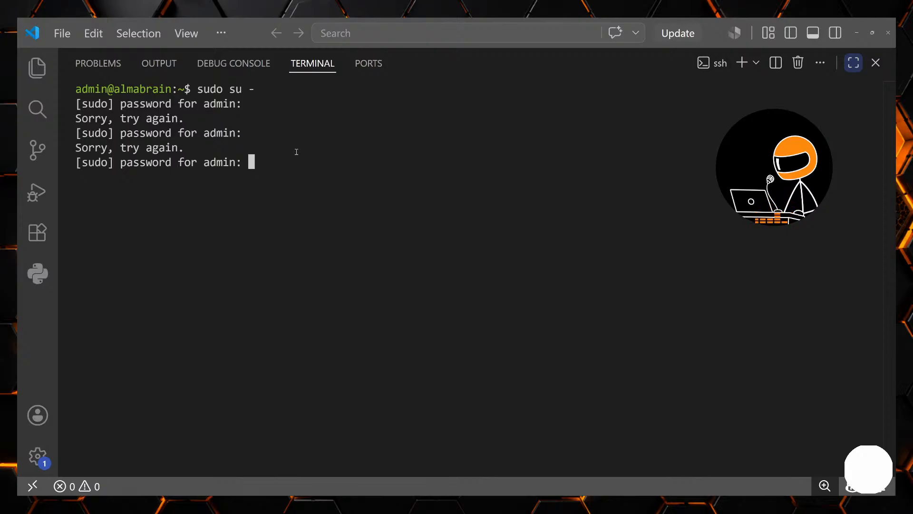
pyautogui.press('Return')
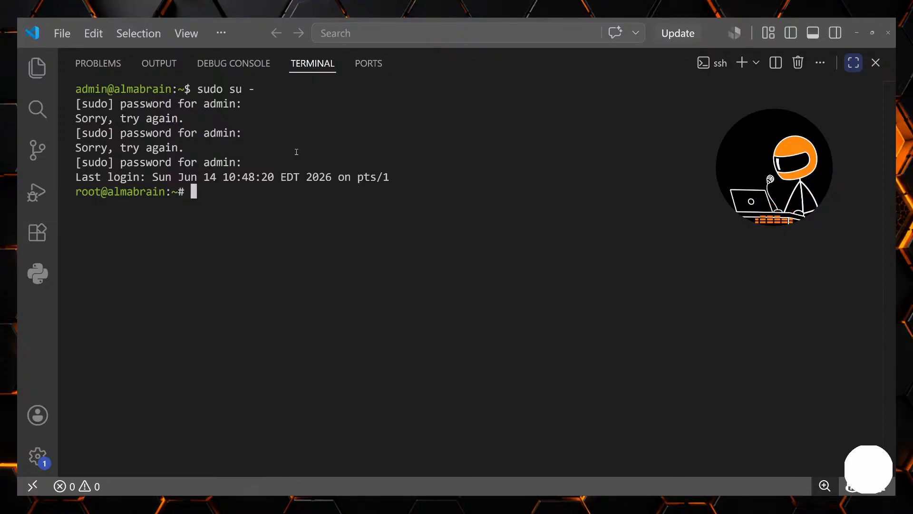
pyautogui.write('clear')
pyautogui.press('Return')
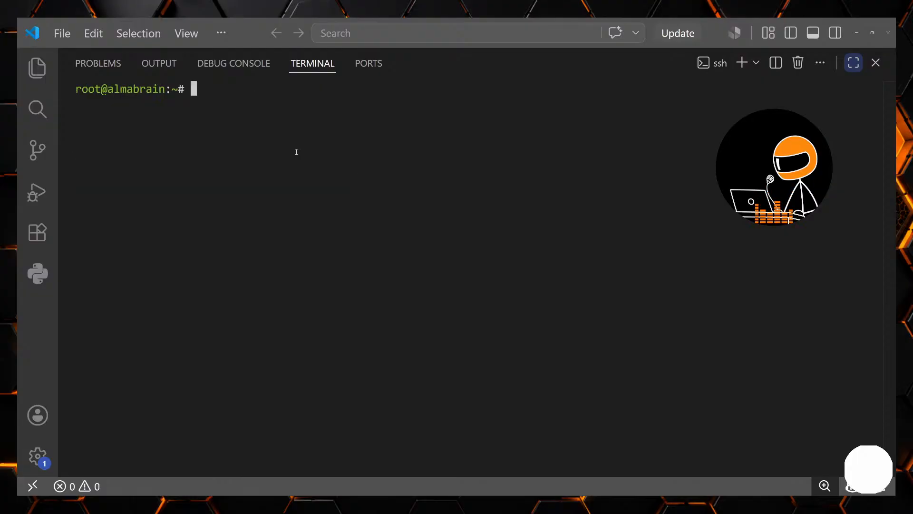
# - Query the git service with systemctl status git and list the root shell's command history
pyautogui.write('sys')
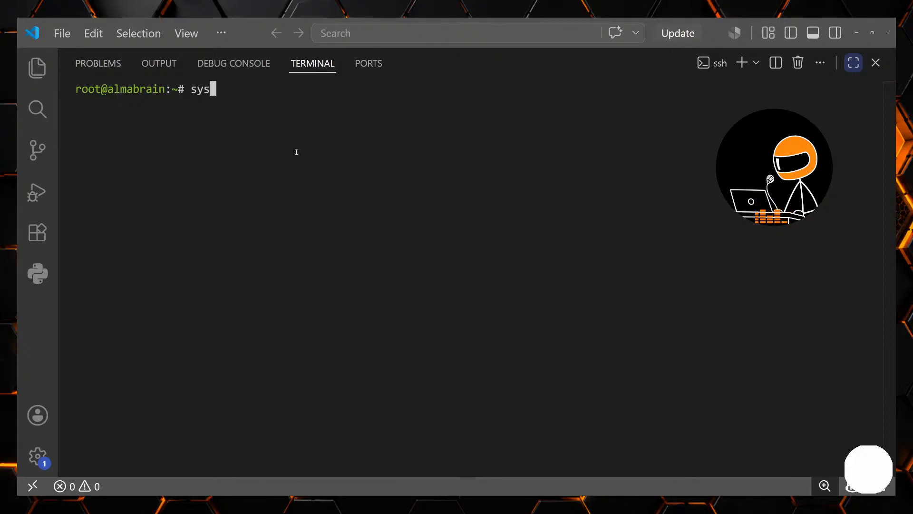
pyautogui.write('temctl status git')
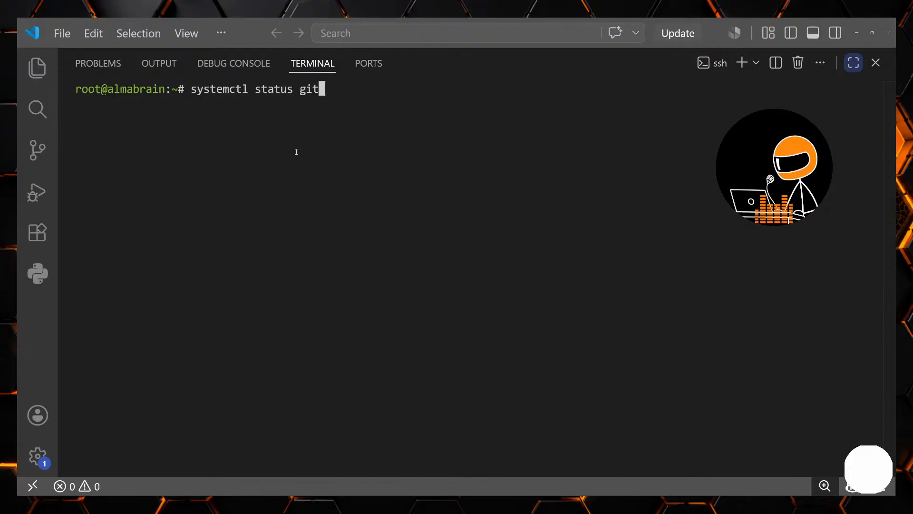
pyautogui.press('Return')
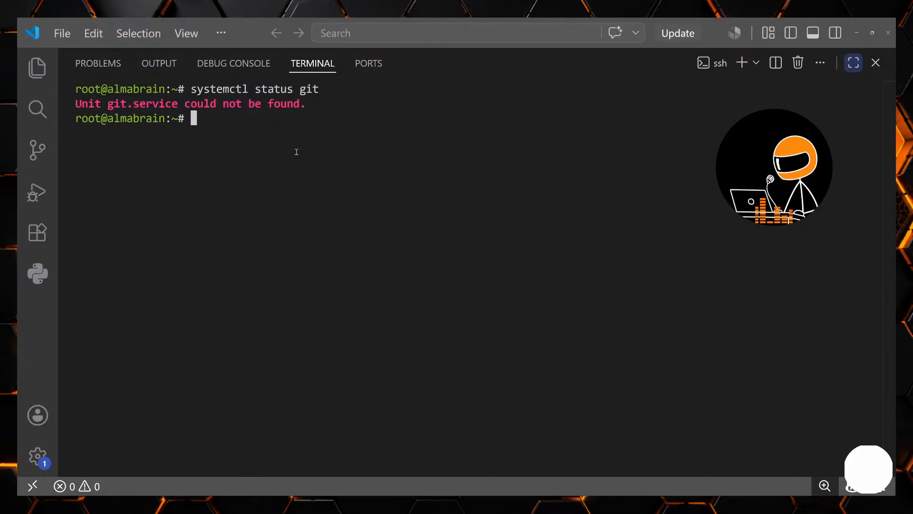
pyautogui.write('history')
pyautogui.press('Return')
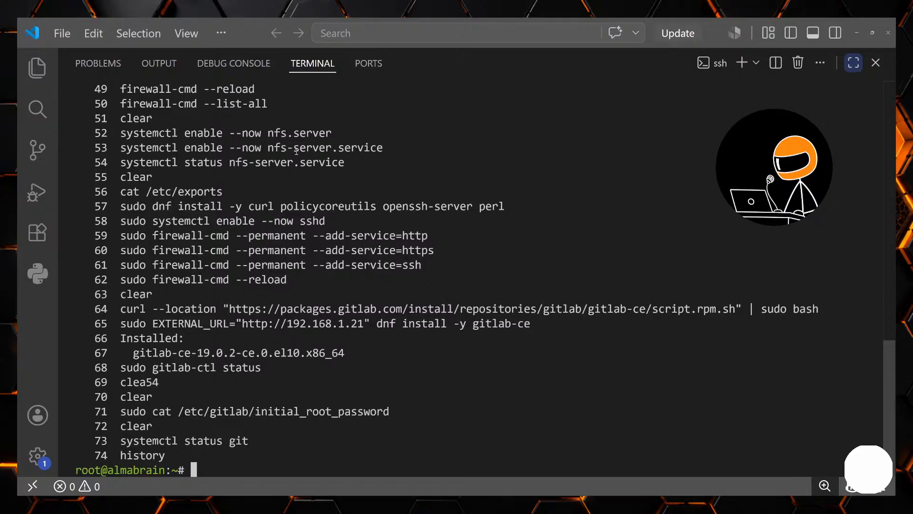
# - Find the gitlab-ctl status command in the history and run it to check the GitLab services
pyautogui.scroll(1, 182, 370)
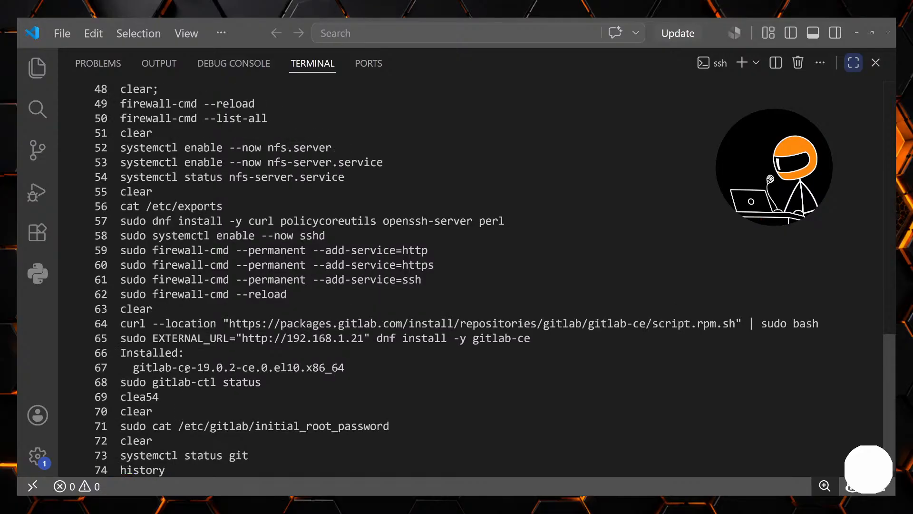
pyautogui.moveTo(152, 383); pyautogui.dragTo(261, 383)
pyautogui.click(263, 384)
pyautogui.scroll(-1, 263, 384)
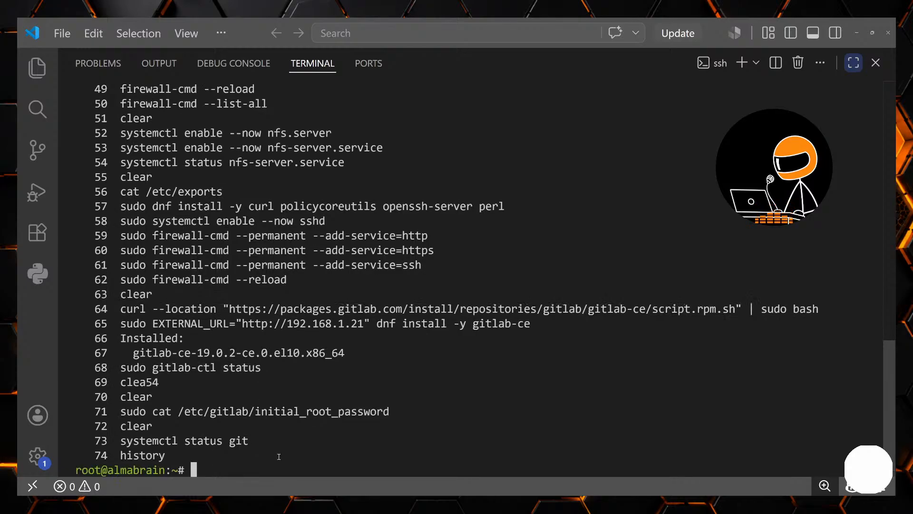
pyautogui.write('gitlab-ctl status')
pyautogui.press('Return')
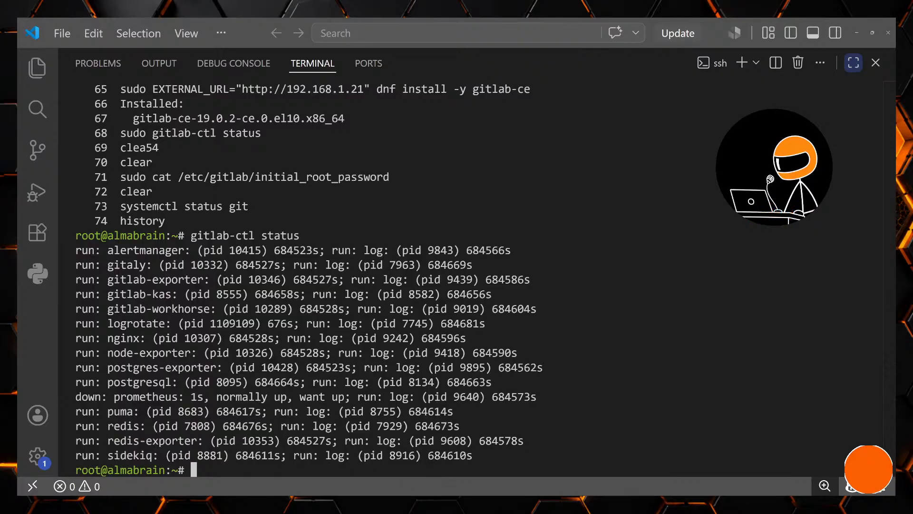
# - Switch to Claude and start a message saying the prep scripts are liked, but you want to make them your own and monitor and control versioning
pyautogui.hotkey('alt', 'Tab')
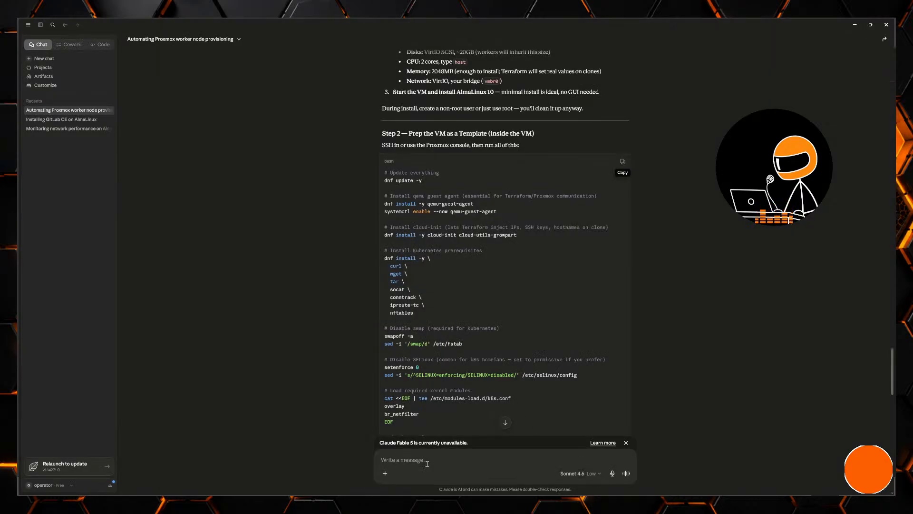
pyautogui.write('I like th')
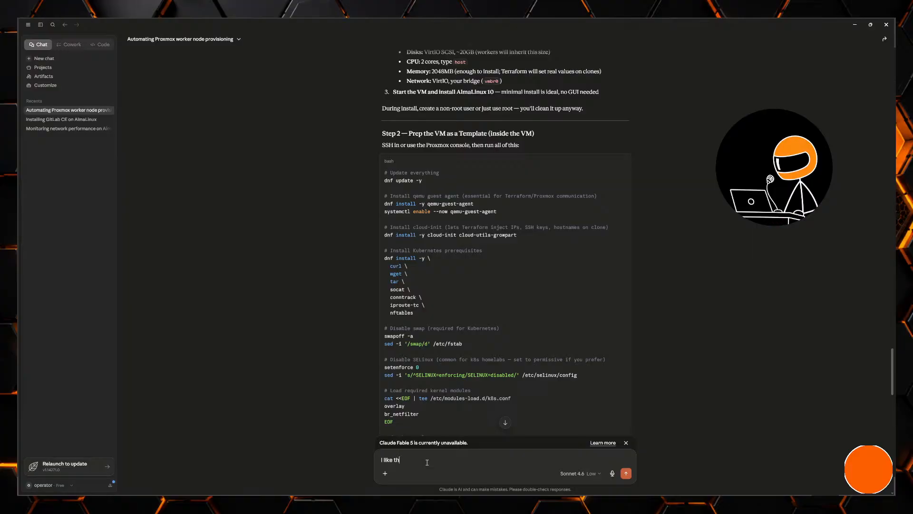
pyautogui.write('eis prp')
pyautogui.write('p scripts. H')
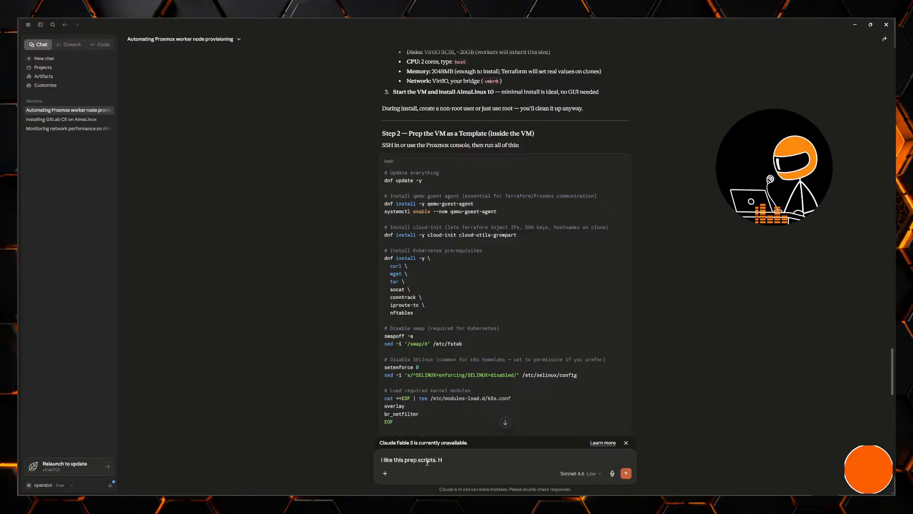
pyautogui.write('owever, I want')
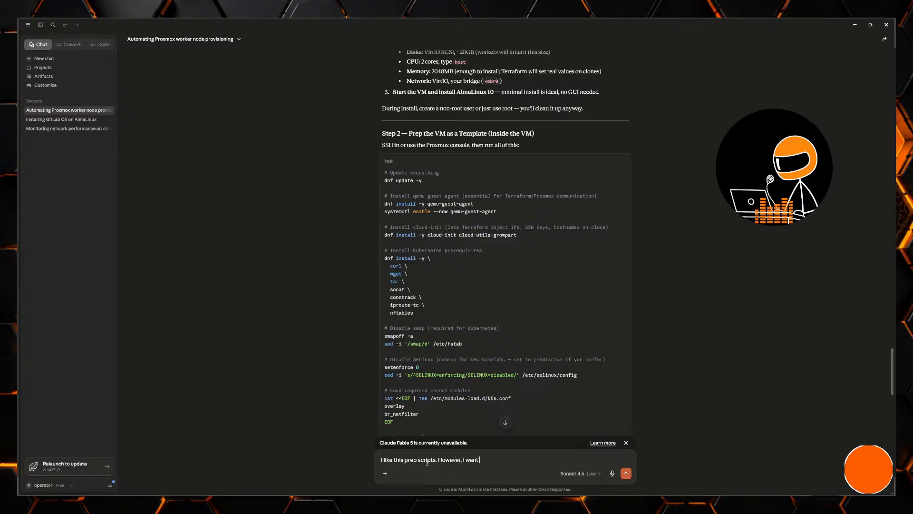
pyautogui.write(' to make it my o')
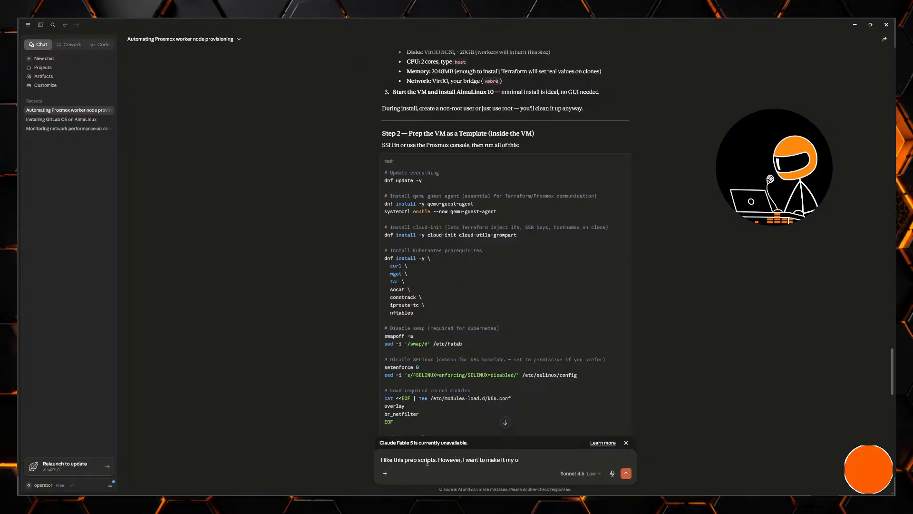
pyautogui.write('wn and monit')
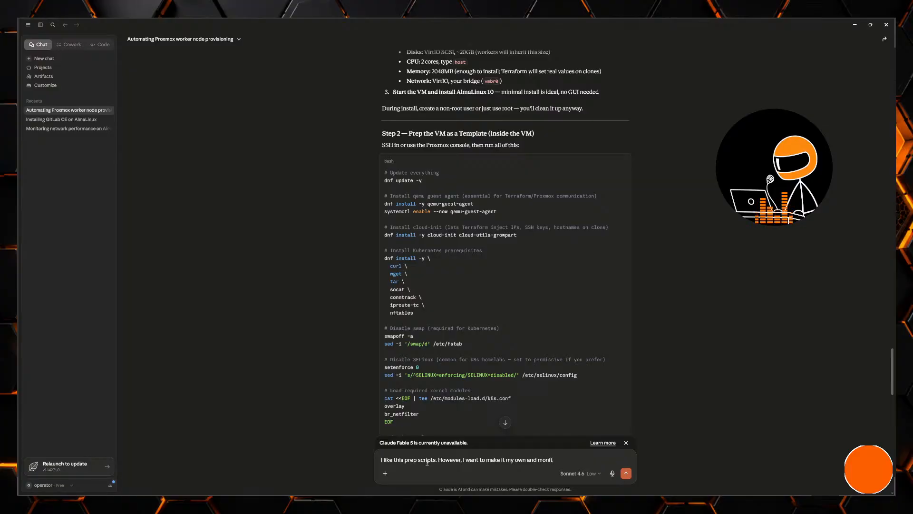
pyautogui.write('or and control the verions')
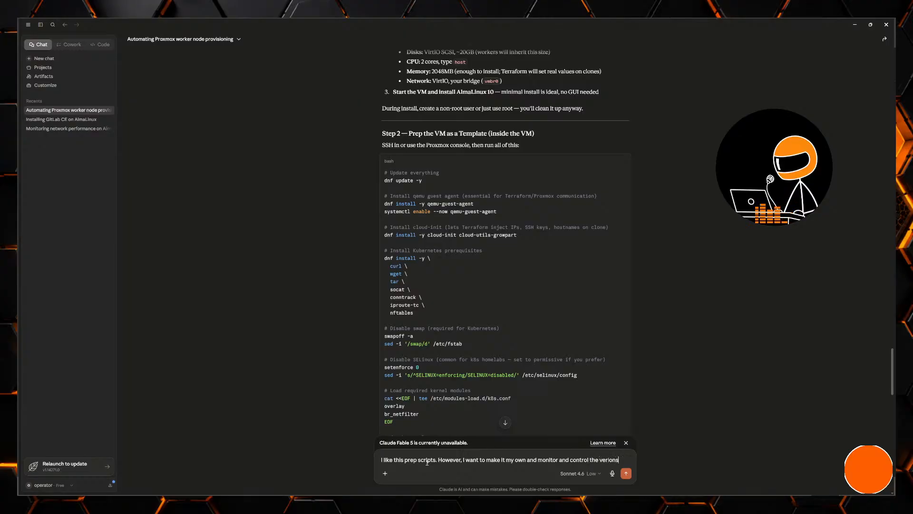
pyautogui.write('ing. I have git install')
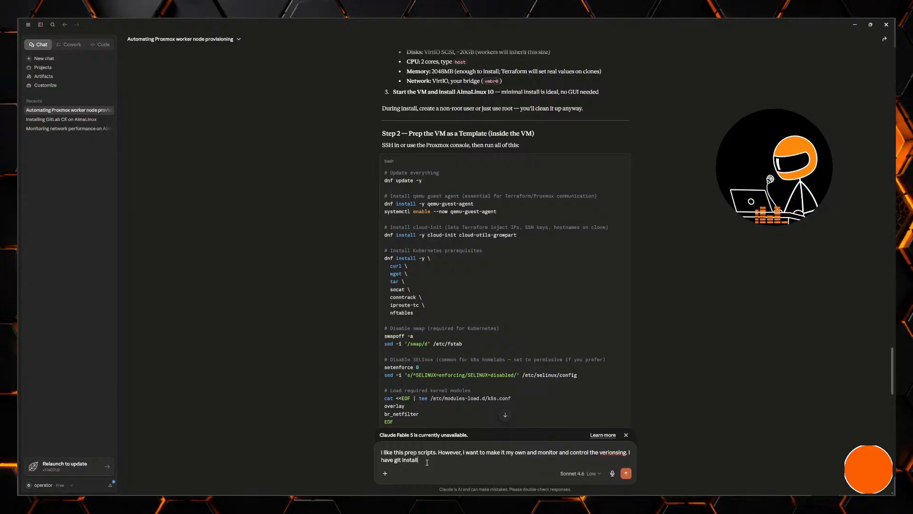
pyautogui.write('ed on my centera')
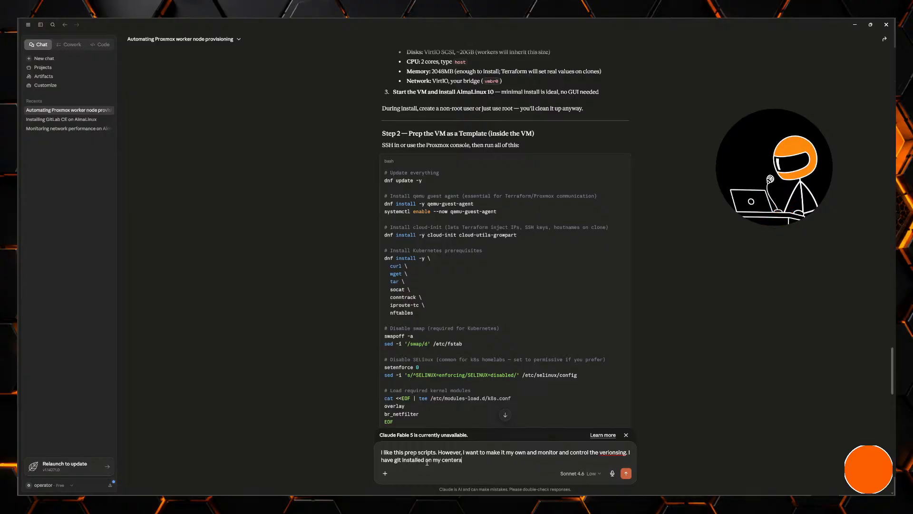
pyautogui.press('BackSpace')
pyautogui.press('BackSpace')
pyautogui.press('BackSpace')
pyautogui.write('ral server. I have nev')
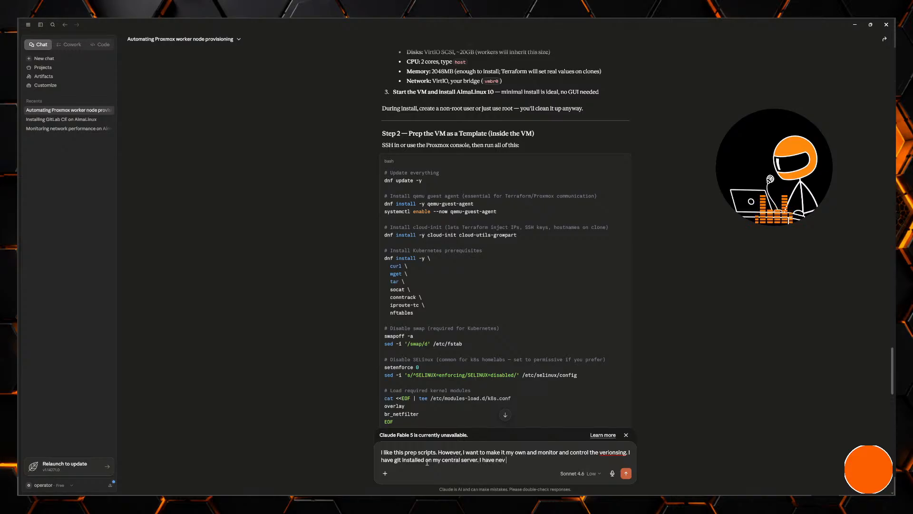
pyautogui.write('er used it before and nee')
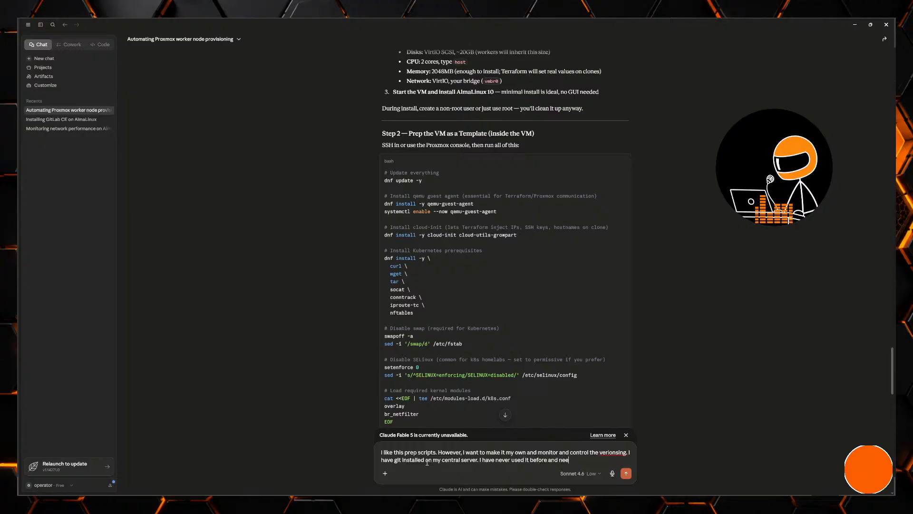
pyautogui.write('d to pass')
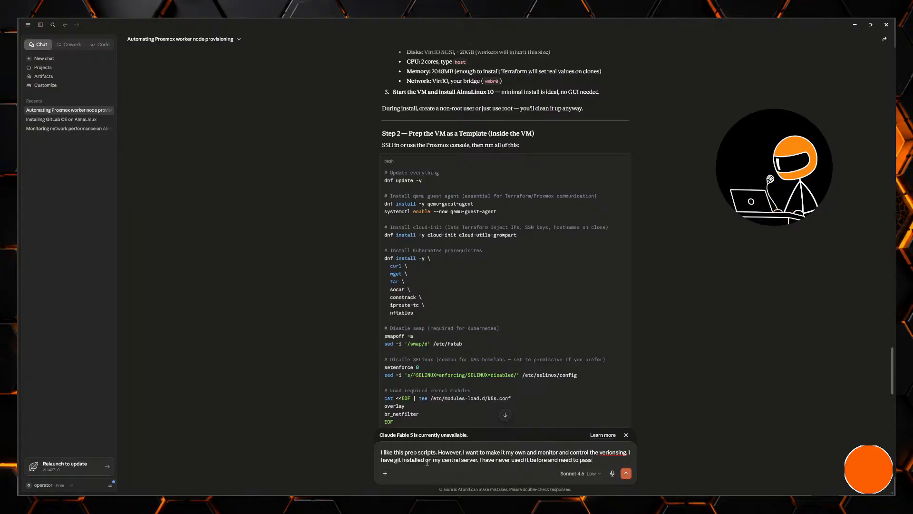
pyautogui.write(' github fo')
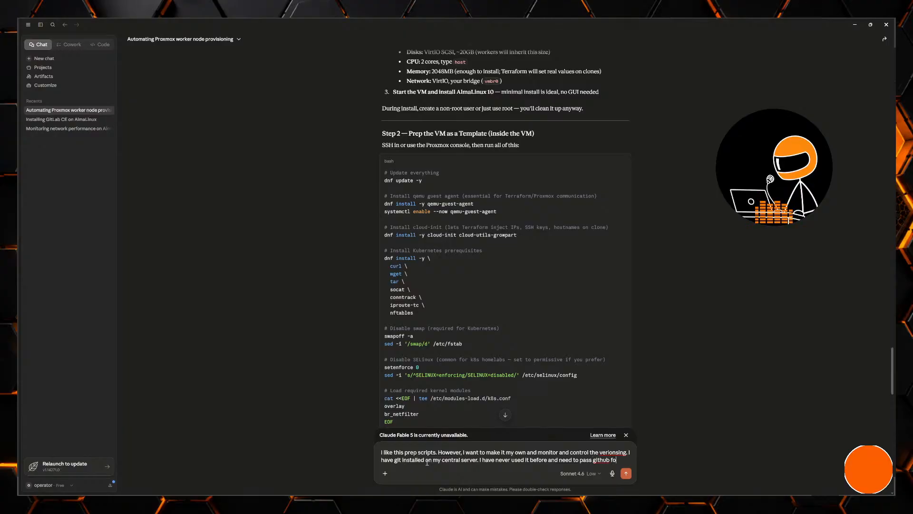
pyautogui.write('undations so this')
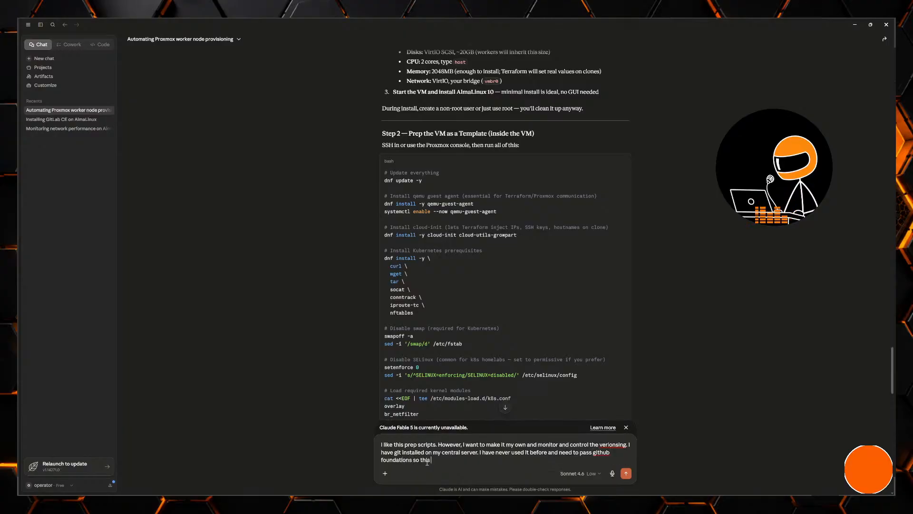
pyautogui.write(' is a good place to start.')
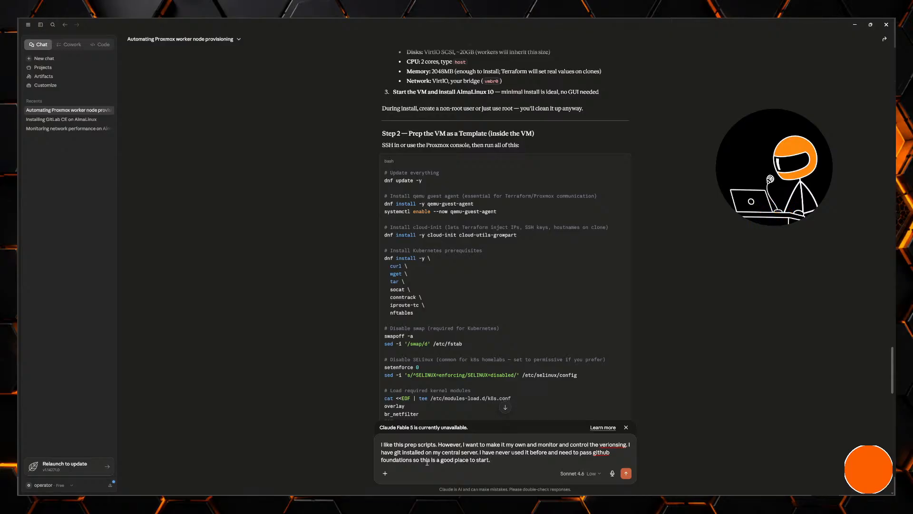
# - Add that you have never used it and need to pass GitHub Foundations, so this is a good place to start, and send the message
pyautogui.press('Return')
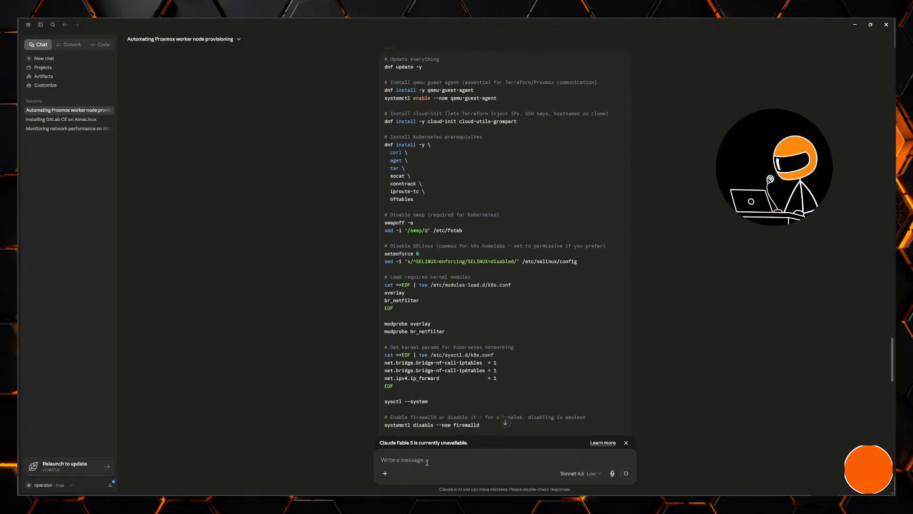
# - Answer Claude's questions: you already have a GitHub account and will run git commands on your central server (CLI)
pyautogui.scroll(-10, 539, 324)
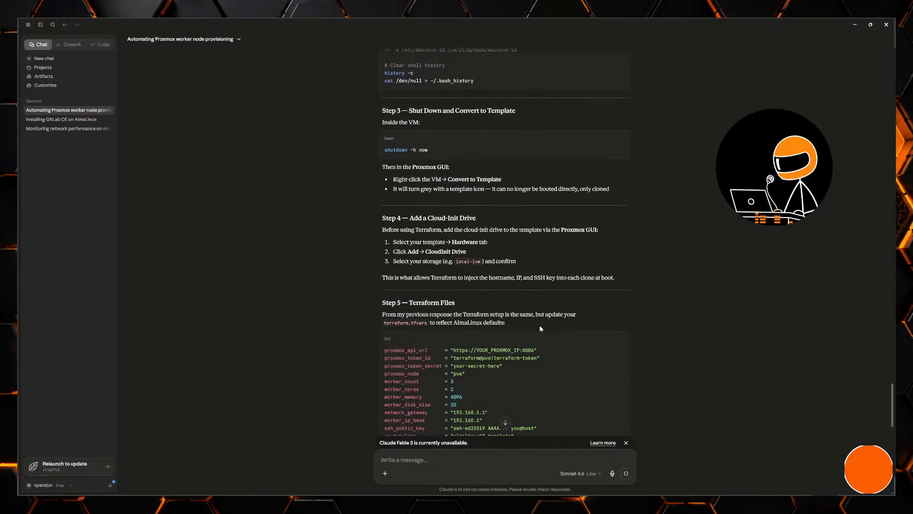
pyautogui.scroll(-10, 547, 333)
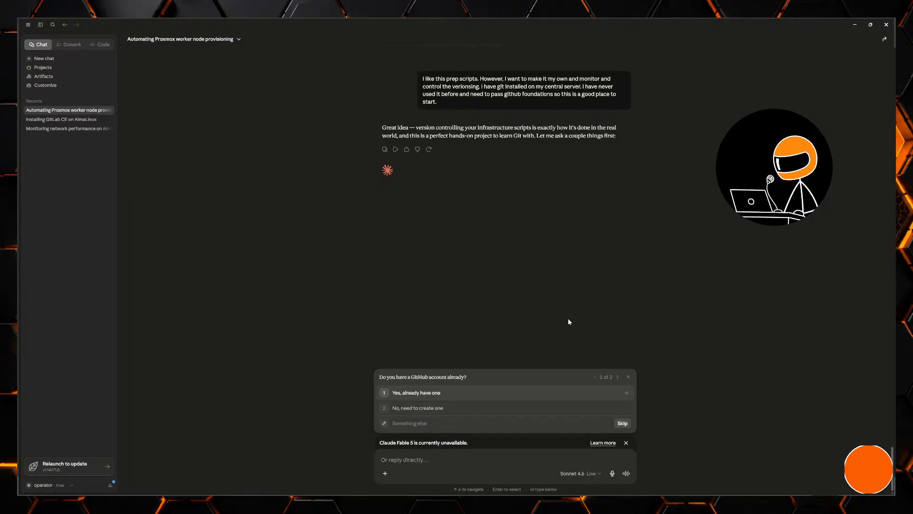
pyautogui.click(430, 394)
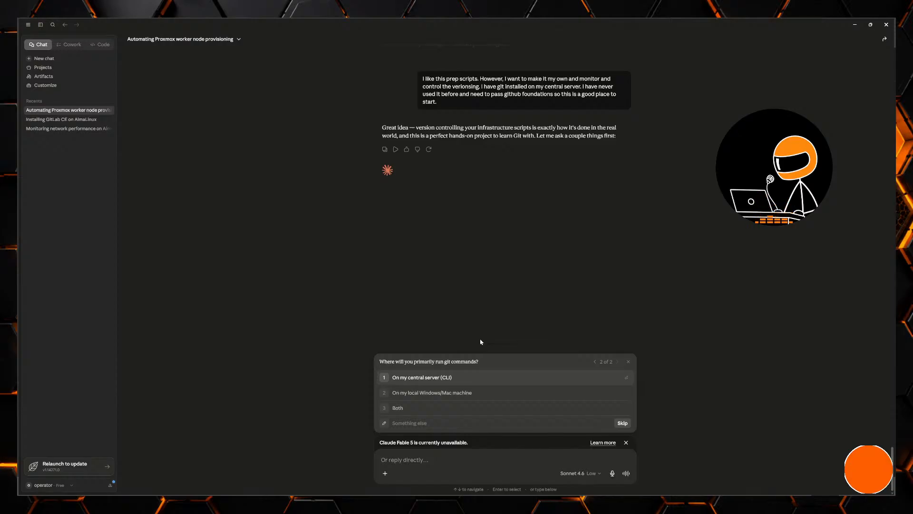
pyautogui.click(457, 378)
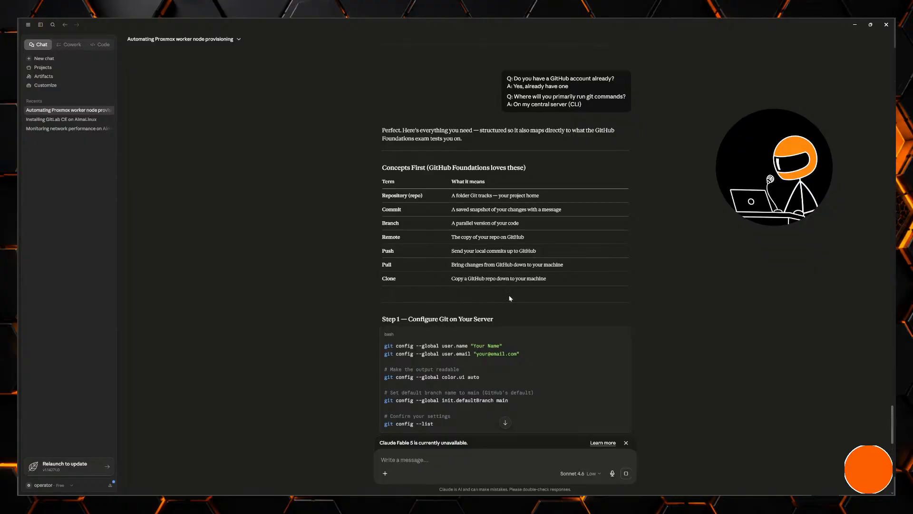
# - Read through Claude's Git guide, covering the concepts table, Git configuration, SSH authentication, repository creation and cloning
pyautogui.scroll(-2, 509, 298)
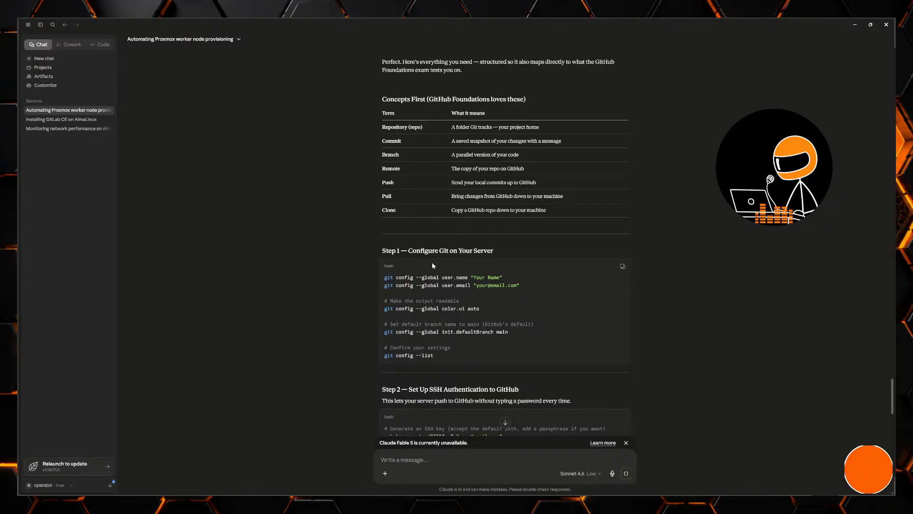
pyautogui.scroll(-1, 498, 274)
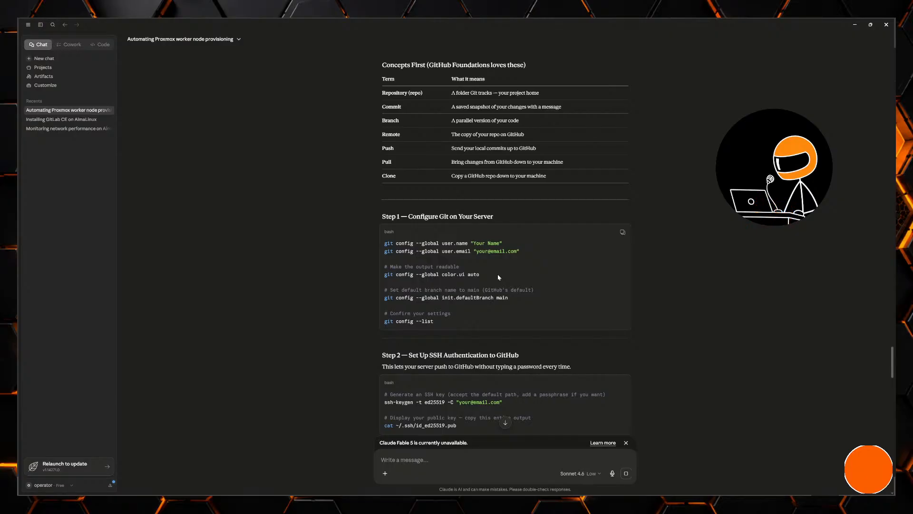
pyautogui.scroll(-3, 498, 277)
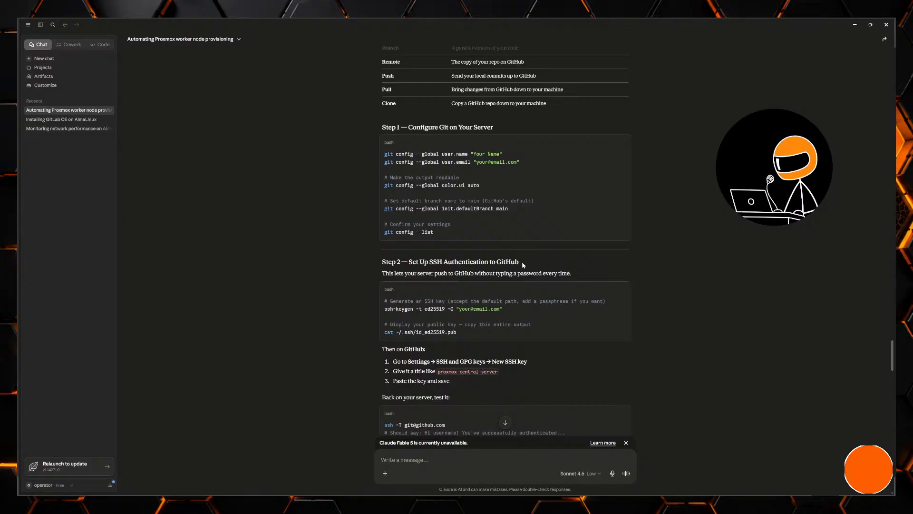
pyautogui.scroll(-1, 524, 265)
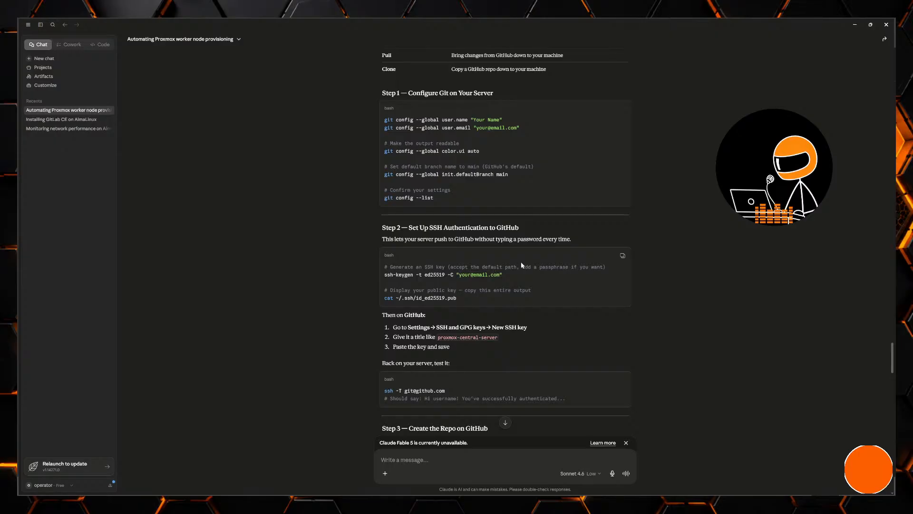
pyautogui.scroll(-1, 522, 265)
pyautogui.scroll(-3, 522, 265)
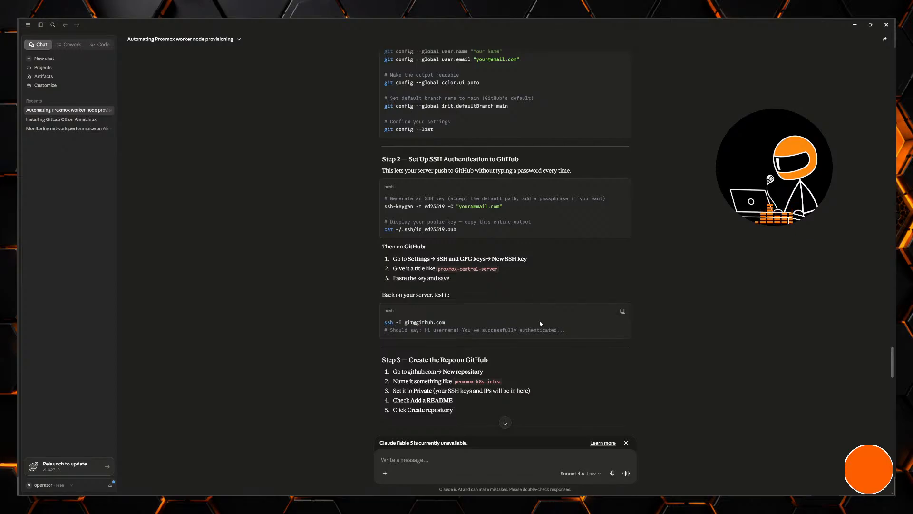
pyautogui.scroll(-3, 524, 281)
pyautogui.scroll(-5, 541, 307)
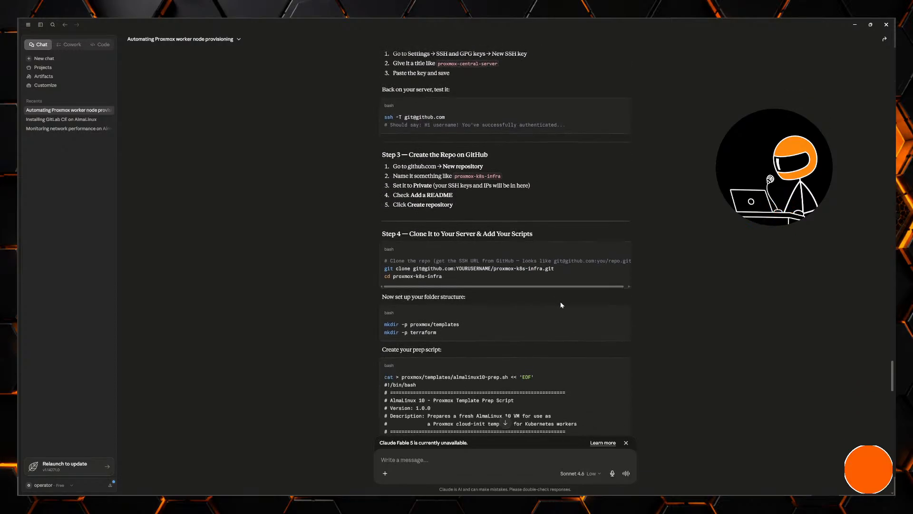
pyautogui.scroll(15, 566, 285)
pyautogui.scroll(5, 589, 283)
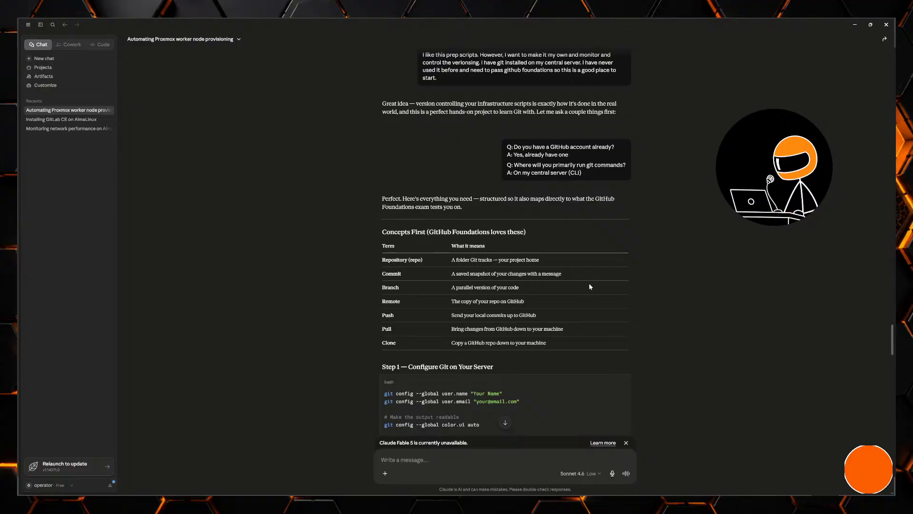
pyautogui.scroll(-5, 586, 300)
pyautogui.scroll(5, 587, 300)
pyautogui.scroll(-3, 586, 295)
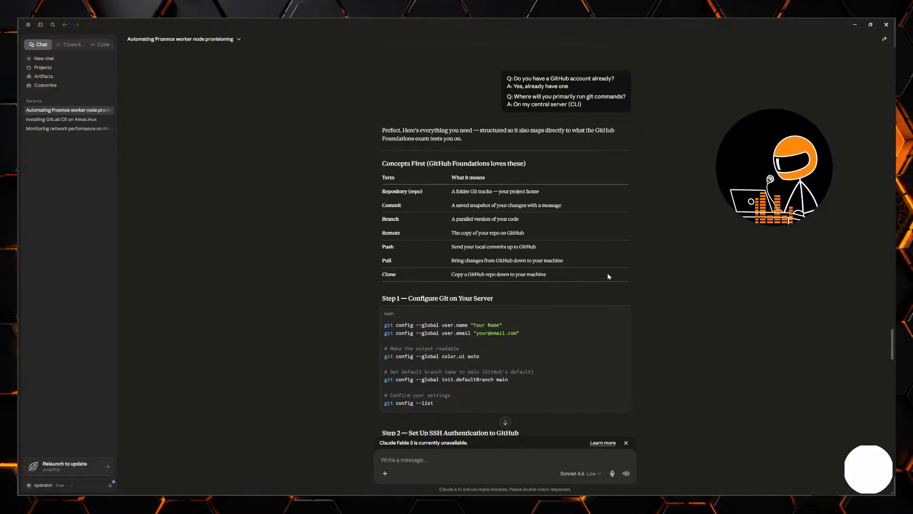
pyautogui.scroll(-1, 622, 279)
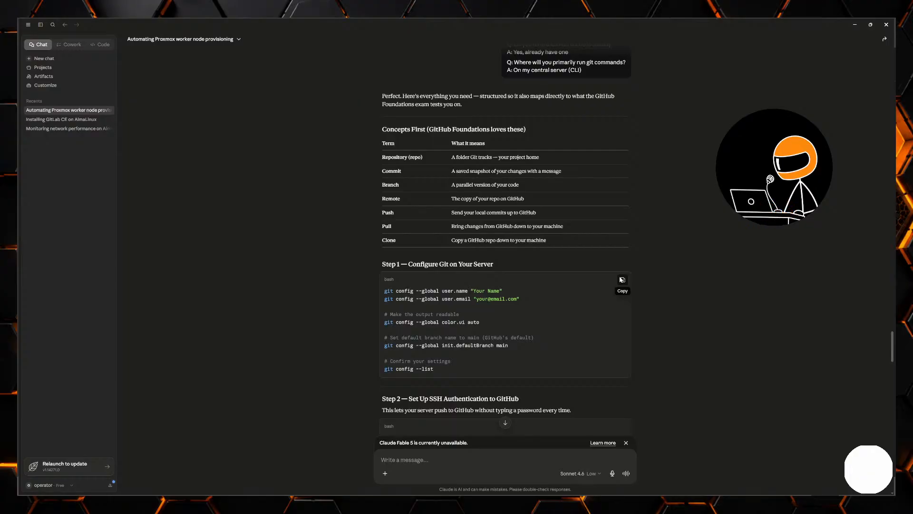
# - Copy the Step 1 git config commands, switch to the VS Code terminal and clear it
pyautogui.click(622, 280)
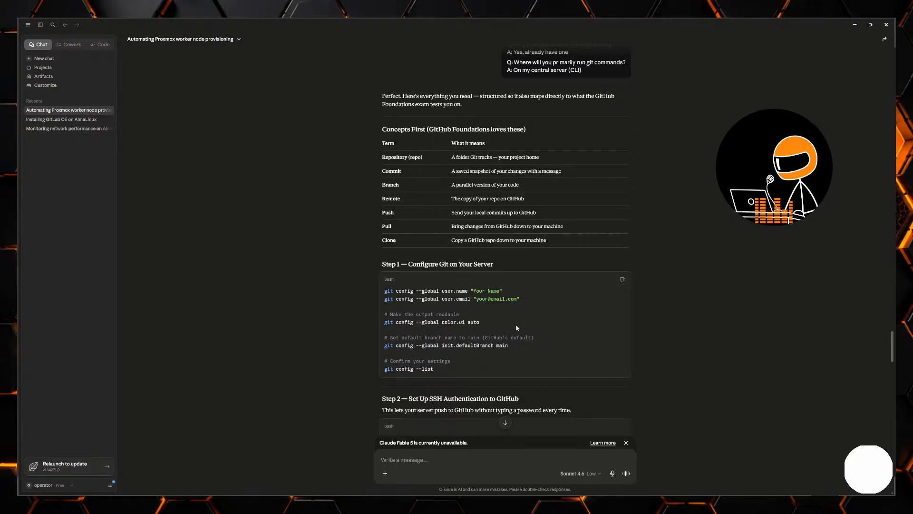
pyautogui.click(622, 280)
pyautogui.hotkey('alt', 'Tab')
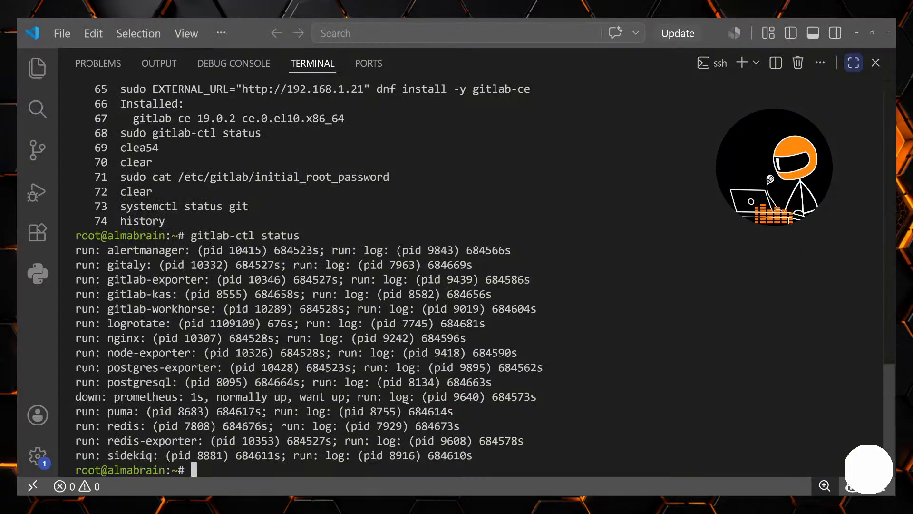
pyautogui.write('clear')
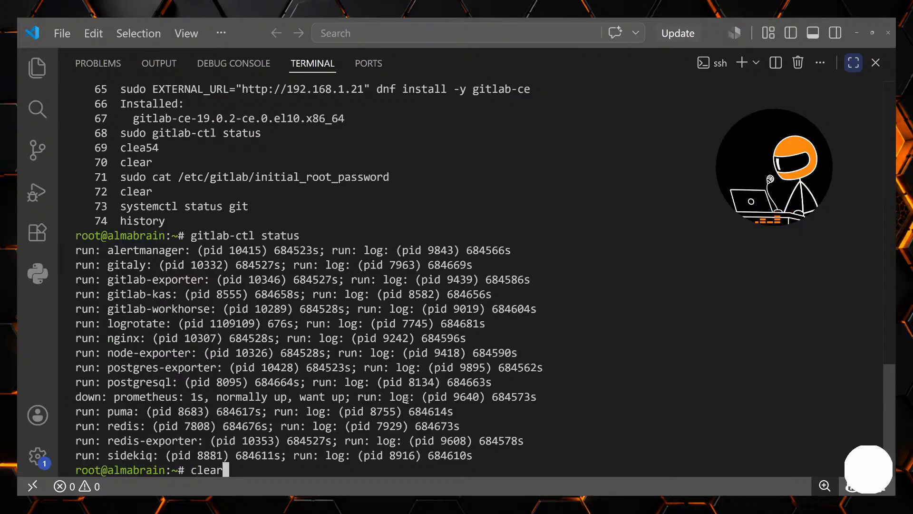
pyautogui.press('Return')
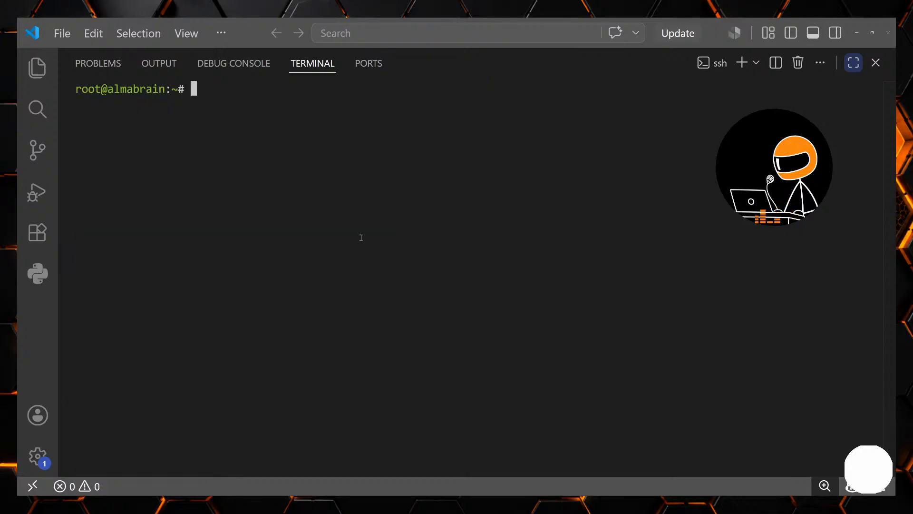
pyautogui.hotkey('ctrl', 'v')
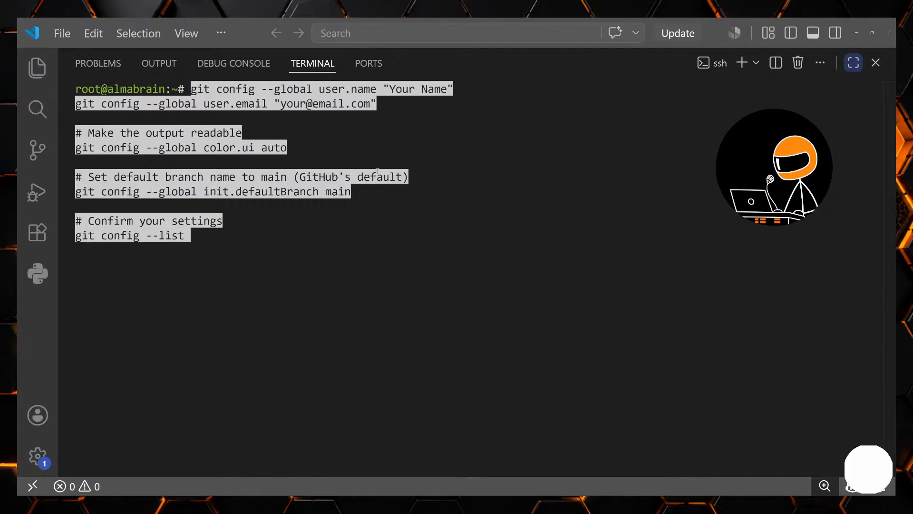
pyautogui.hotkey('ctrl', 'c')
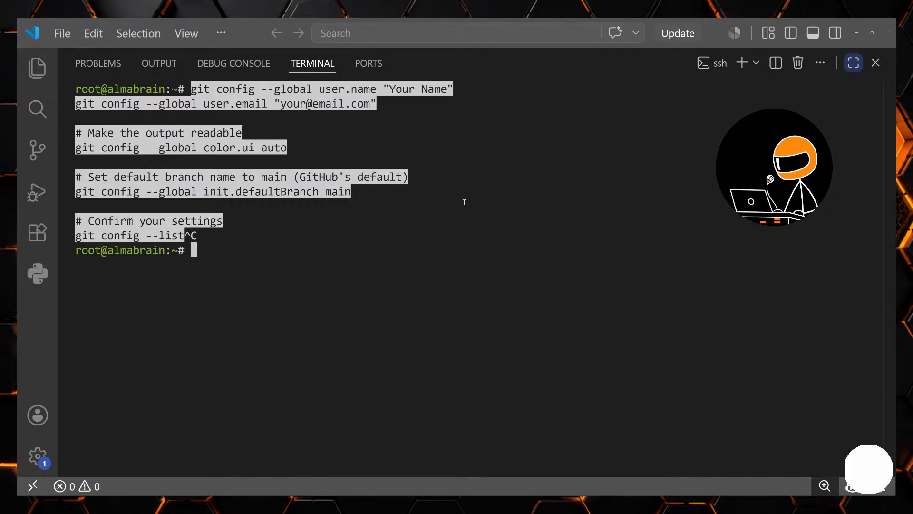
pyautogui.write('clear')
pyautogui.press('Return')
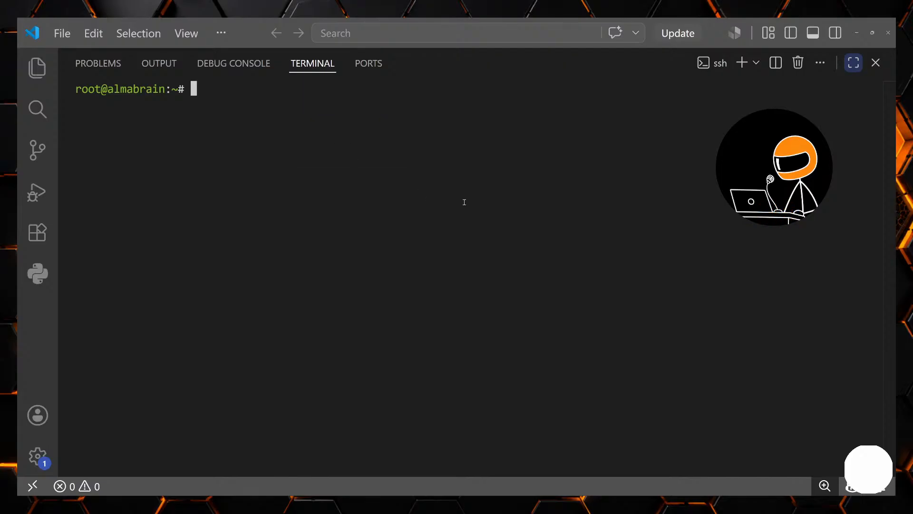
# - Print the root shell's working directory and list its files
pyautogui.write('pwd')
pyautogui.press('Return')
pyautogui.write('ls')
pyautogui.press('Return')
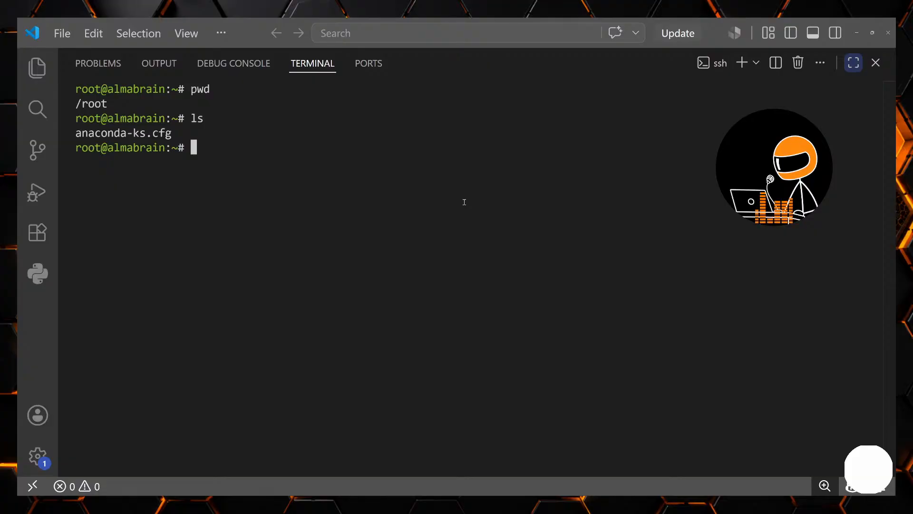
# - Create the script git-join.sh in vim and enter insert mode
pyautogui.write('vim ')
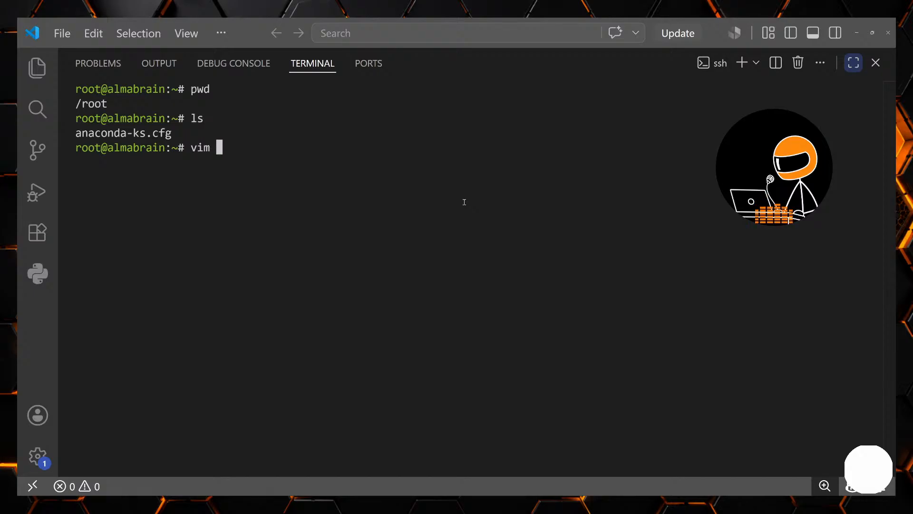
pyautogui.write('git-join.sh')
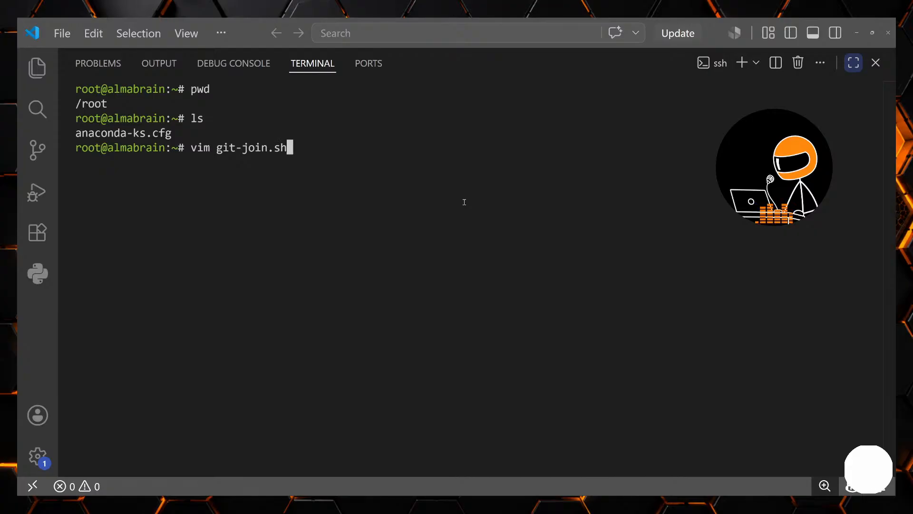
pyautogui.press('Return')
pyautogui.press('i')
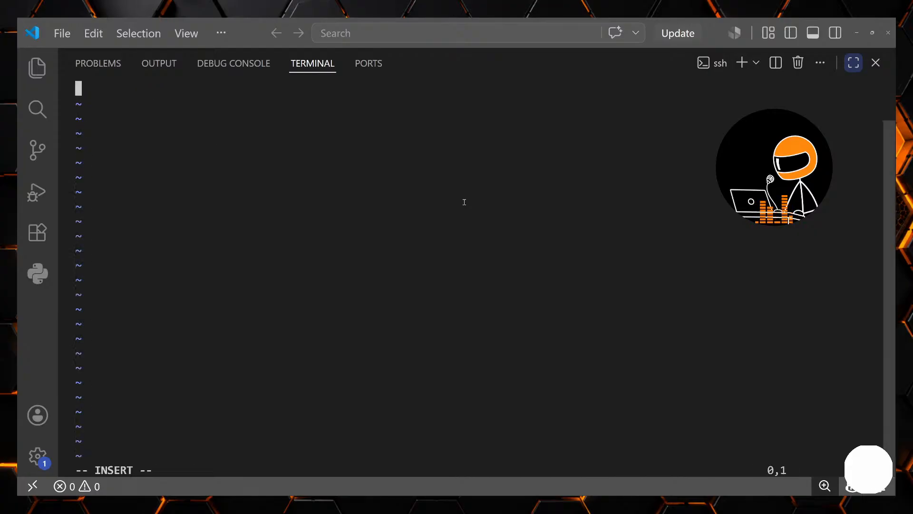
# - Begin the script with #!/bin/bash and a # line, followed by the copied git config commands
pyautogui.write('#!')
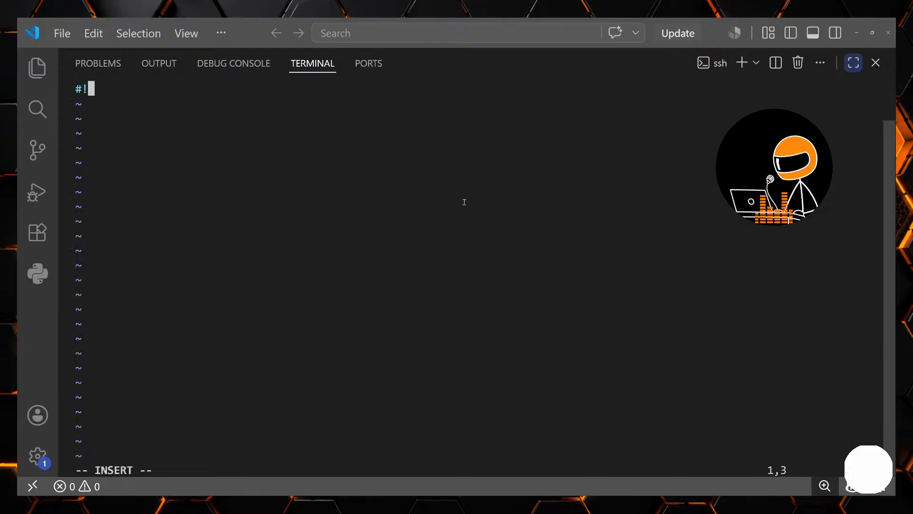
pyautogui.write('/bin/bash')
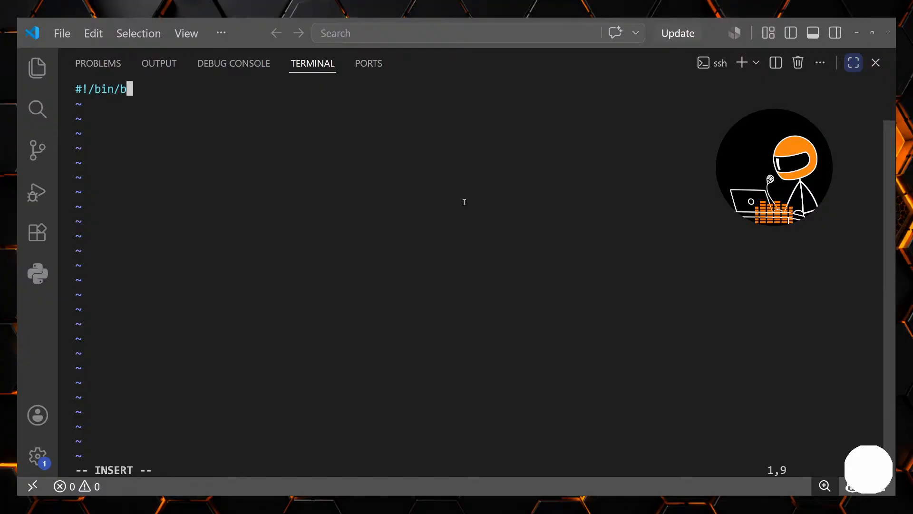
pyautogui.press('Return')
pyautogui.write('#')
pyautogui.press('Return')
pyautogui.write('#')
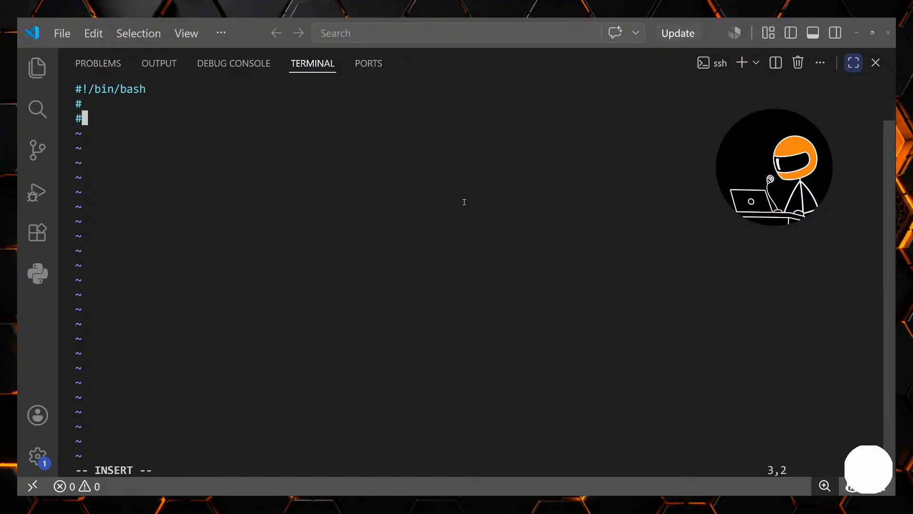
pyautogui.press('BackSpace')
pyautogui.hotkey('ctrl', 'v')
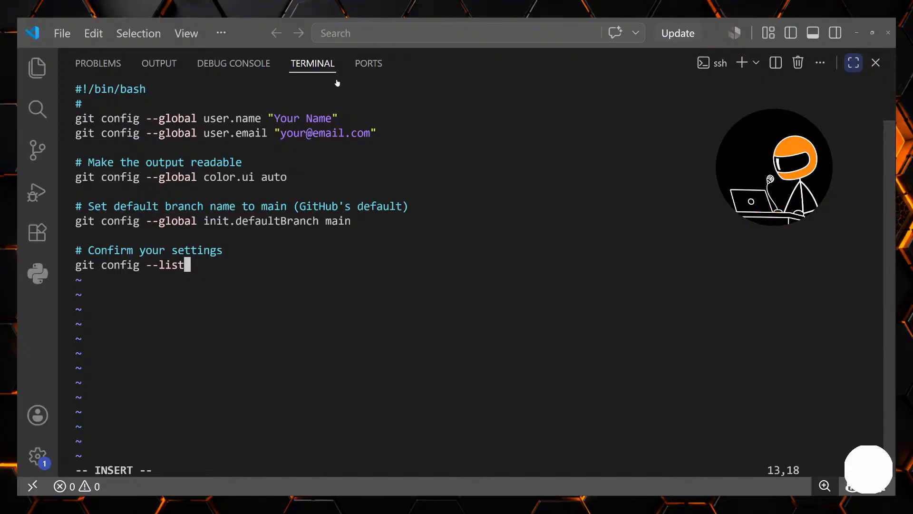
# - Place the text cursor at the "Your Name" placeholder in the script's user.name line for editing
pyautogui.press('Up')
pyautogui.press('Up')
pyautogui.press('Up')
pyautogui.press('Up')
pyautogui.press('Up')
pyautogui.press('Up')
pyautogui.press('Up')
pyautogui.press('Up')
pyautogui.press('Up')
pyautogui.press('Up')
pyautogui.press('Up')
pyautogui.press('Down')
pyautogui.press('Right')
pyautogui.press('Right')
pyautogui.press('Right')
pyautogui.press('Right')
pyautogui.press('Right')
pyautogui.press('Right')
pyautogui.press('Right')
pyautogui.press('Right')
pyautogui.press('Right')
pyautogui.press('Right')
pyautogui.press('Right')
pyautogui.press('Right')
pyautogui.press('Right')
pyautogui.press('Right')
pyautogui.press('Right')
pyautogui.press('Right')
pyautogui.press('Right')
pyautogui.press('Right')
pyautogui.press('Right')
pyautogui.press('Right')
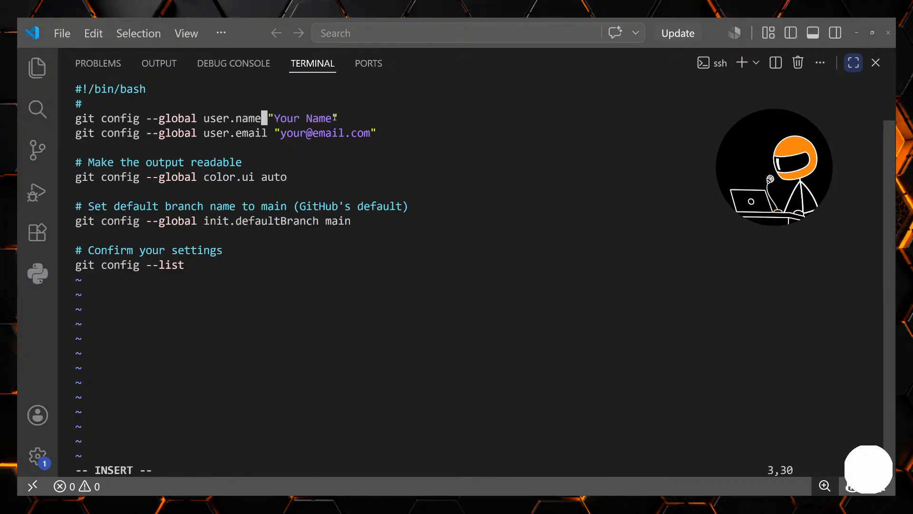
pyautogui.press('Right')
pyautogui.press('Right')
pyautogui.press('Right')
pyautogui.press('Right')
pyautogui.press('Right')
pyautogui.press('Right')
pyautogui.press('Right')
pyautogui.press('Right')
pyautogui.press('Right')
pyautogui.press('Right')
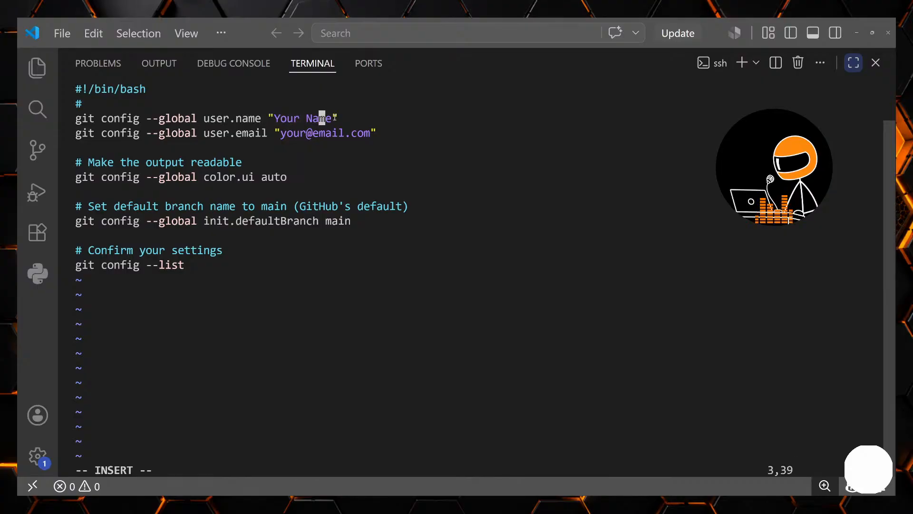
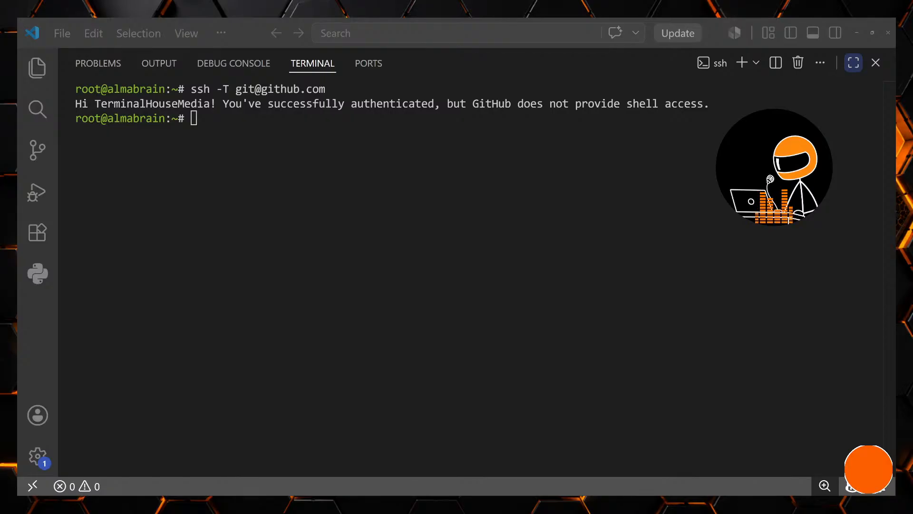
# - Switch to the VS Code terminal and print the root shell's current working directory
pyautogui.hotkey('alt', 'Tab')
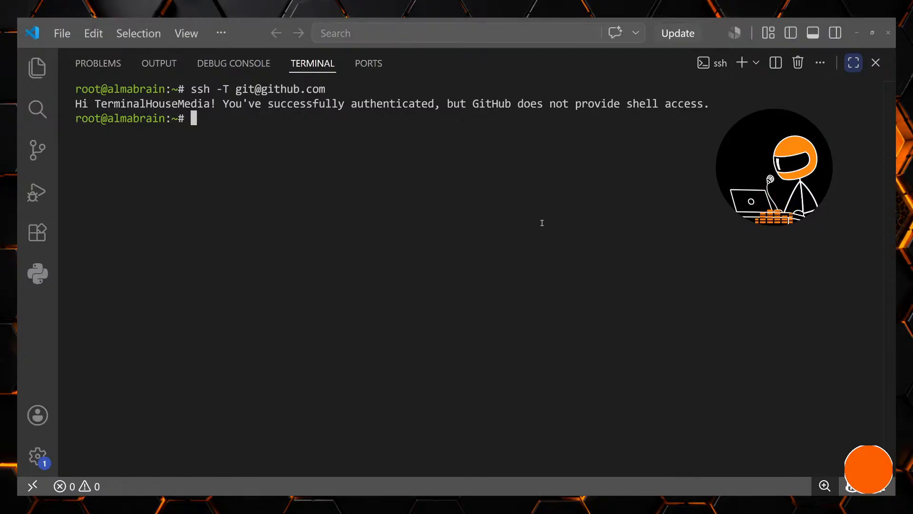
pyautogui.write('pwd')
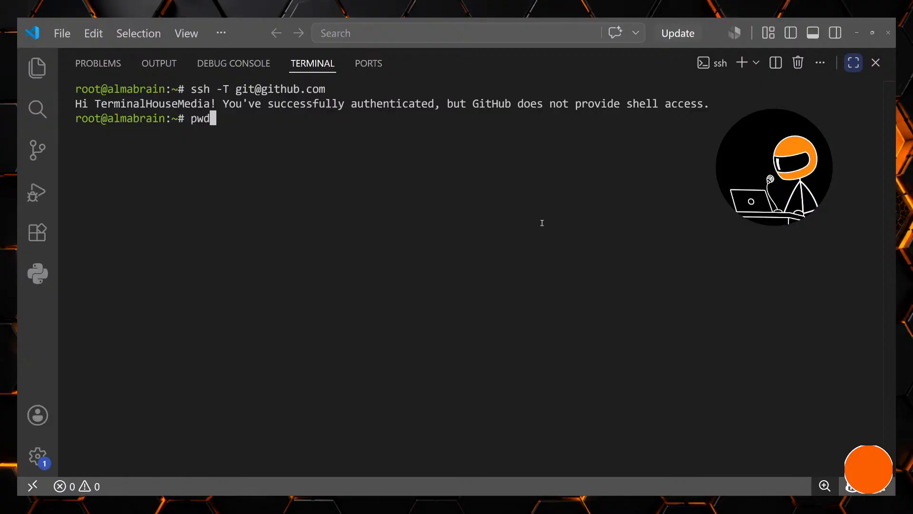
pyautogui.press('Return')
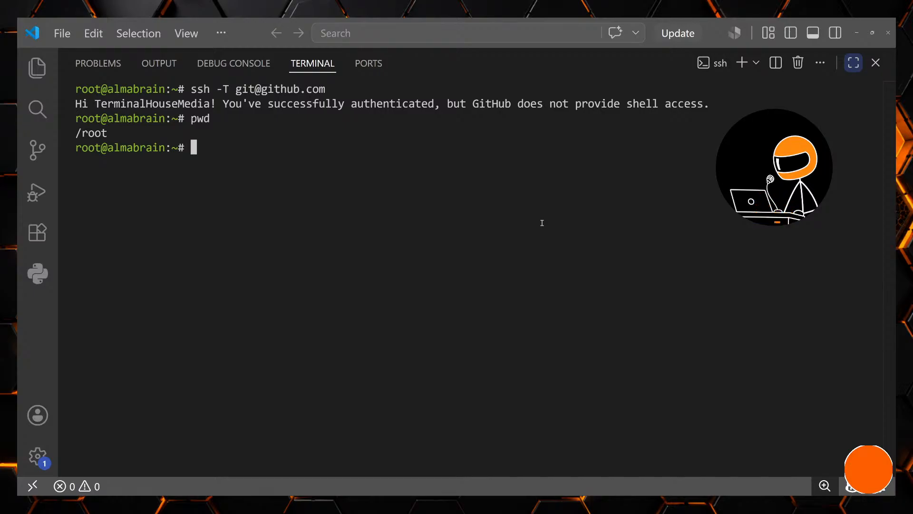
pyautogui.write('cwd')
pyautogui.press('Return')
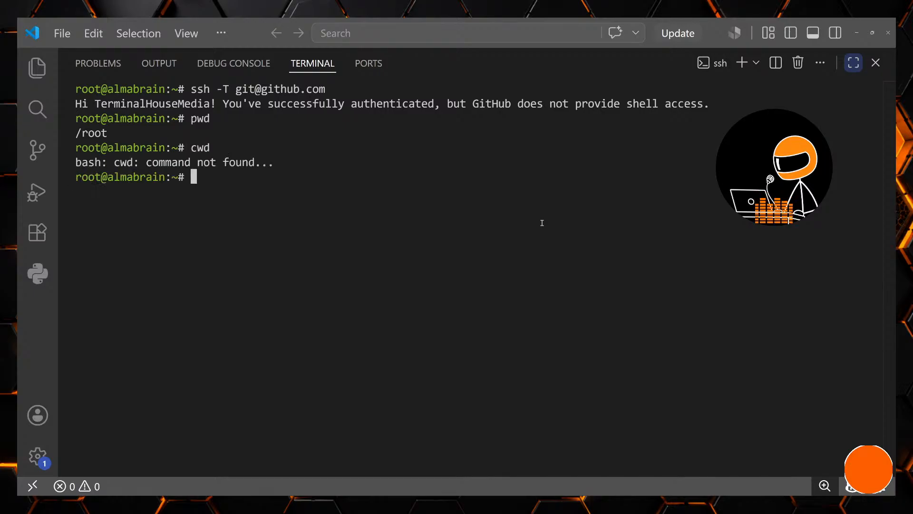
pyautogui.write('pwd')
pyautogui.press('Return')
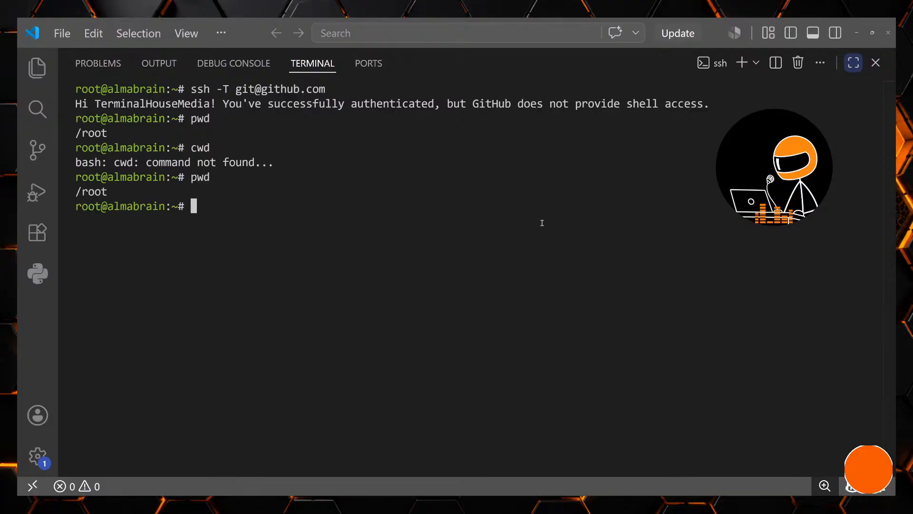
pyautogui.hotkey('ctrl', 'v')
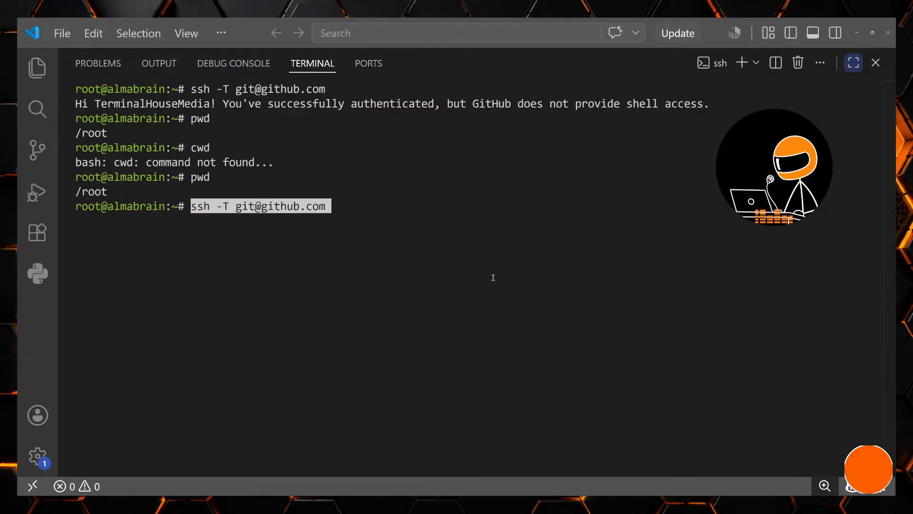
# - Switch to Claude and ask "What does pwd mean in linux?" in the Proxmox worker node conversation
pyautogui.hotkey('alt', 'Tab')
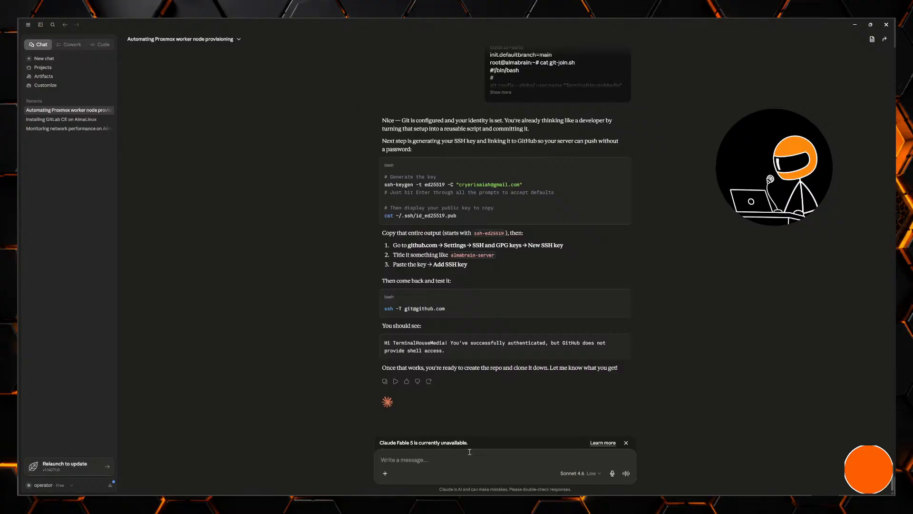
pyautogui.write('What does pe')
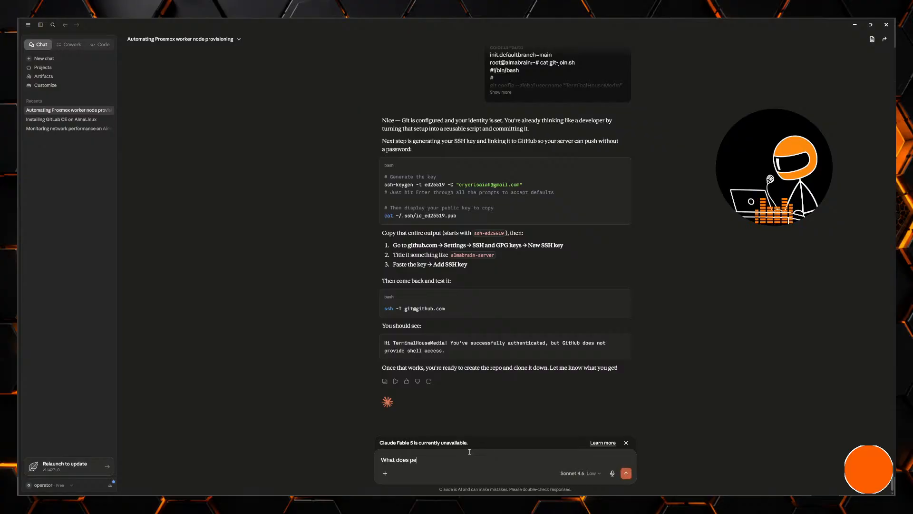
pyautogui.press('BackSpace')
pyautogui.write('wd mean in linux?')
pyautogui.press('Return')
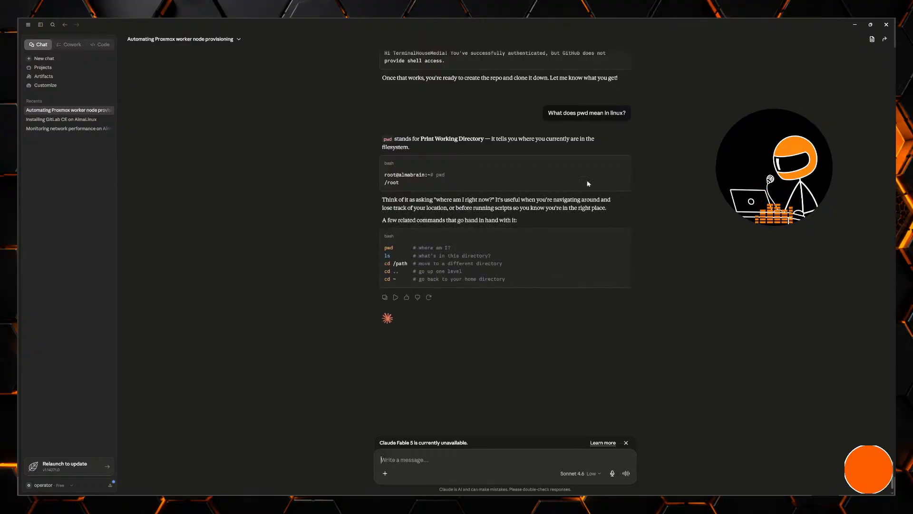
# - Return to the VS Code terminal, abandon the pasted ssh command and list the contents of /root
pyautogui.click(854, 24)
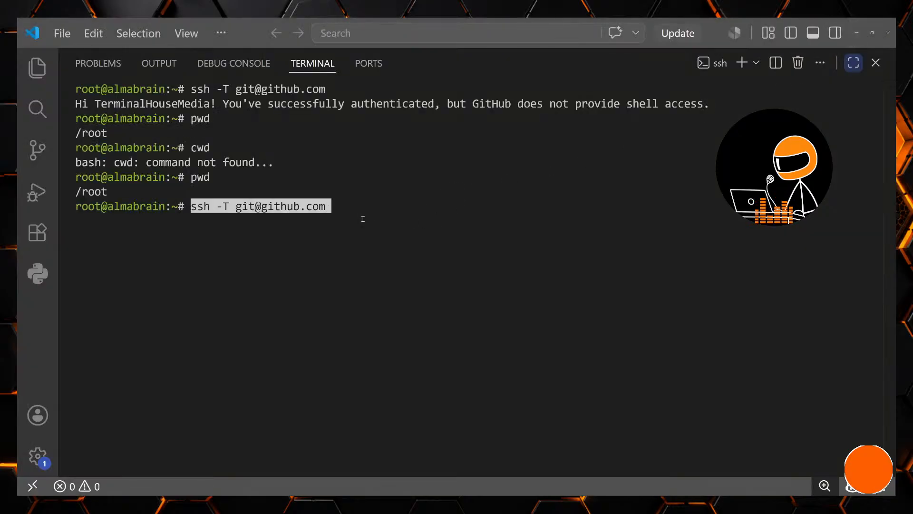
pyautogui.hotkey('ctrl', 'c')
pyautogui.write('ls')
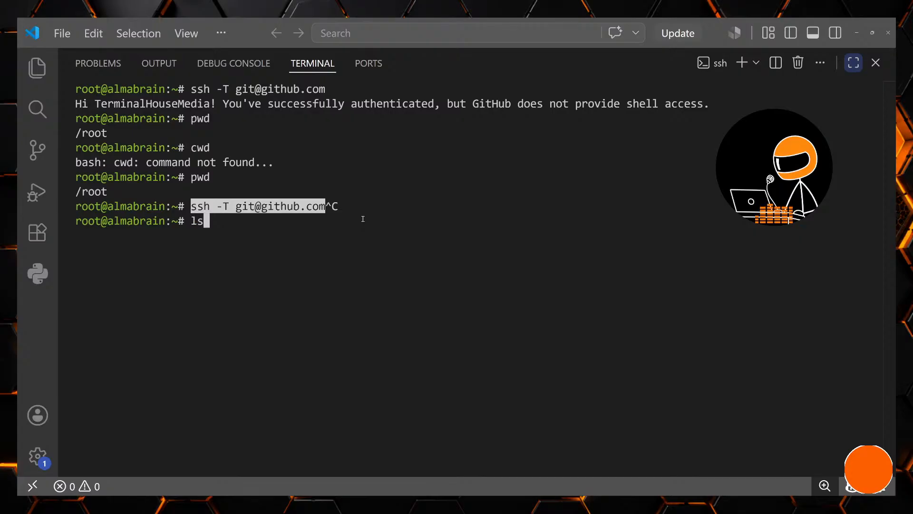
pyautogui.write(' /root')
pyautogui.press('Return')
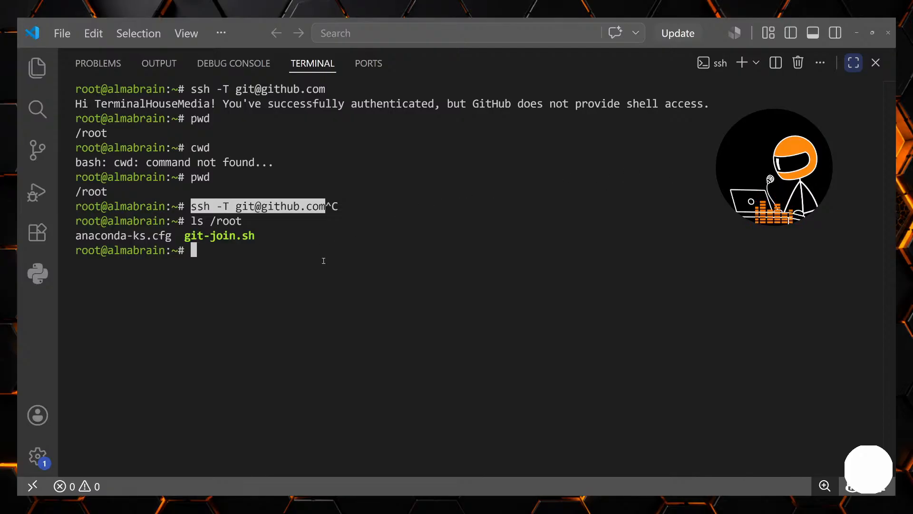
# - Clear the terminal screen
pyautogui.write('c')
pyautogui.press('BackSpace')
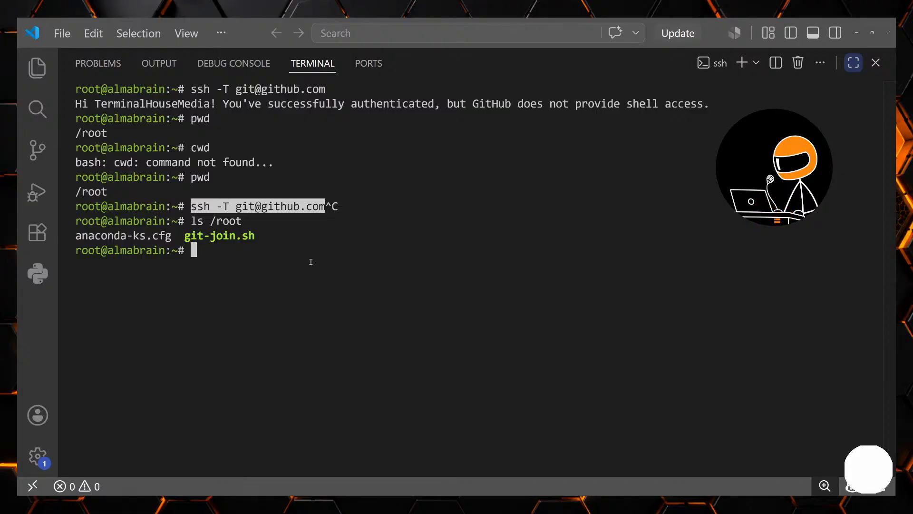
pyautogui.write('jc')
pyautogui.press('BackSpace')
pyautogui.press('BackSpace')
pyautogui.write('clear')
pyautogui.press('Return')
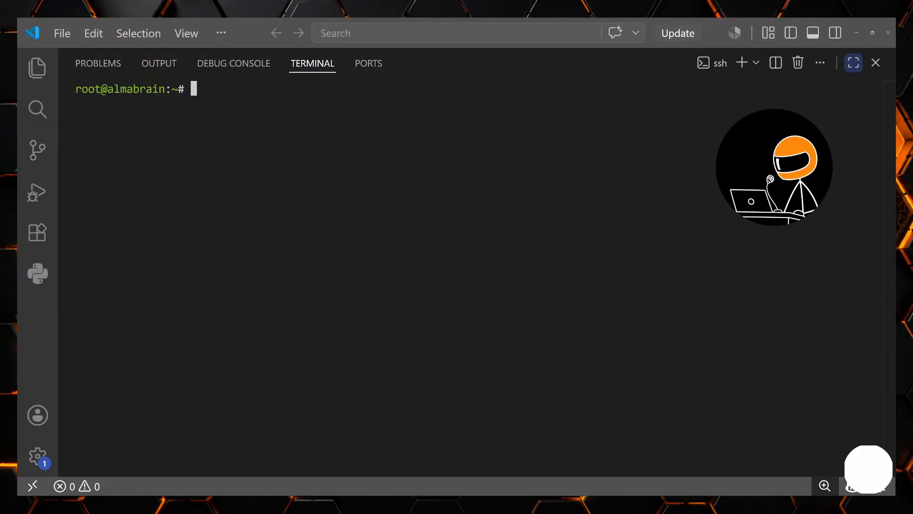
# - Switch to Claude and select the heading "Step 2 — Prep the VM as a Template (inside the VM)" in the earlier AlmaLinux instructions
pyautogui.hotkey('alt', 'Tab')
pyautogui.scroll(-1, 507, 314)
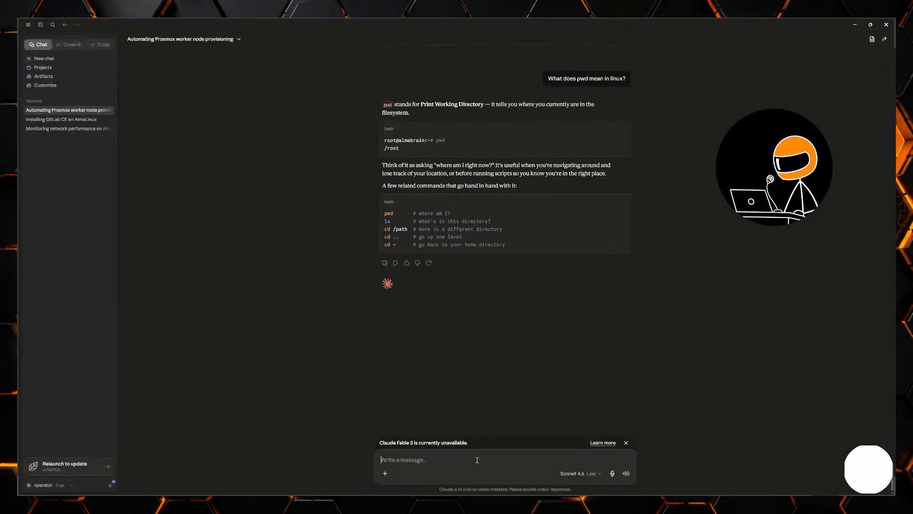
pyautogui.scroll(8, 698, 162)
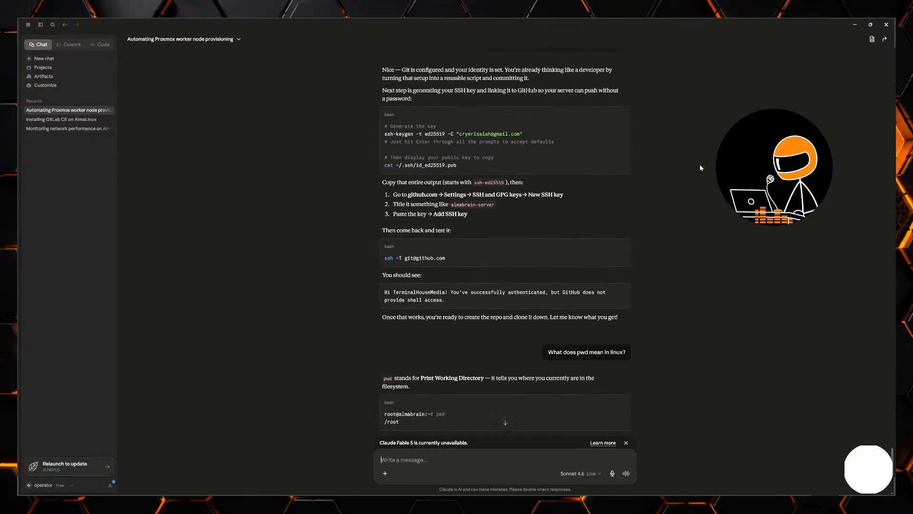
pyautogui.scroll(20, 700, 167)
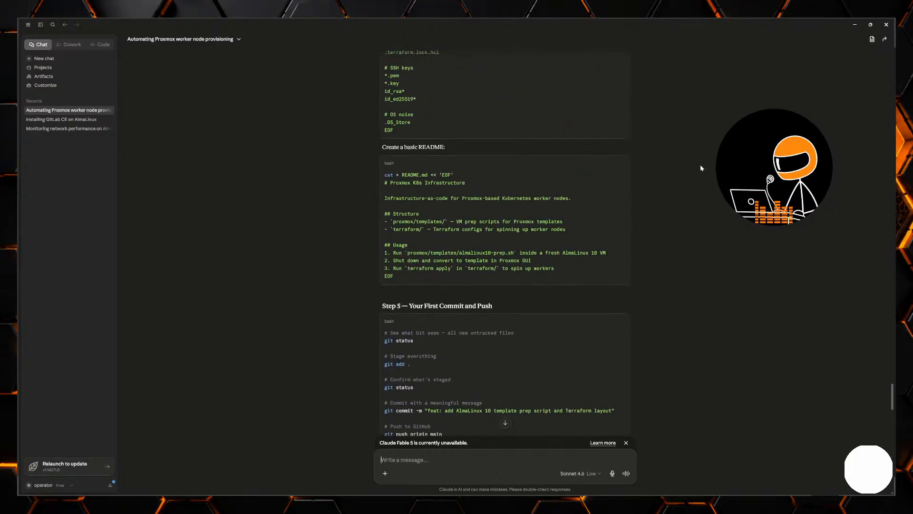
pyautogui.scroll(20, 700, 167)
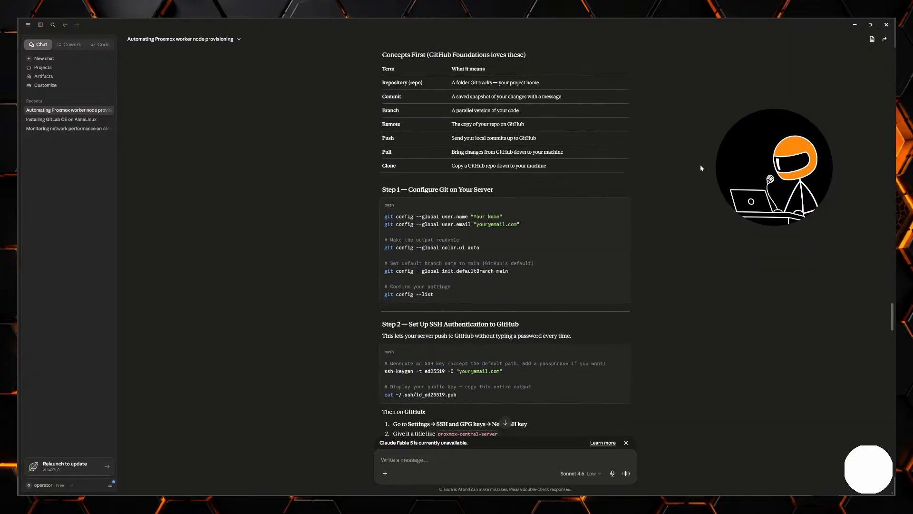
pyautogui.scroll(20, 700, 168)
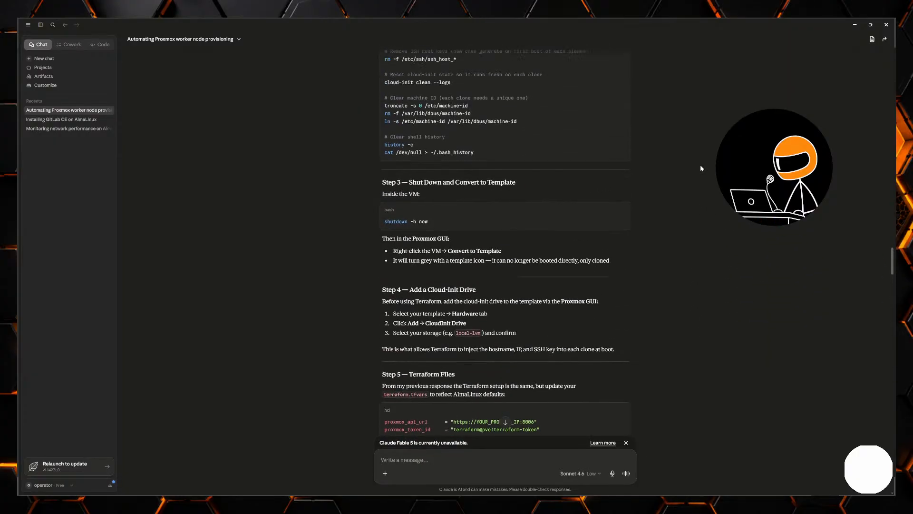
pyautogui.scroll(15, 700, 168)
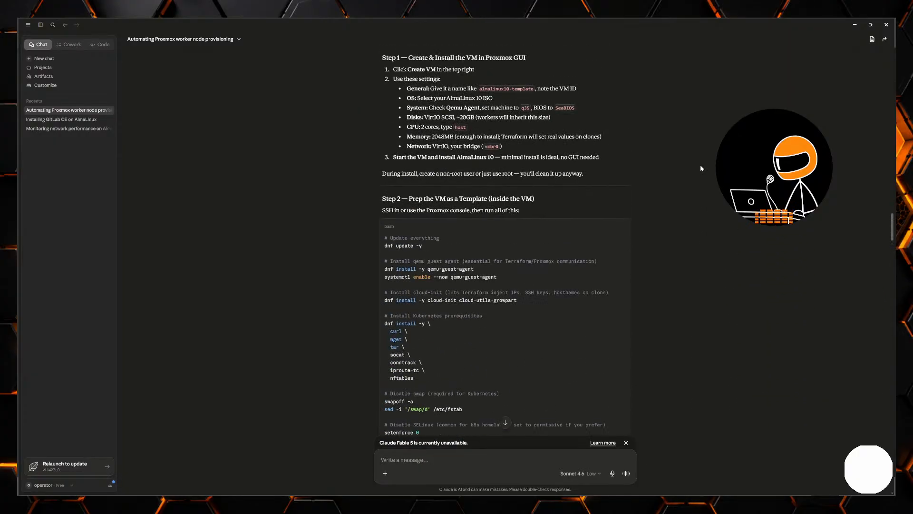
pyautogui.moveTo(539, 199); pyautogui.dragTo(355, 202)
pyautogui.hotkey('ctrl', 'c')
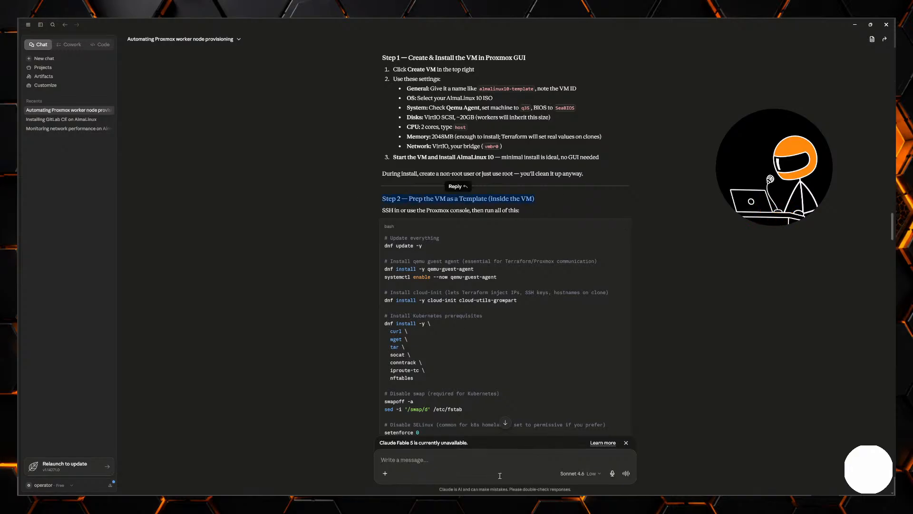
# - Send Claude "Cool now we're back to Step 2 — Prep the VM as a Template (inside the VM) let's do this."
pyautogui.click(495, 462)
pyautogui.write('ool')
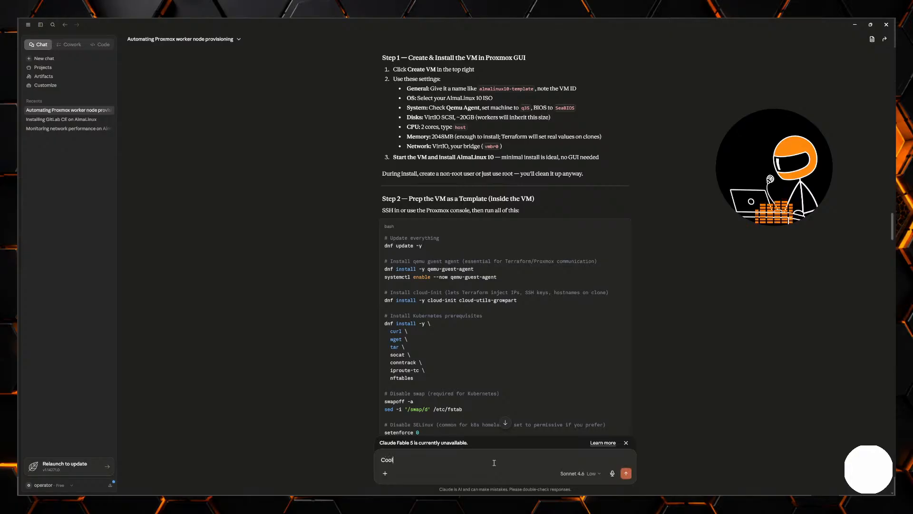
pyautogui.write(" now we're back to")
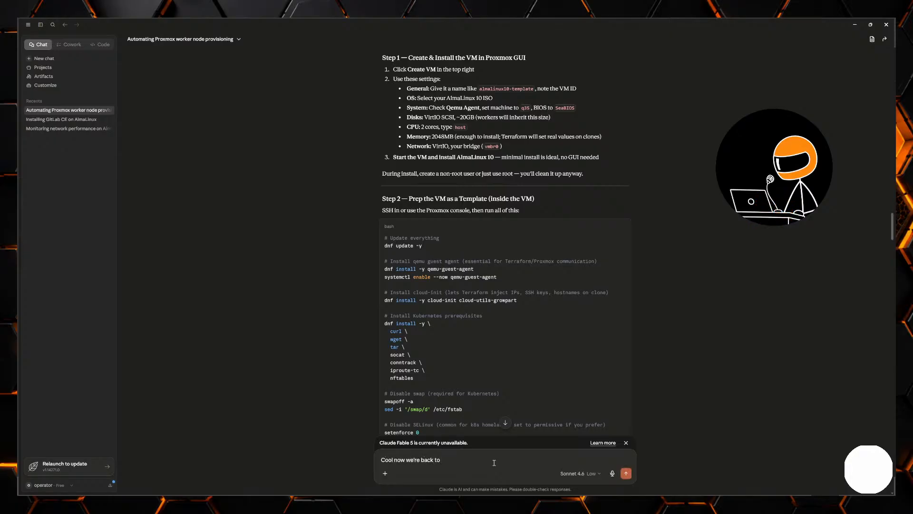
pyautogui.hotkey('ctrl', 'v')
pyautogui.write("let's")
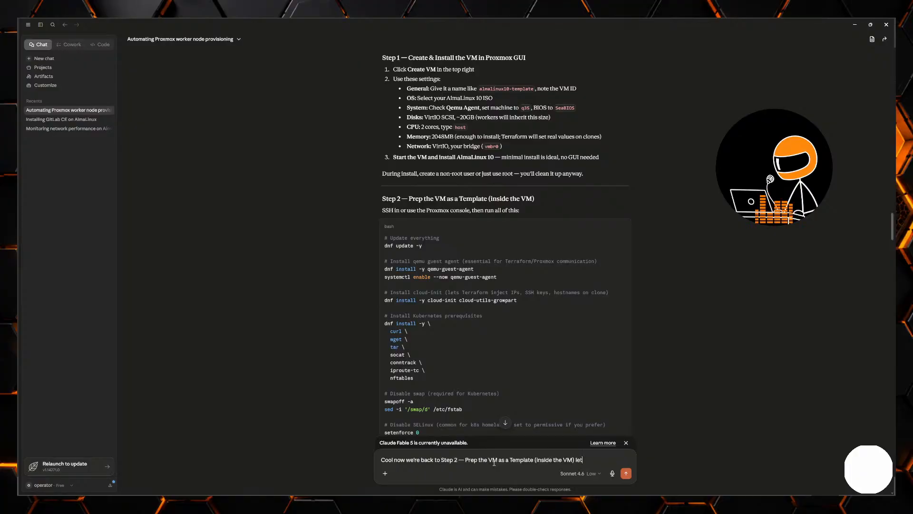
pyautogui.press('Return')
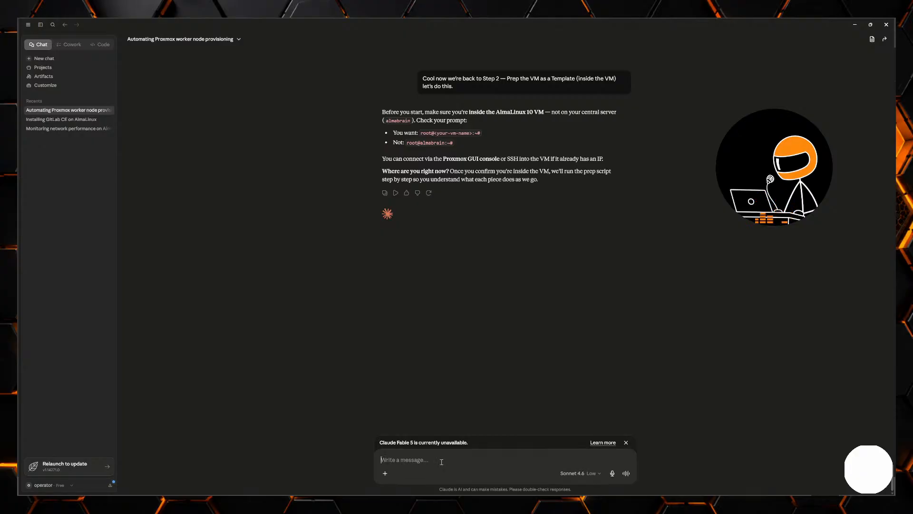
# - Reply "I've ssh" to Claude's question about which machine the session is on
pyautogui.write("I've ssh")
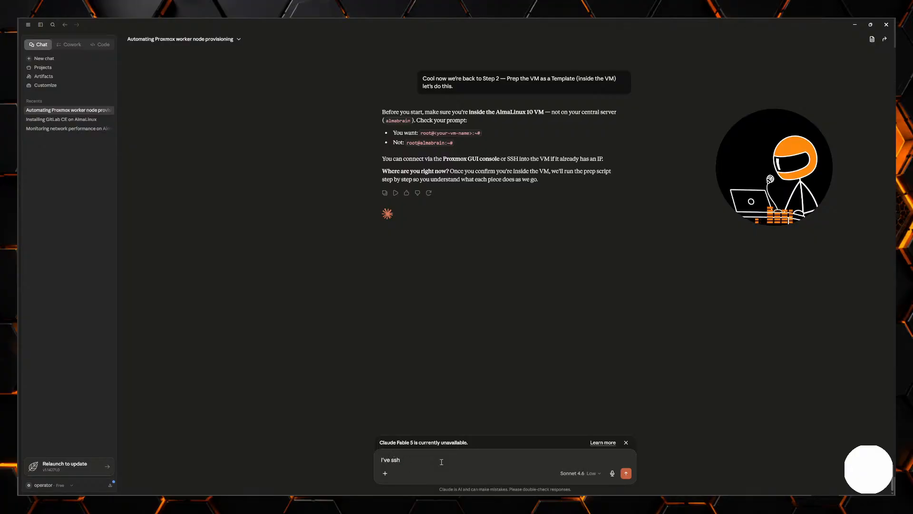
pyautogui.press('Return')
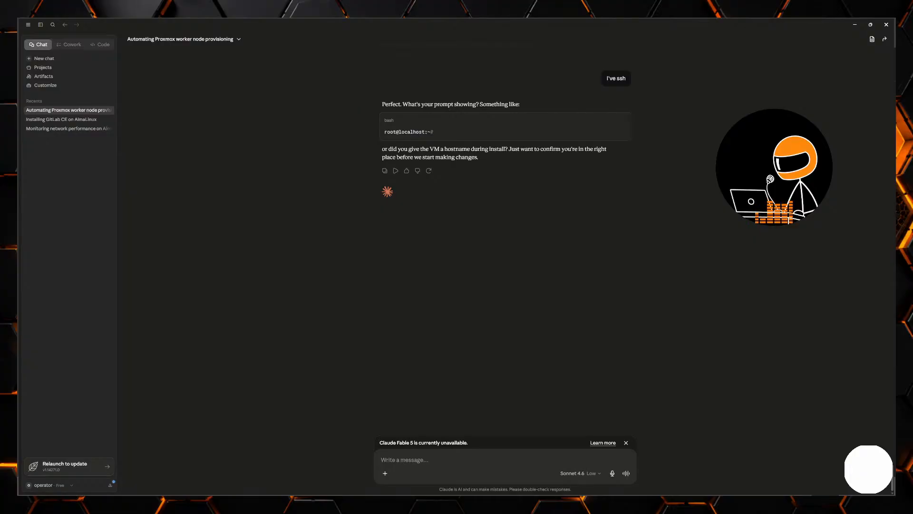
# - Switch to the Proxmox console of VM 101 (node1) and review the installer's Software Selection and Network & Host Name settings
pyautogui.hotkey('alt', 'Tab')
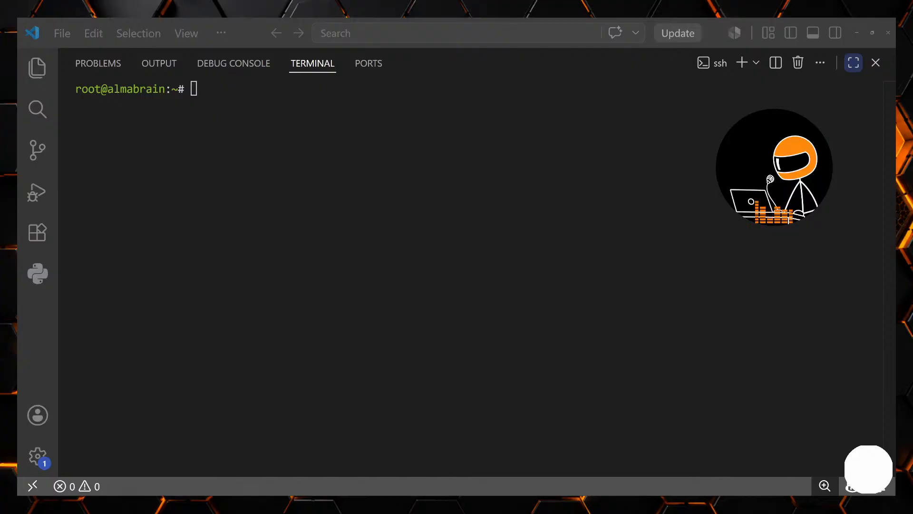
pyautogui.hotkey('alt', 'Tab')
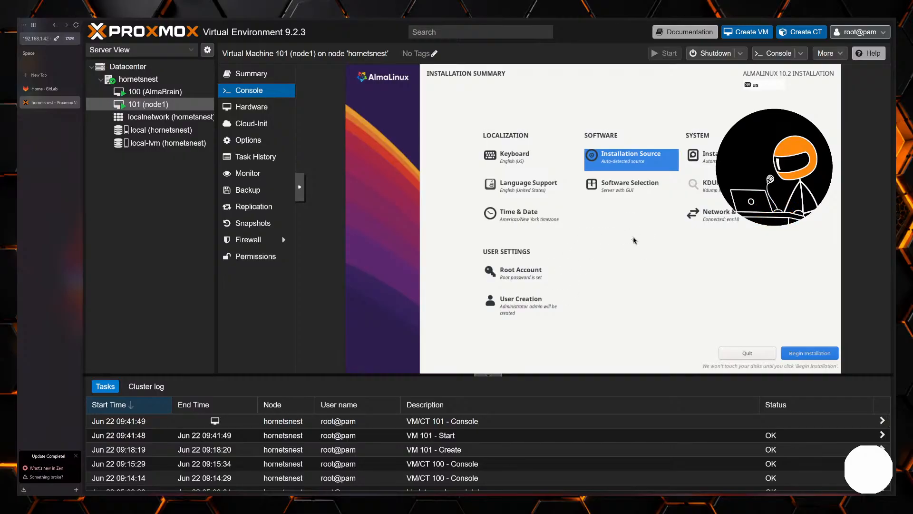
pyautogui.click(613, 187)
pyautogui.click(369, 86)
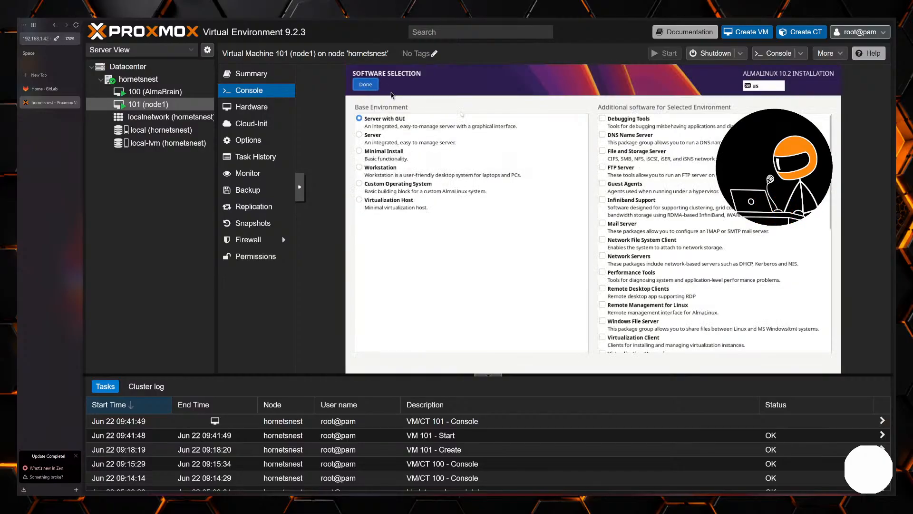
pyautogui.click(723, 222)
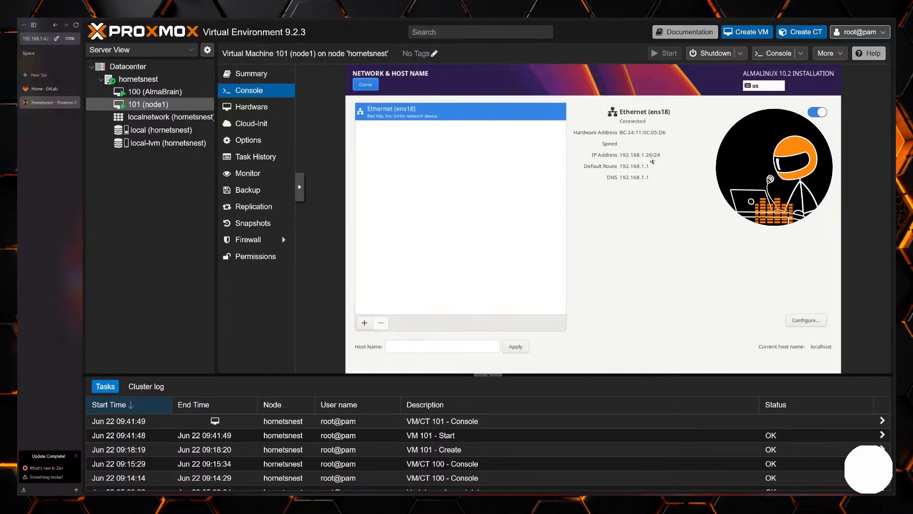
pyautogui.click(365, 85)
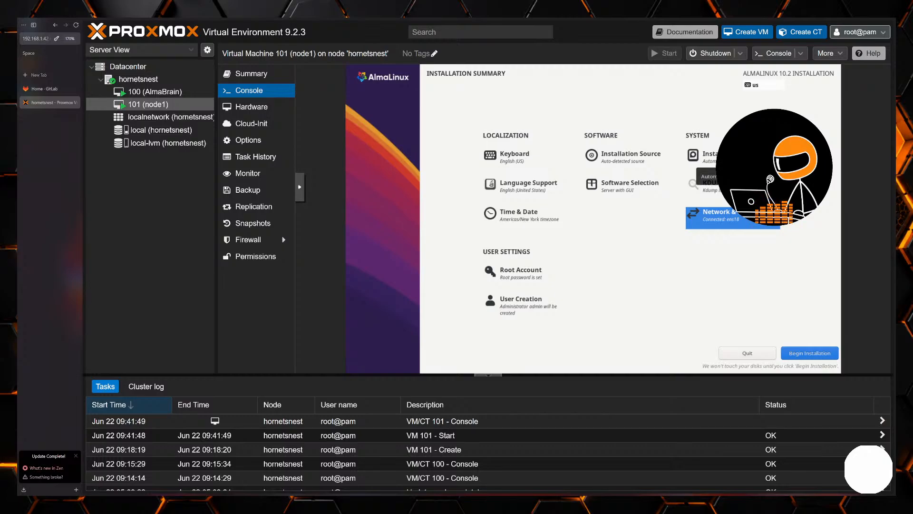
# - Accept the 32 GiB disk with automatic storage as the installation destination and begin the AlmaLinux installation
pyautogui.click(735, 159)
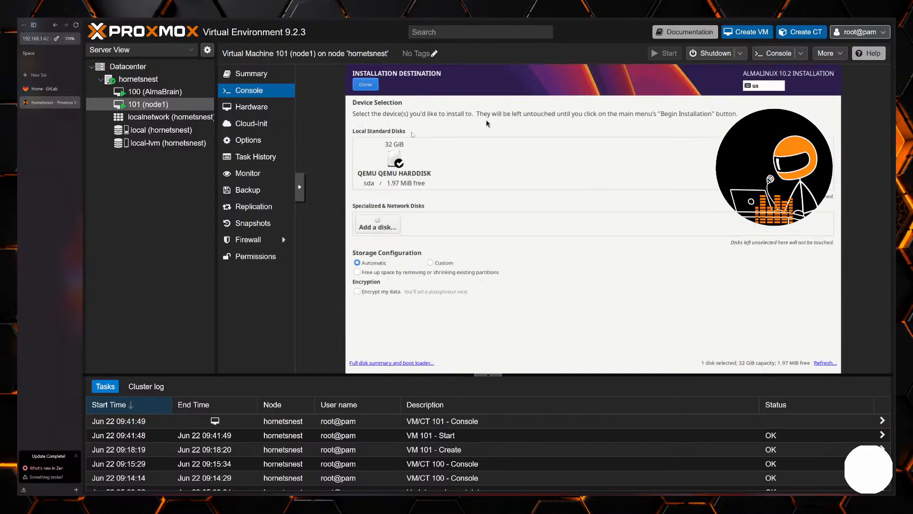
pyautogui.click(373, 86)
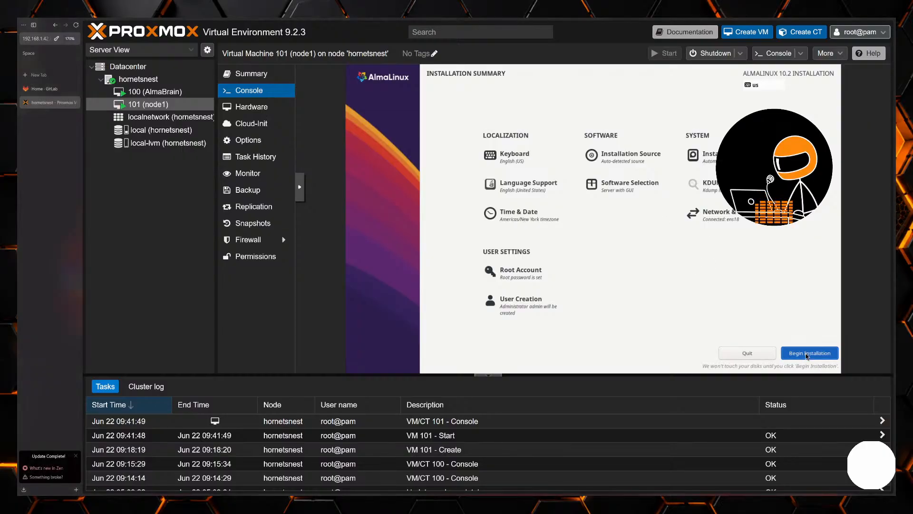
pyautogui.click(807, 353)
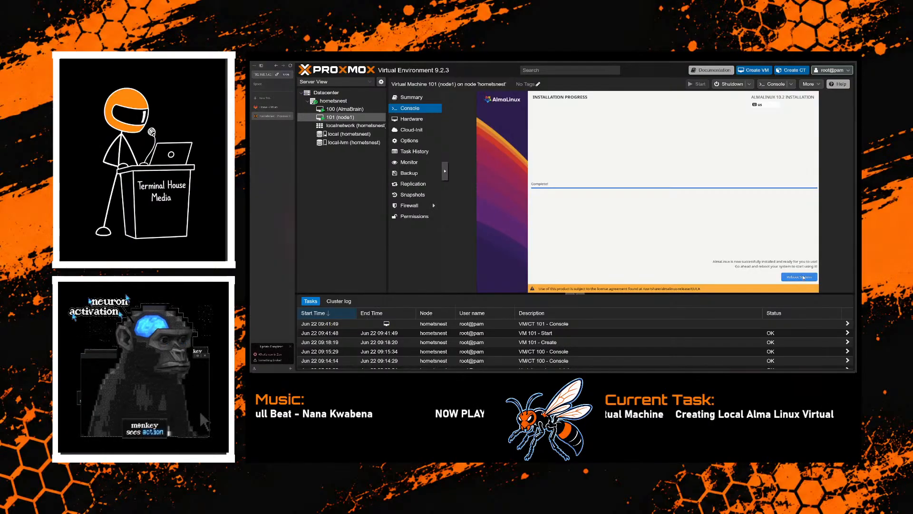
# - Reboot VM 101 into the installed AlmaLinux and log in as admin with the account password, skipping the welcome tour
pyautogui.click(803, 277)
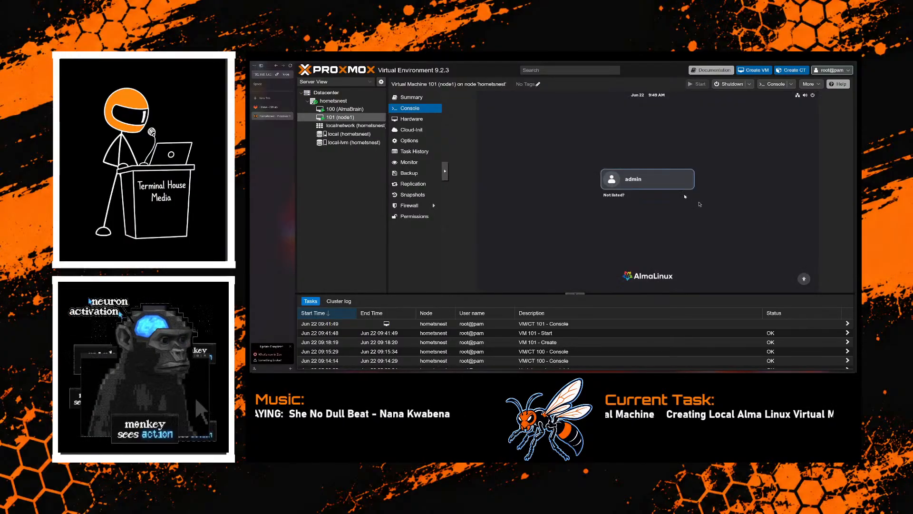
pyautogui.click(658, 180)
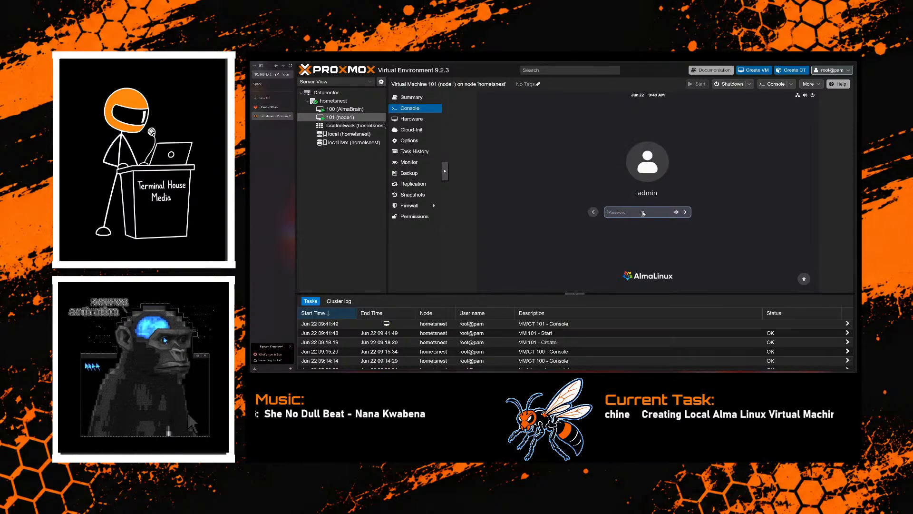
pyautogui.write('•••••••')
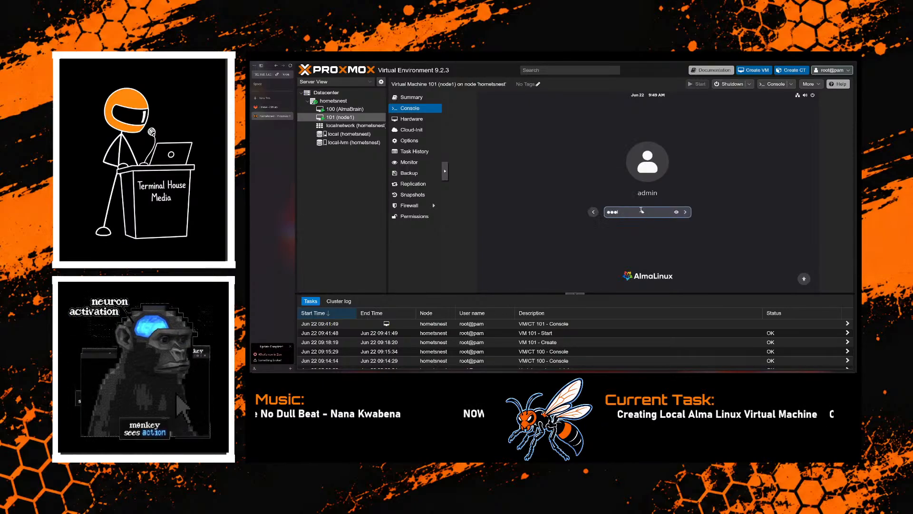
pyautogui.press('Return')
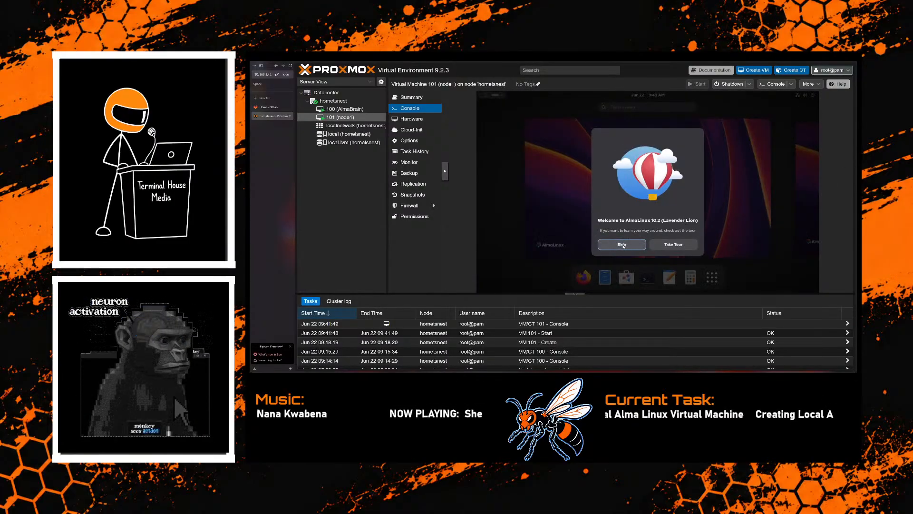
pyautogui.click(628, 243)
pyautogui.click(629, 243)
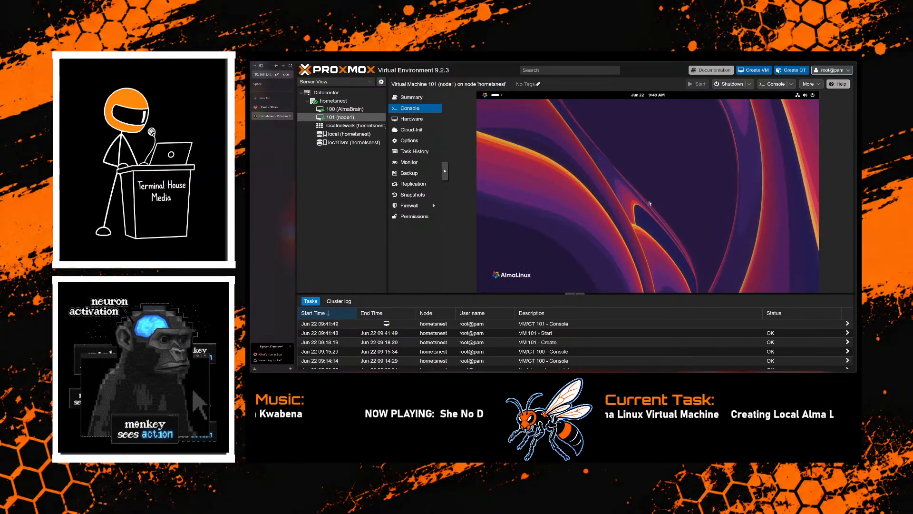
# - Open a maximized terminal on the AlmaLinux desktop and enlarge its text by three zoom levels
pyautogui.click(495, 95)
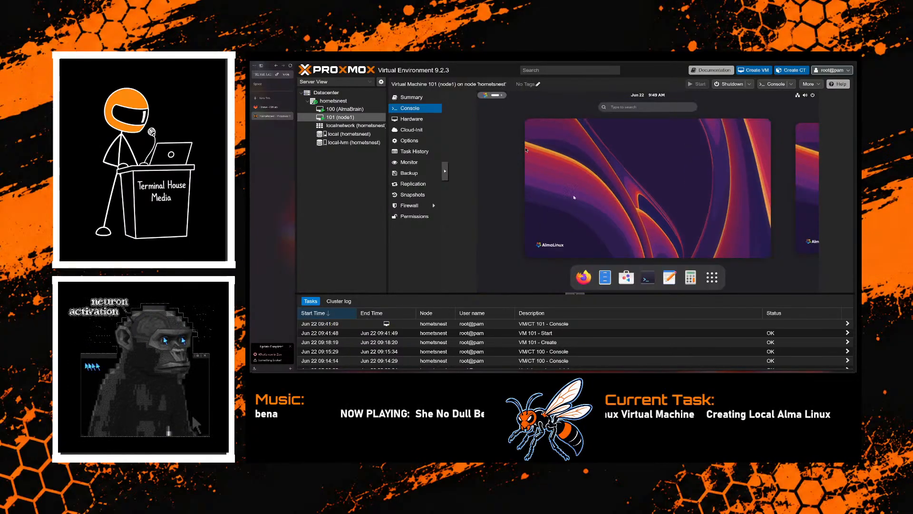
pyautogui.click(645, 280)
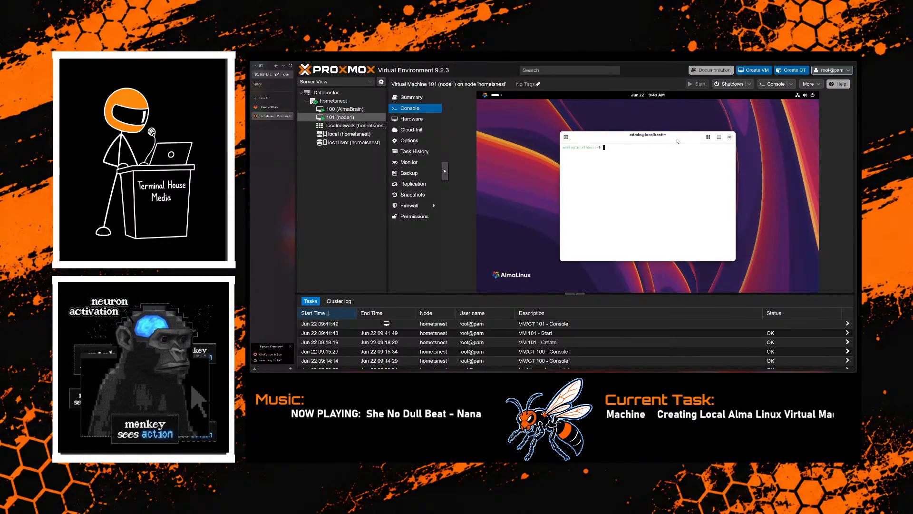
pyautogui.doubleClick(593, 135)
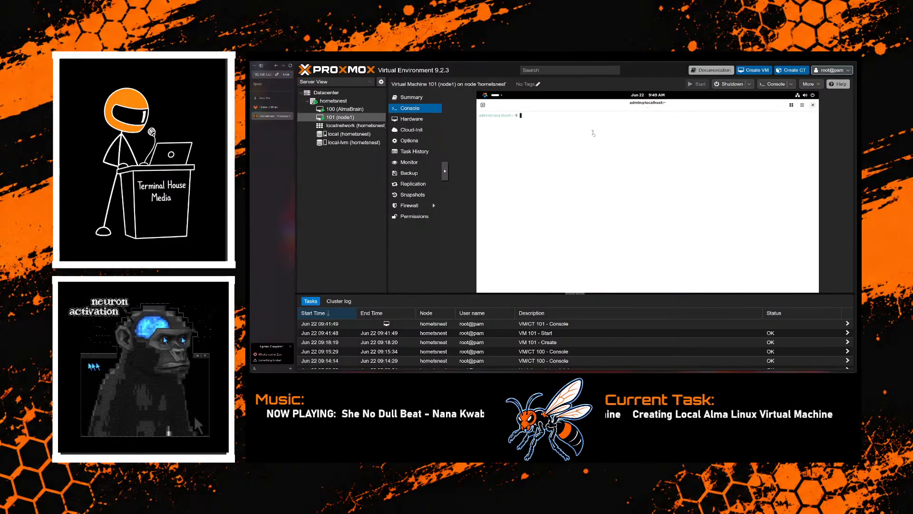
pyautogui.hotkey('ctrl', '+')
pyautogui.hotkey('ctrl', '+')
pyautogui.hotkey('ctrl', '+')
# - Switch to a root shell with "sudo su -", entering the admin account password, and clear the terminal
pyautogui.write('sudo su -')
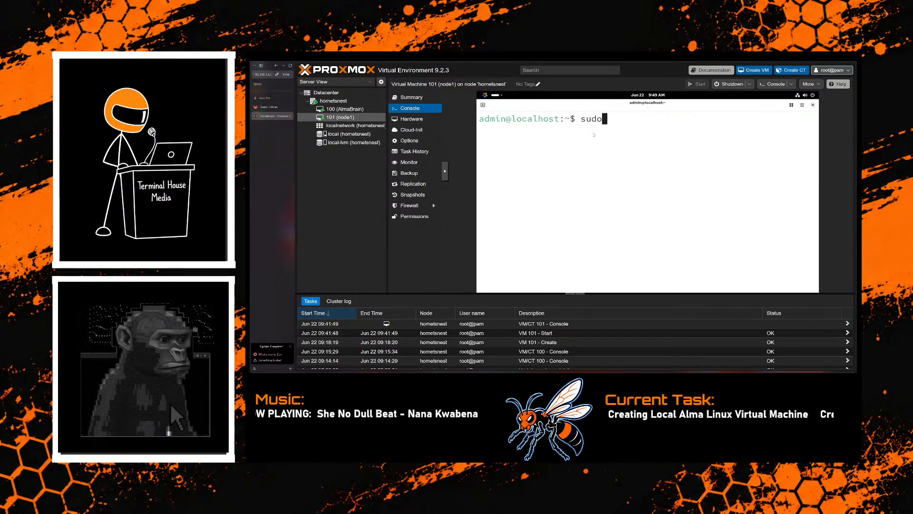
pyautogui.press('Return')
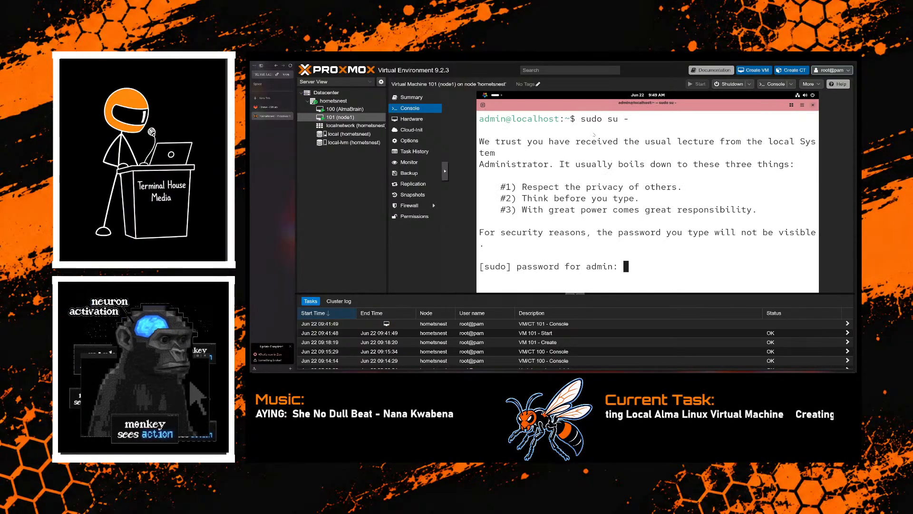
pyautogui.press('Return')
pyautogui.write('clear')
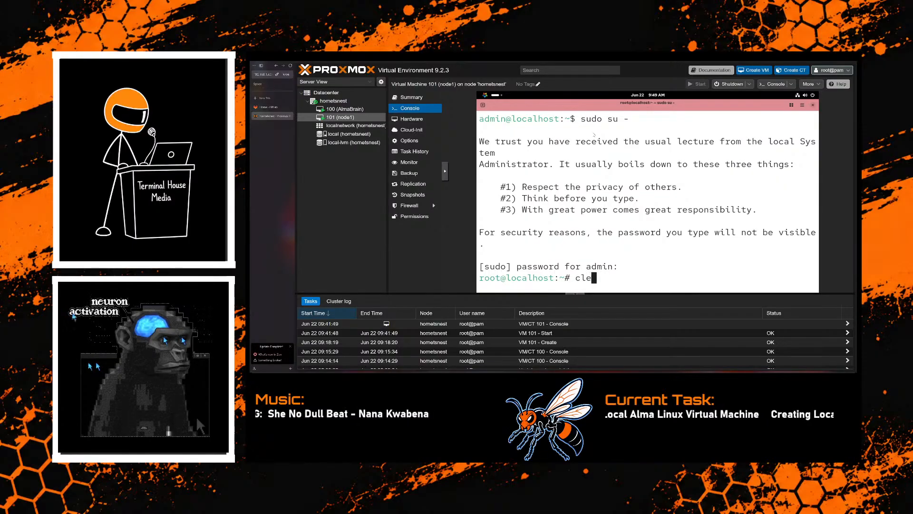
pyautogui.press('Return')
# - List the VM's network addresses with "ip a | grep inet"
pyautogui.write('ip a ')
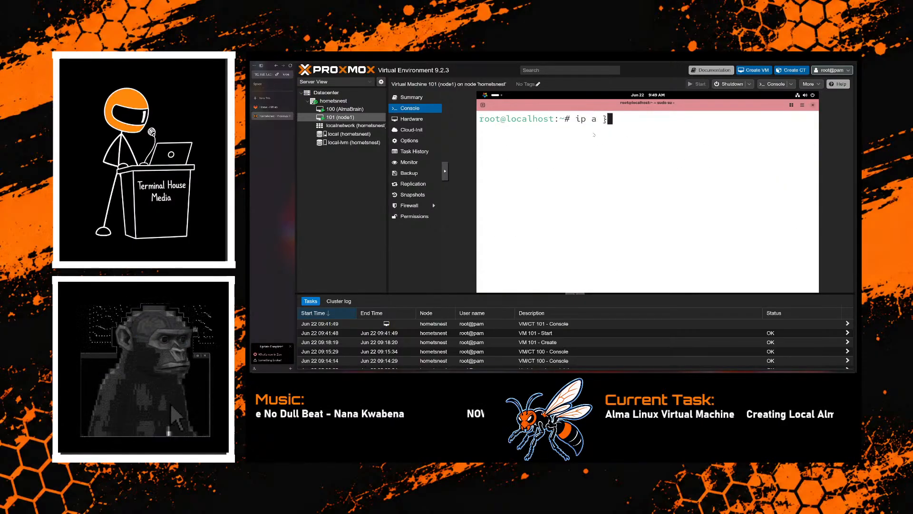
pyautogui.write('| ')
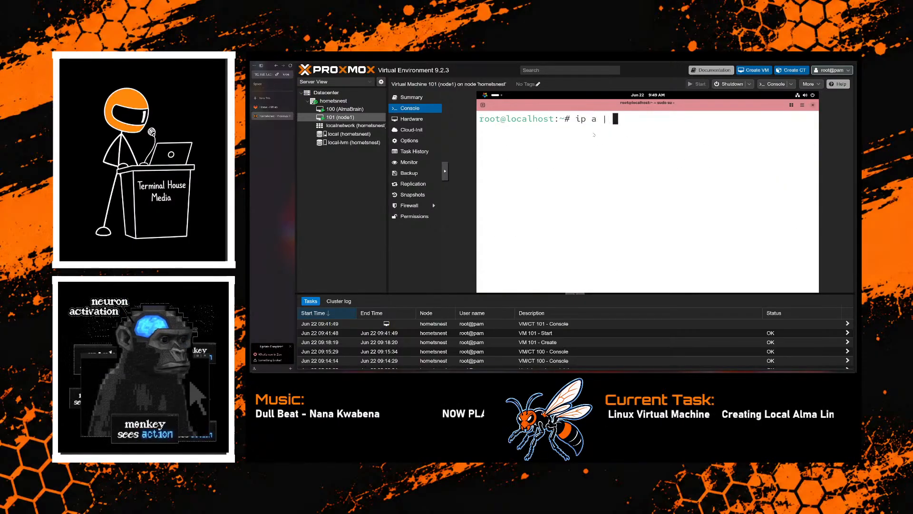
pyautogui.write('grep inet')
pyautogui.press('Return')
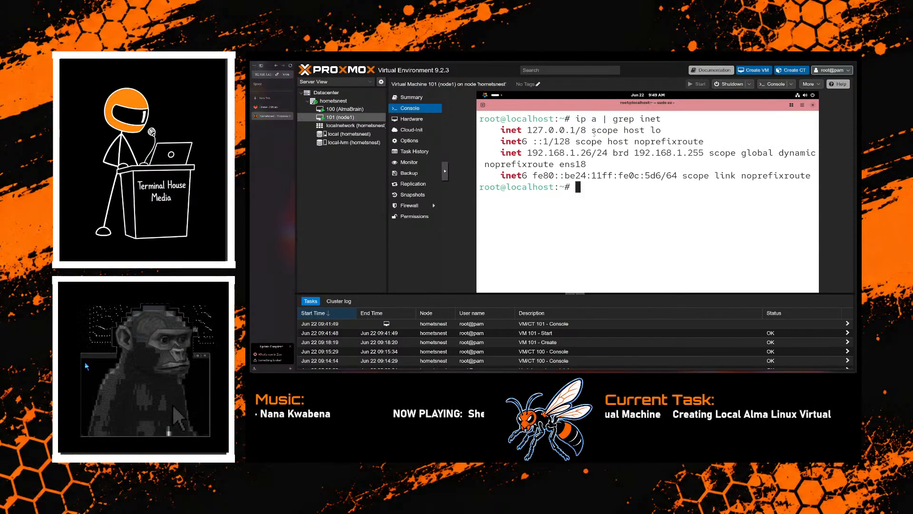
# - Shut down VM 101 with "shutdown now" and select VM 100 (AlmaBrain) in the server tree
pyautogui.write('shutdown now')
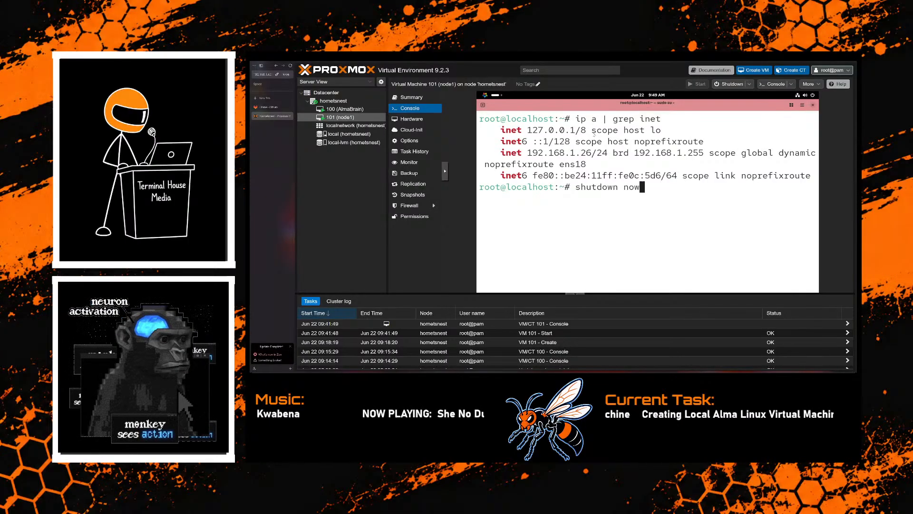
pyautogui.press('Return')
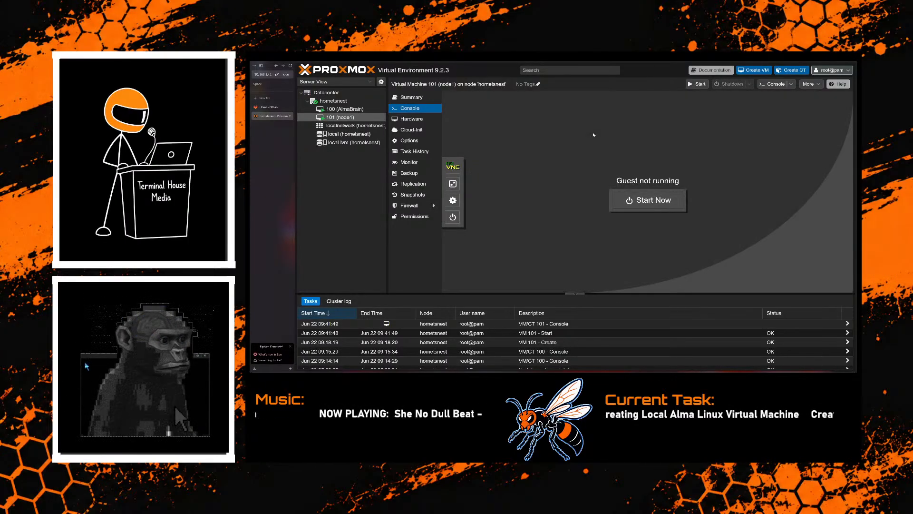
pyautogui.click(352, 109)
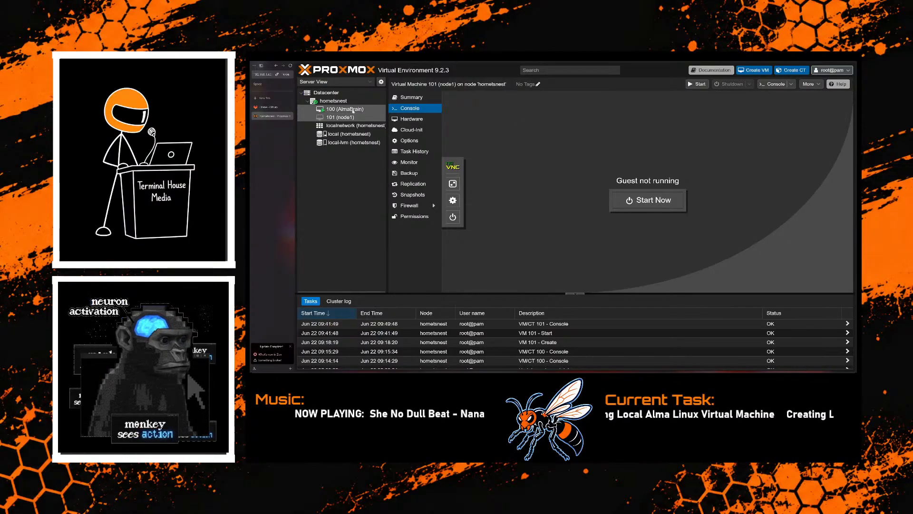